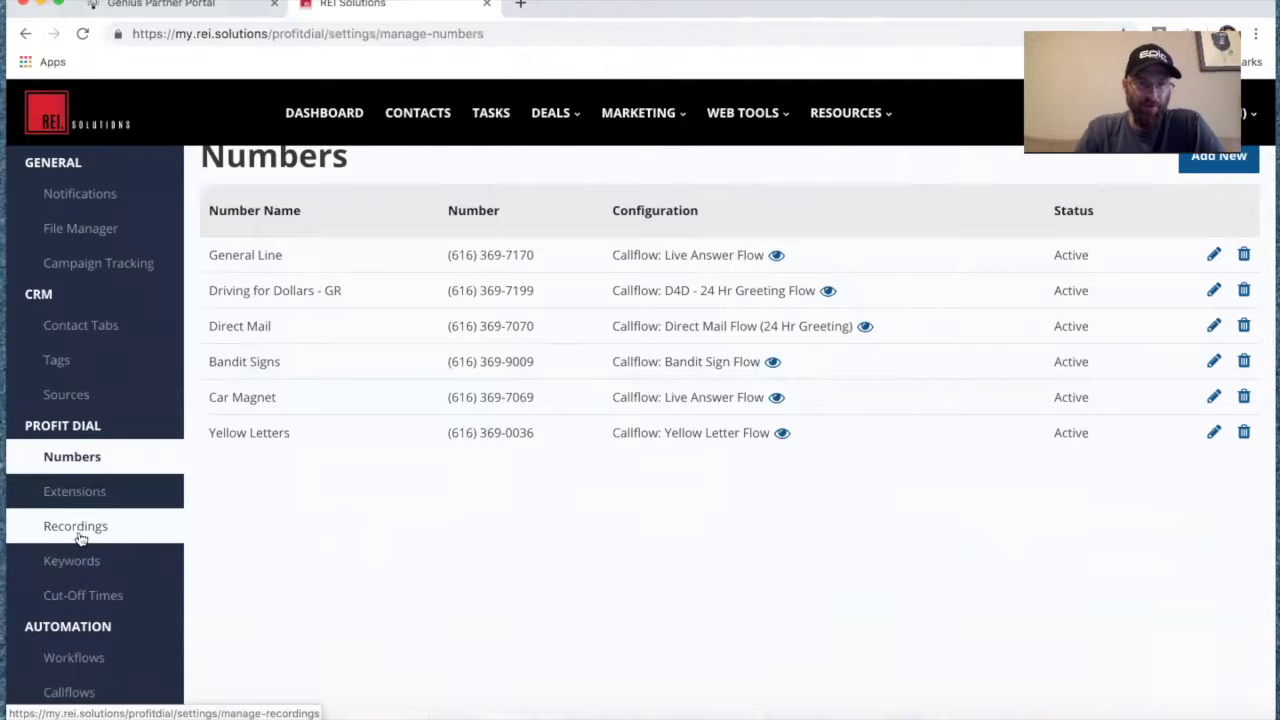
# Go to Callflows under Automation and add a new callflow.
pyautogui.scroll(1, 95, 540)
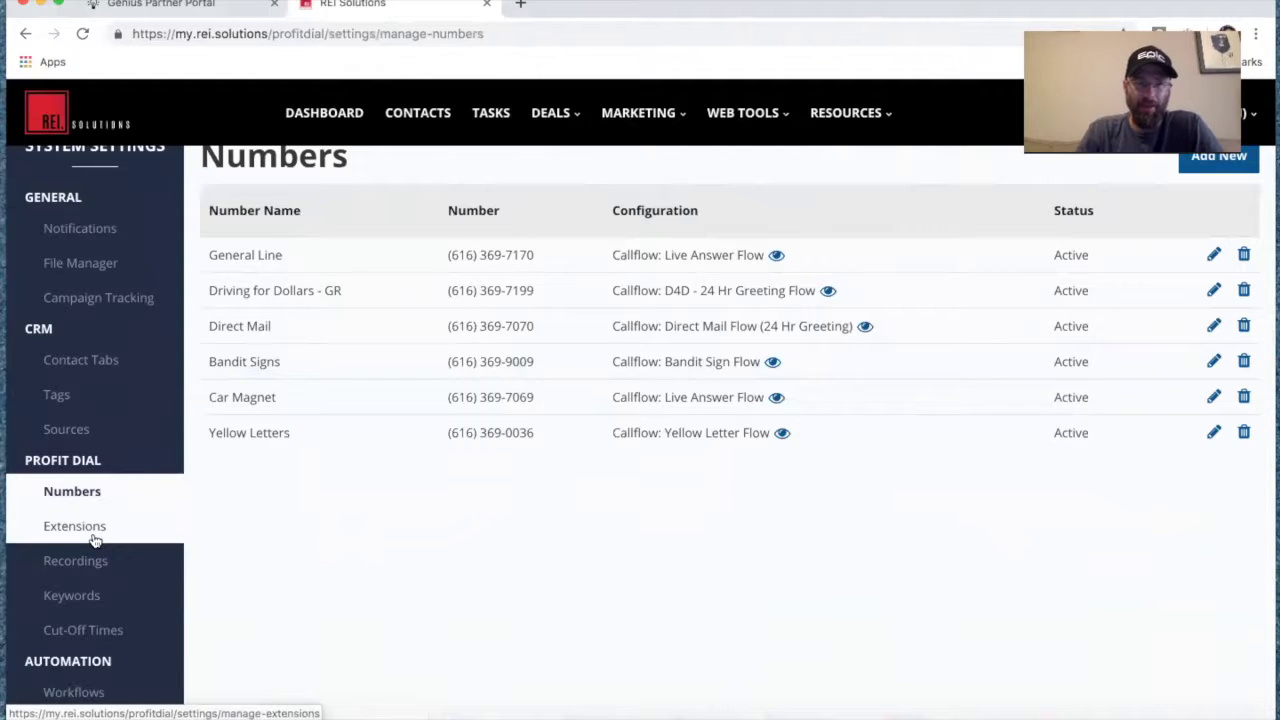
pyautogui.scroll(1, 95, 540)
pyautogui.scroll(-3, 133, 535)
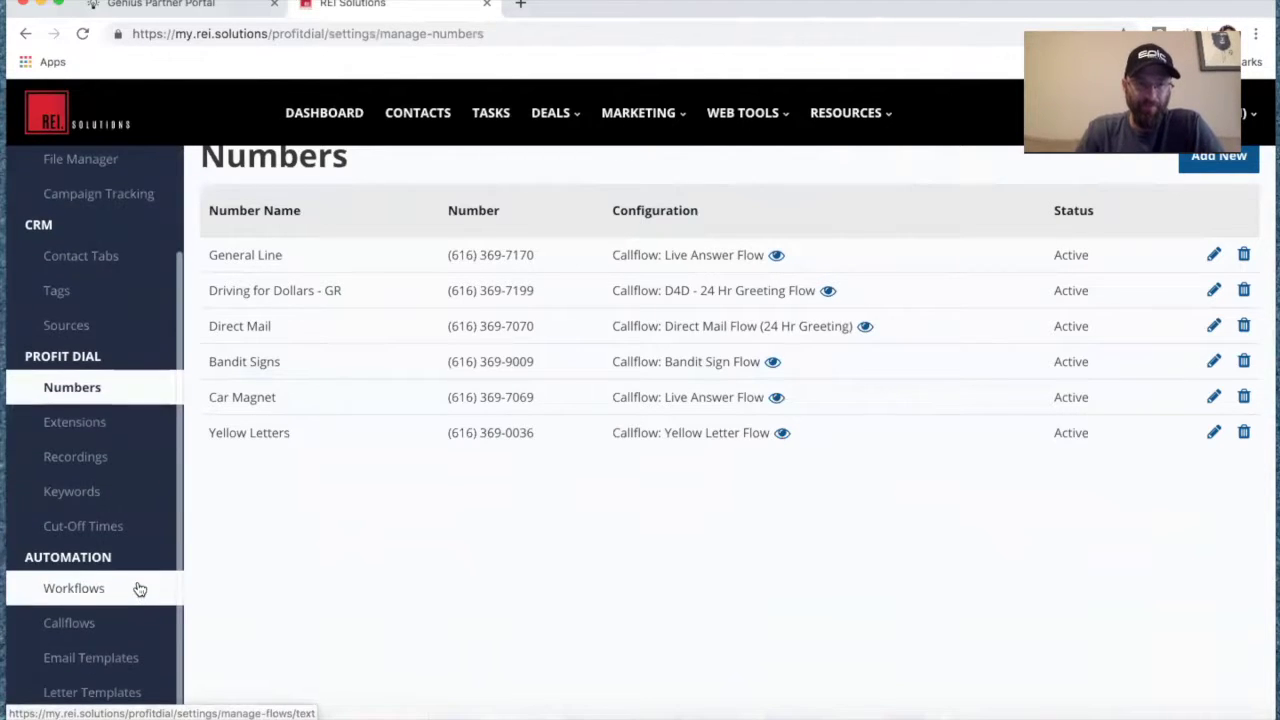
pyautogui.click(86, 624)
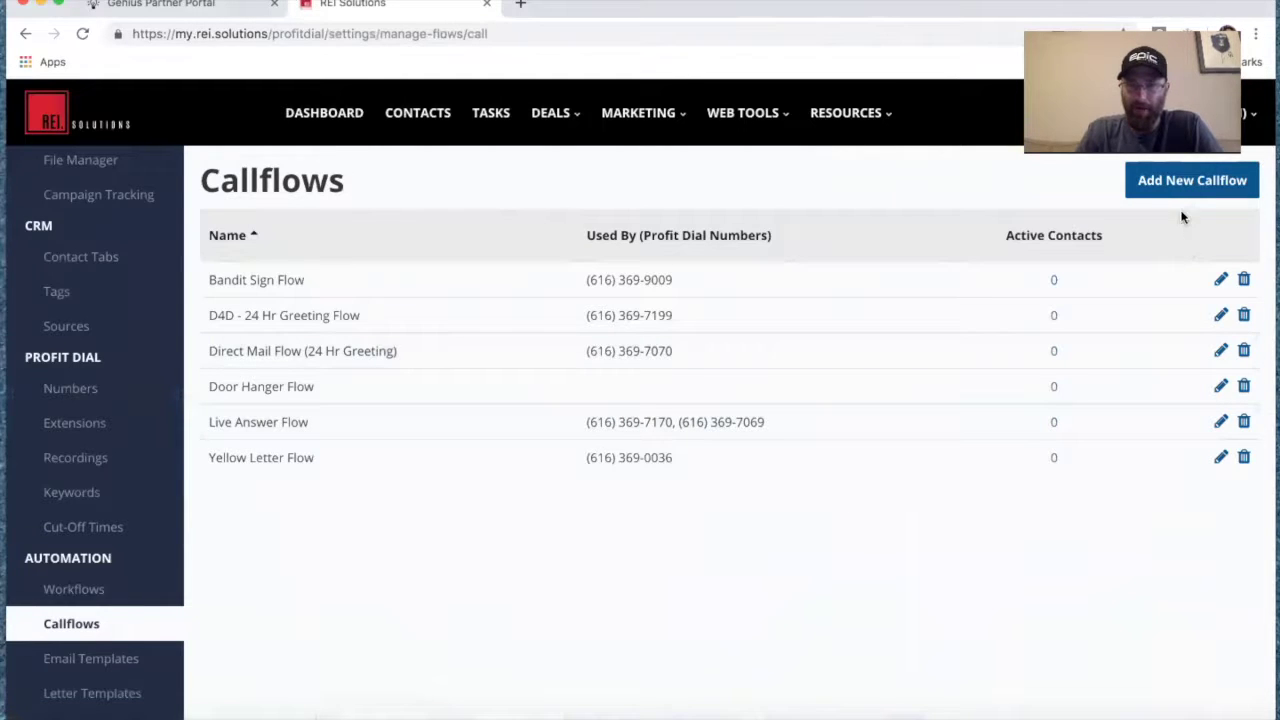
pyautogui.click(1176, 185)
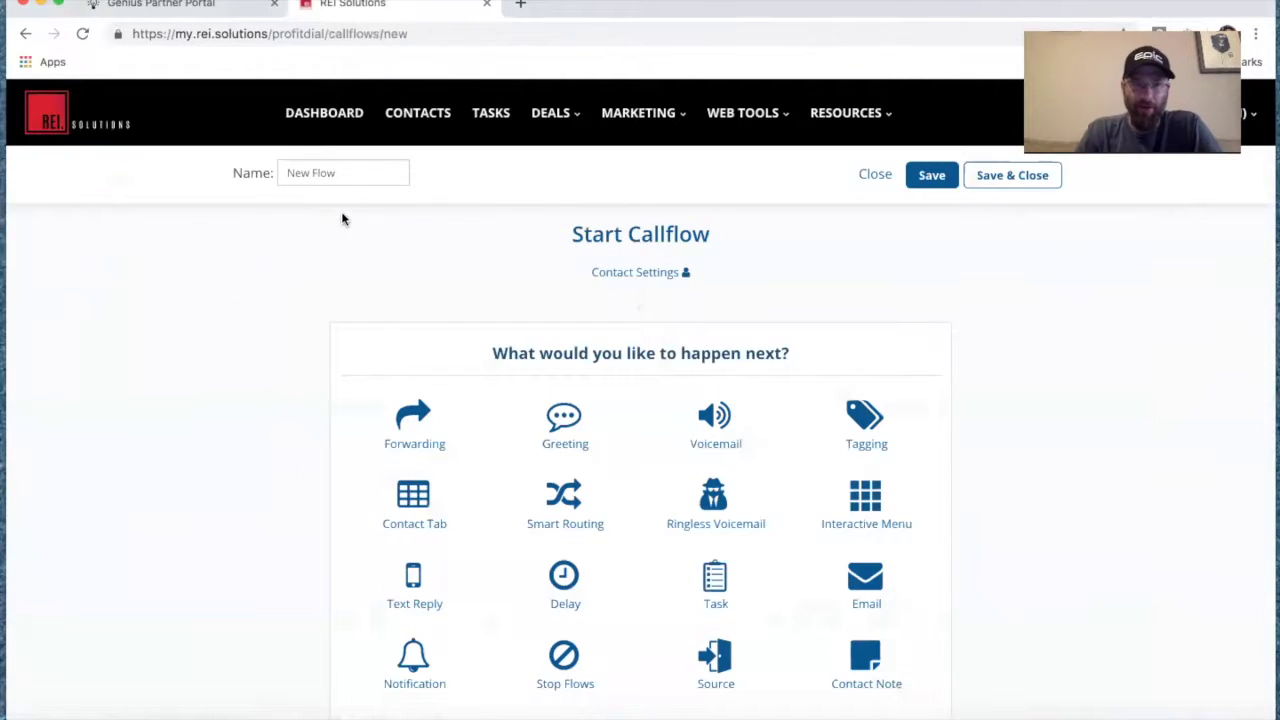
# Replace the default name 'New Flow' with 'Direct Mail Flow w Live Answer'.
pyautogui.click(352, 175)
pyautogui.moveTo(352, 175); pyautogui.dragTo(210, 174)
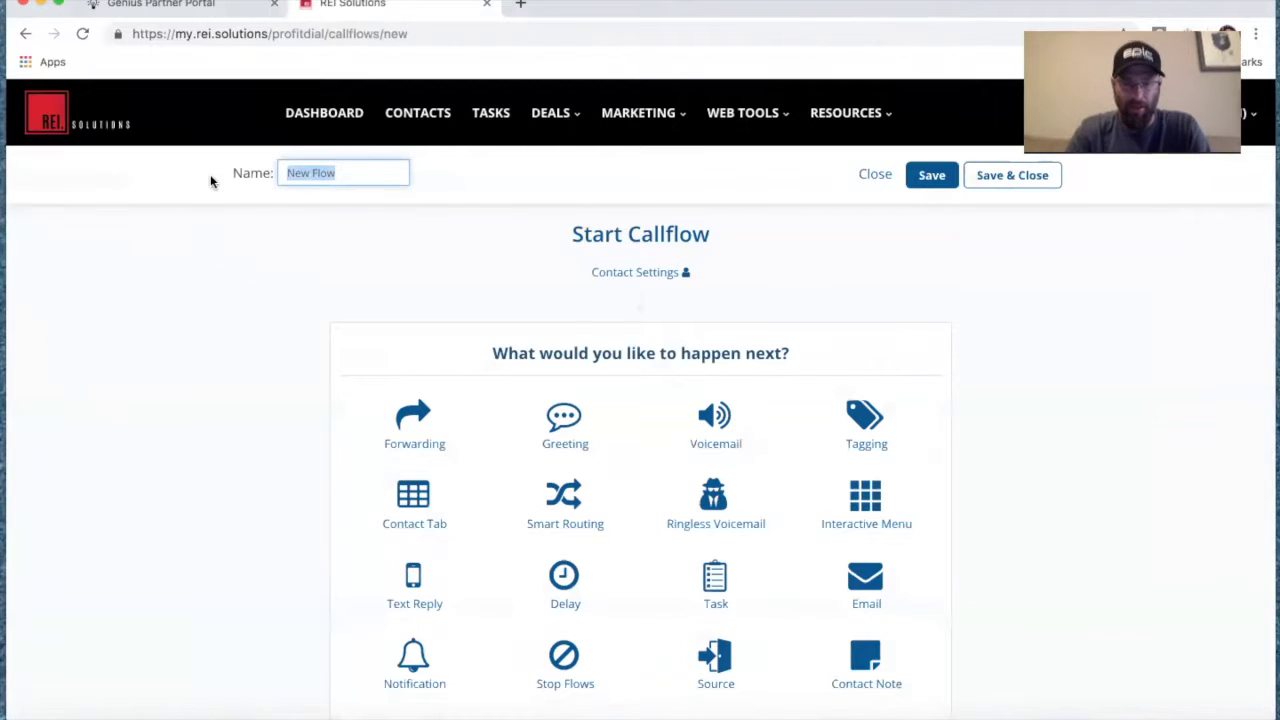
pyautogui.write('Direct Mail')
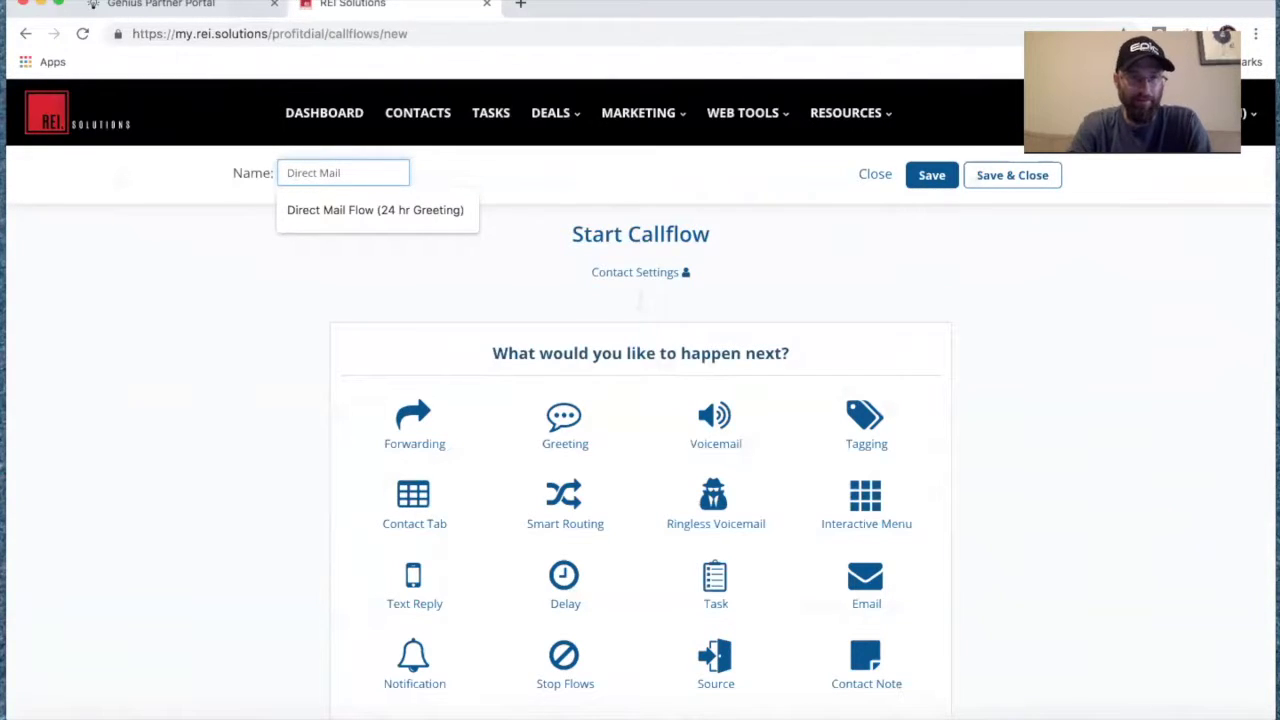
pyautogui.write(' Flow w')
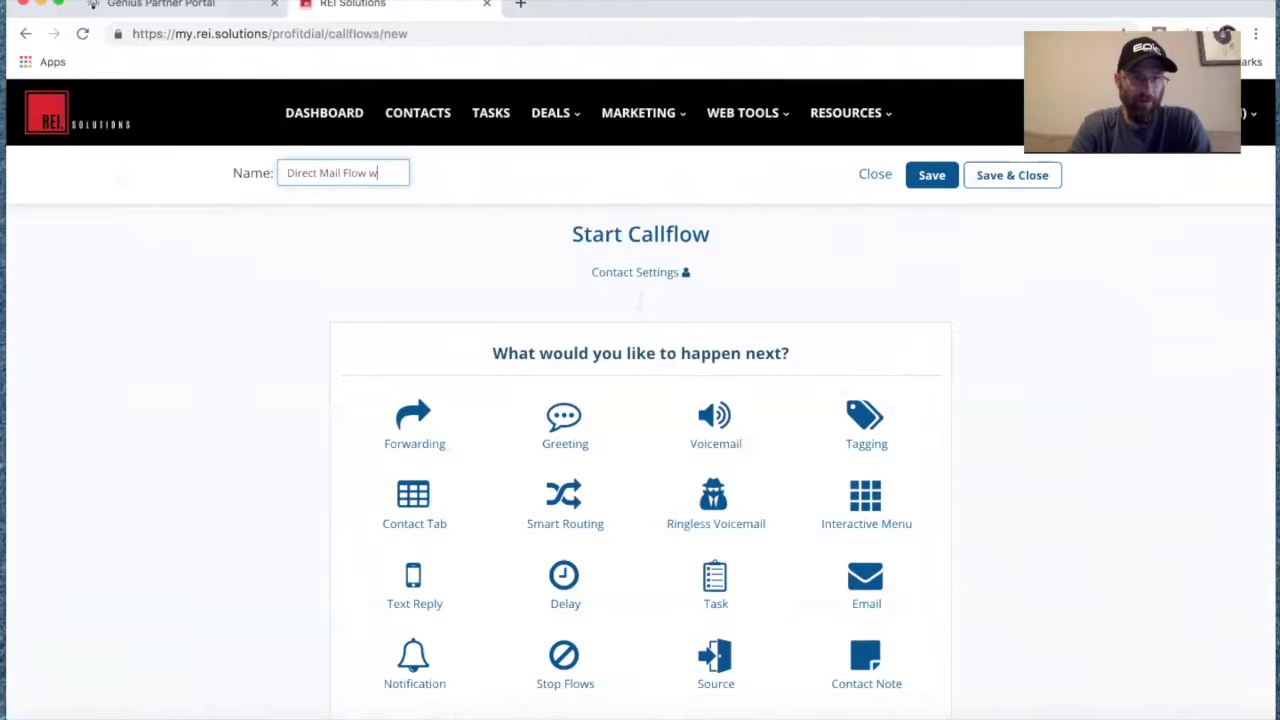
pyautogui.write(' Live')
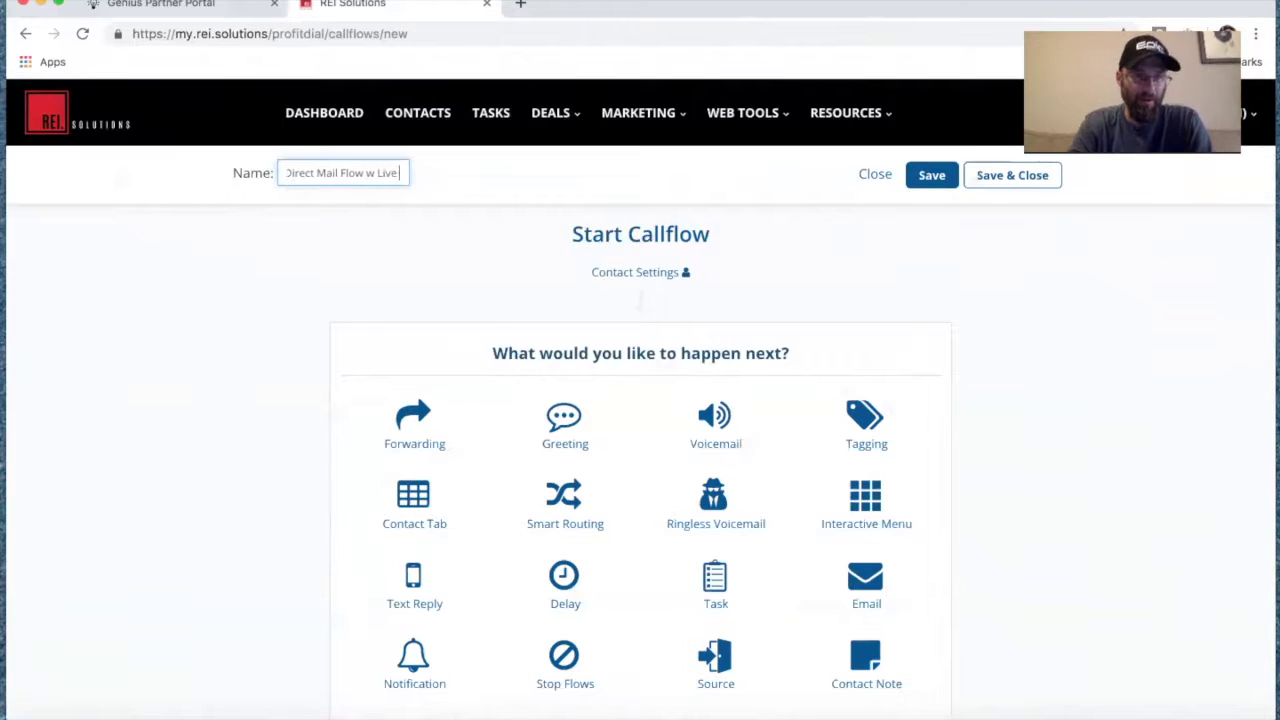
pyautogui.write(' Answer')
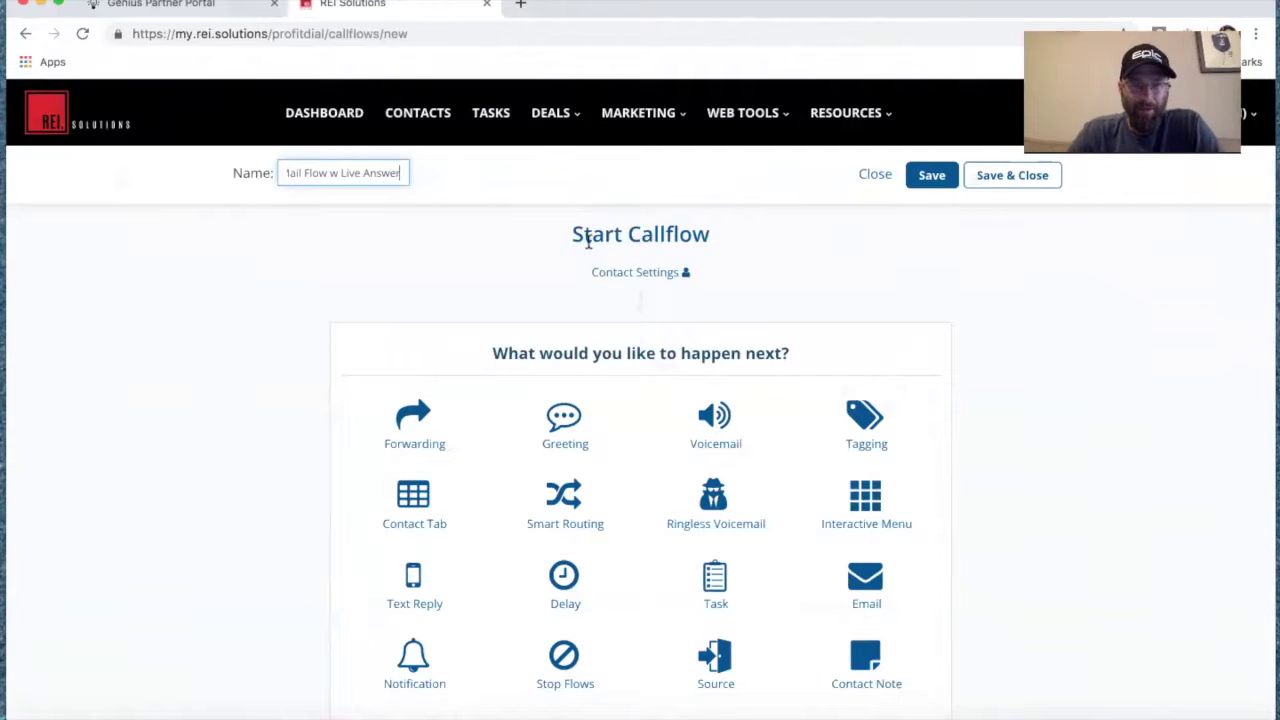
# Save the callflow and look through the 'What would you like to happen next?' options.
pyautogui.click(926, 183)
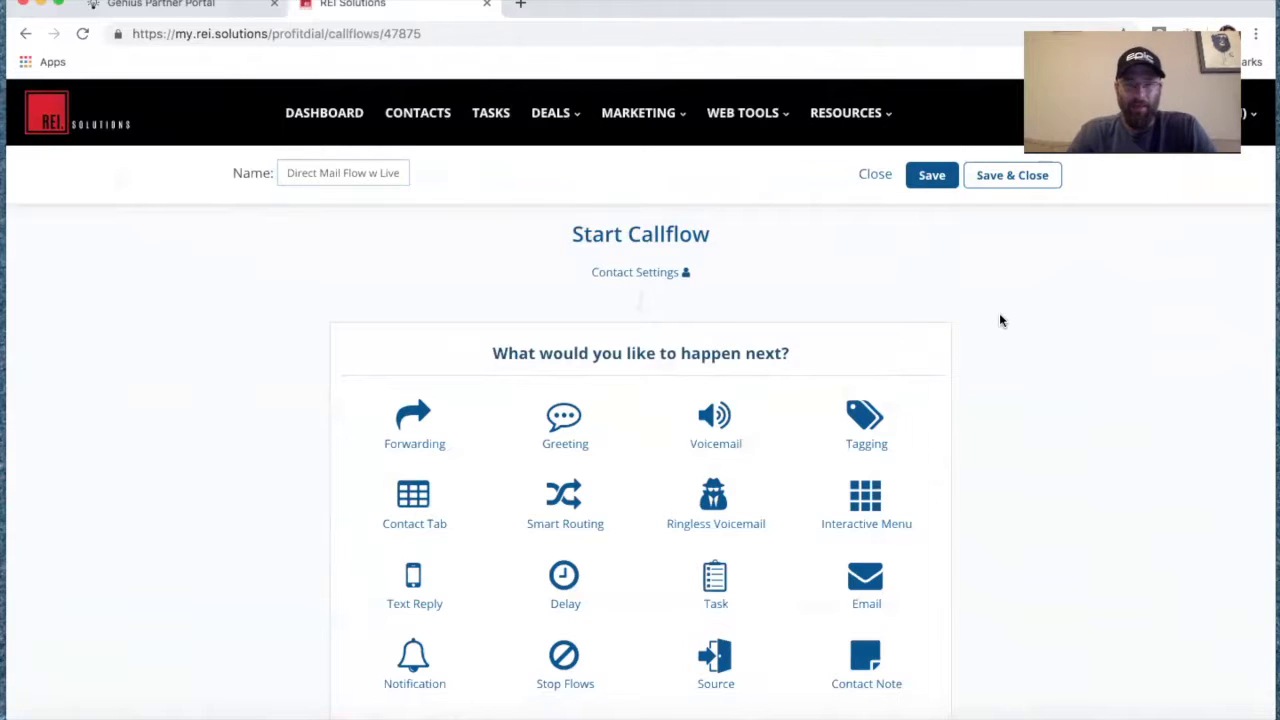
pyautogui.scroll(-2, 999, 316)
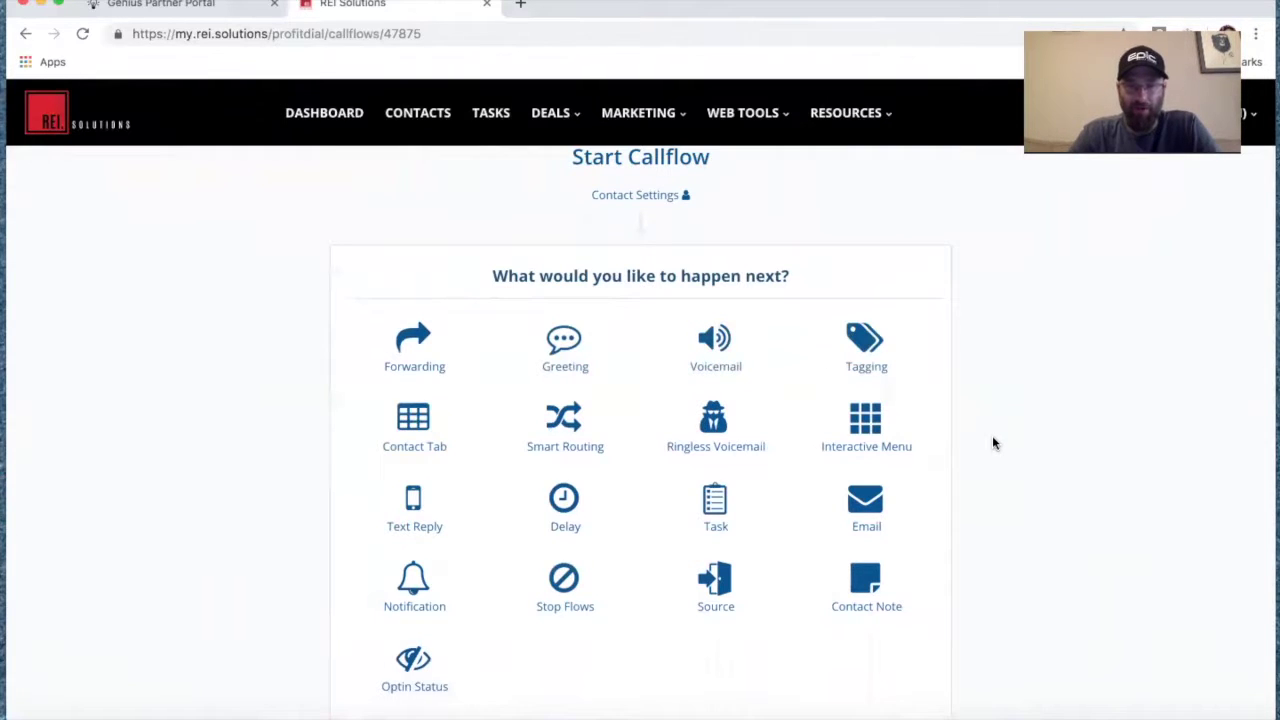
pyautogui.scroll(2, 993, 443)
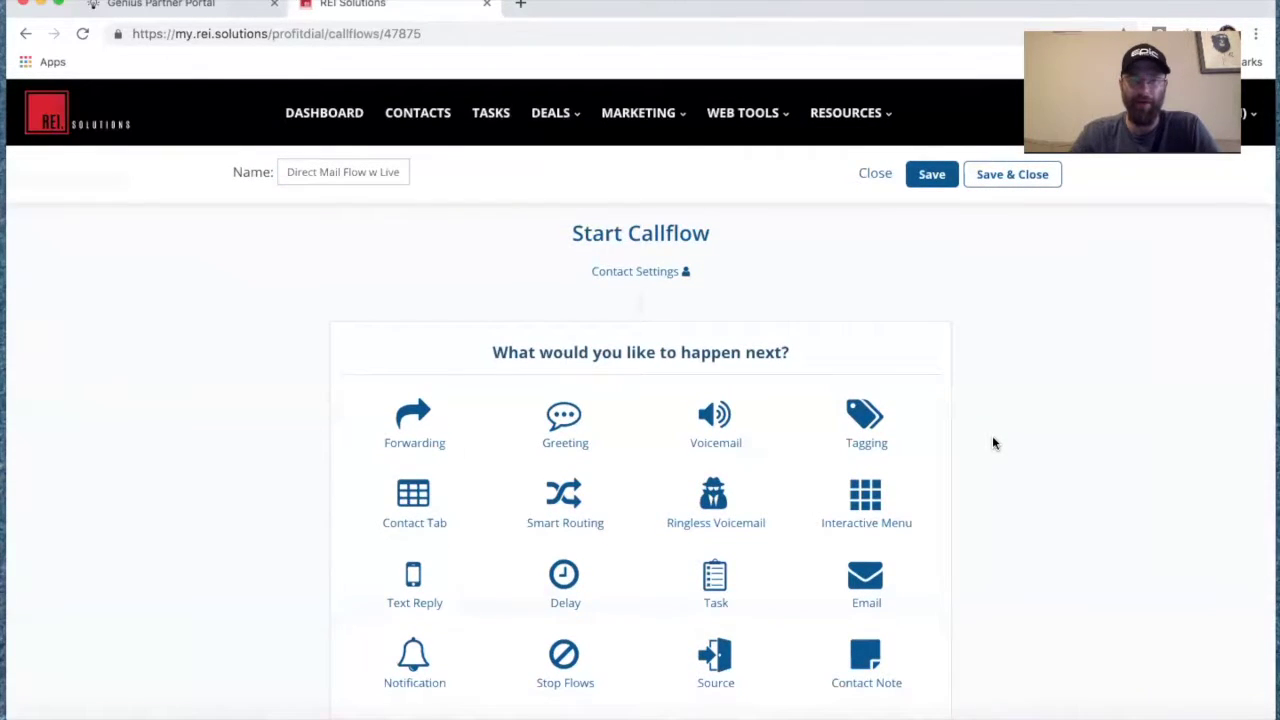
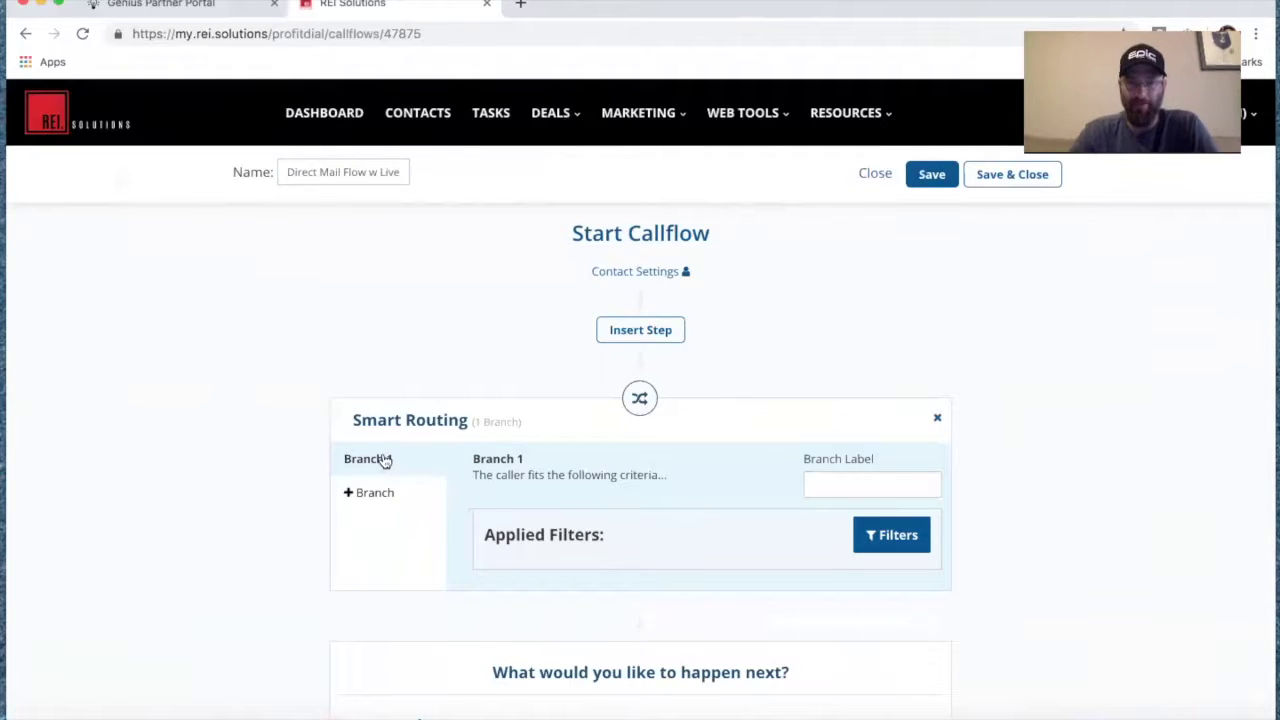
# Label Branch 1 'First Time Caller - Direct Mail' and filter it to Caller = First Time Caller.
pyautogui.click(819, 485)
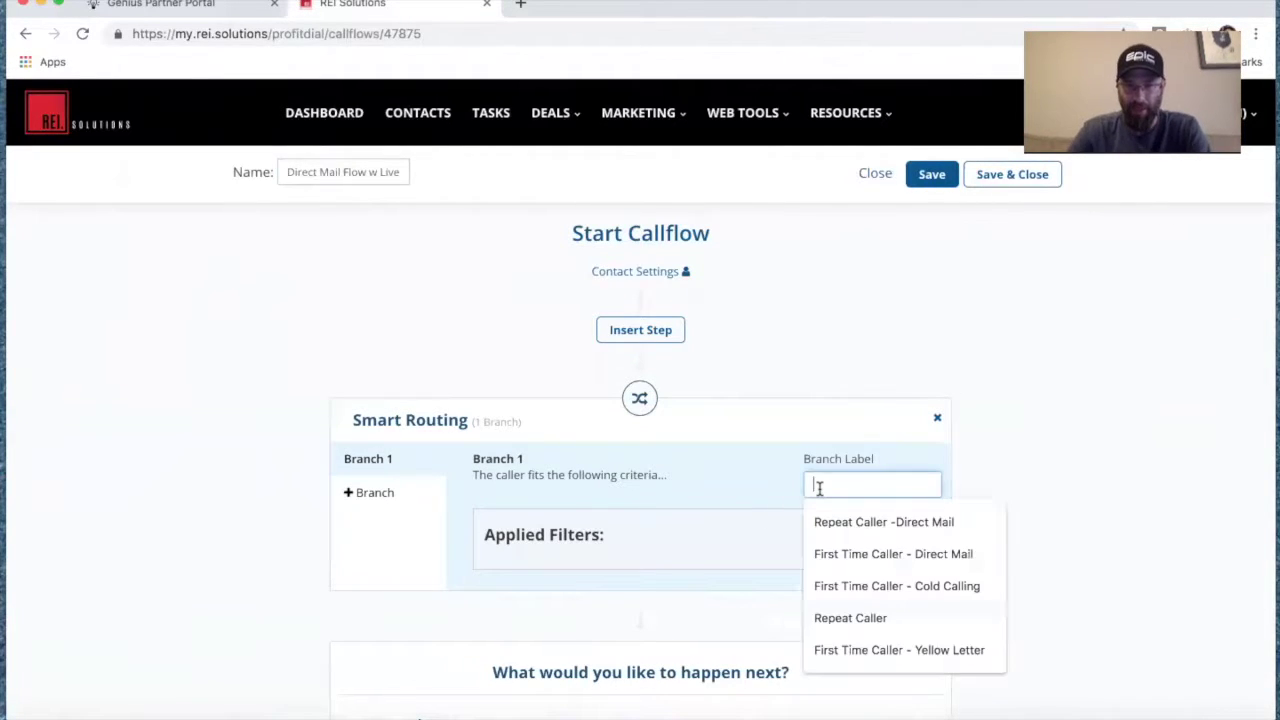
pyautogui.click(850, 552)
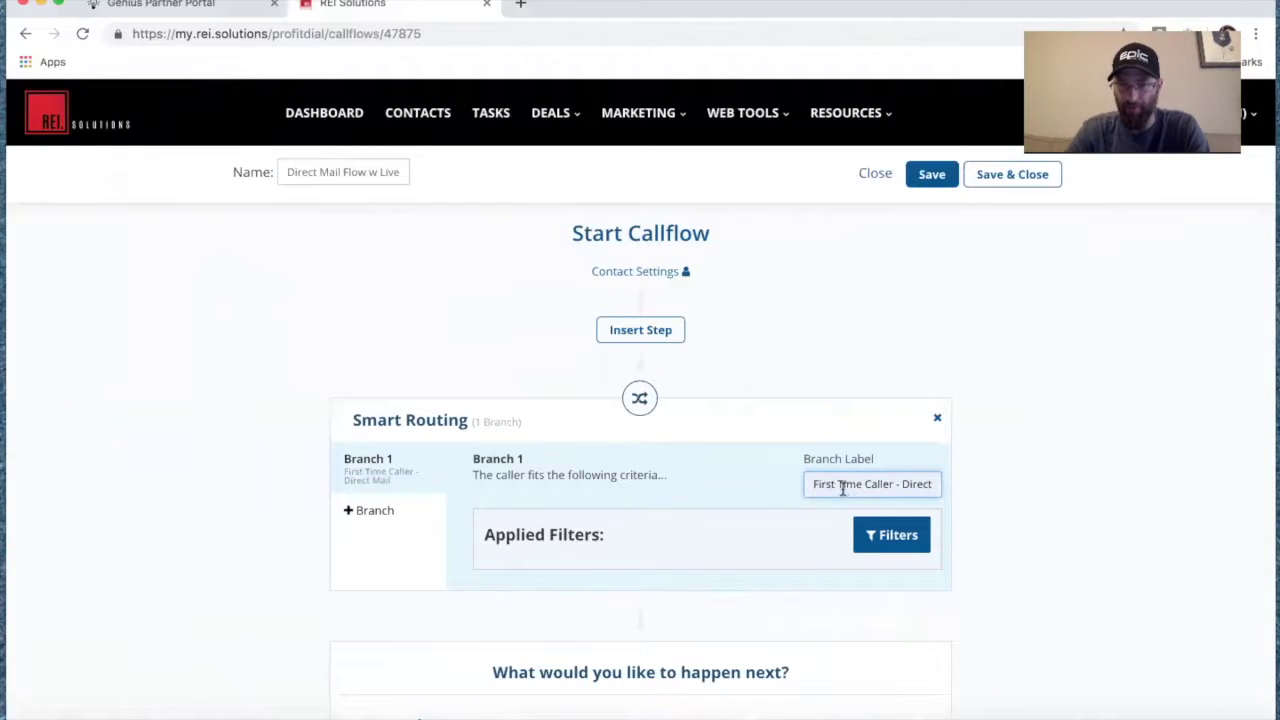
pyautogui.click(894, 537)
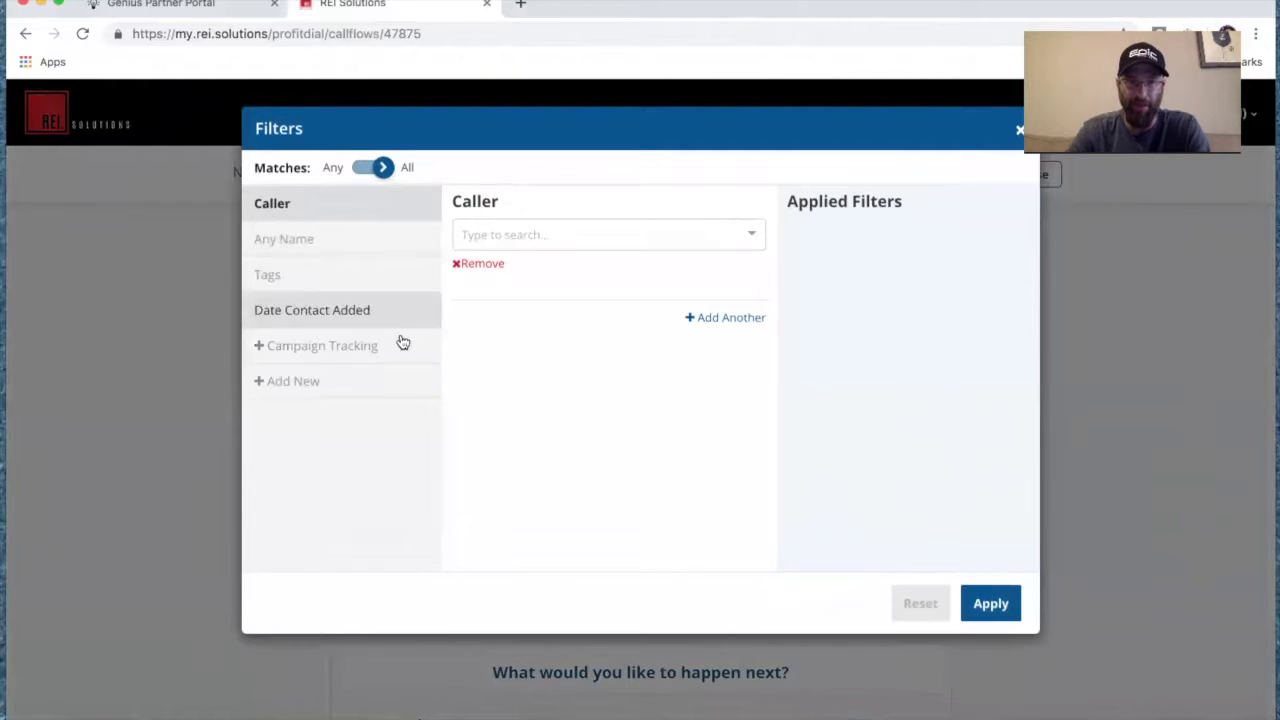
pyautogui.click(535, 236)
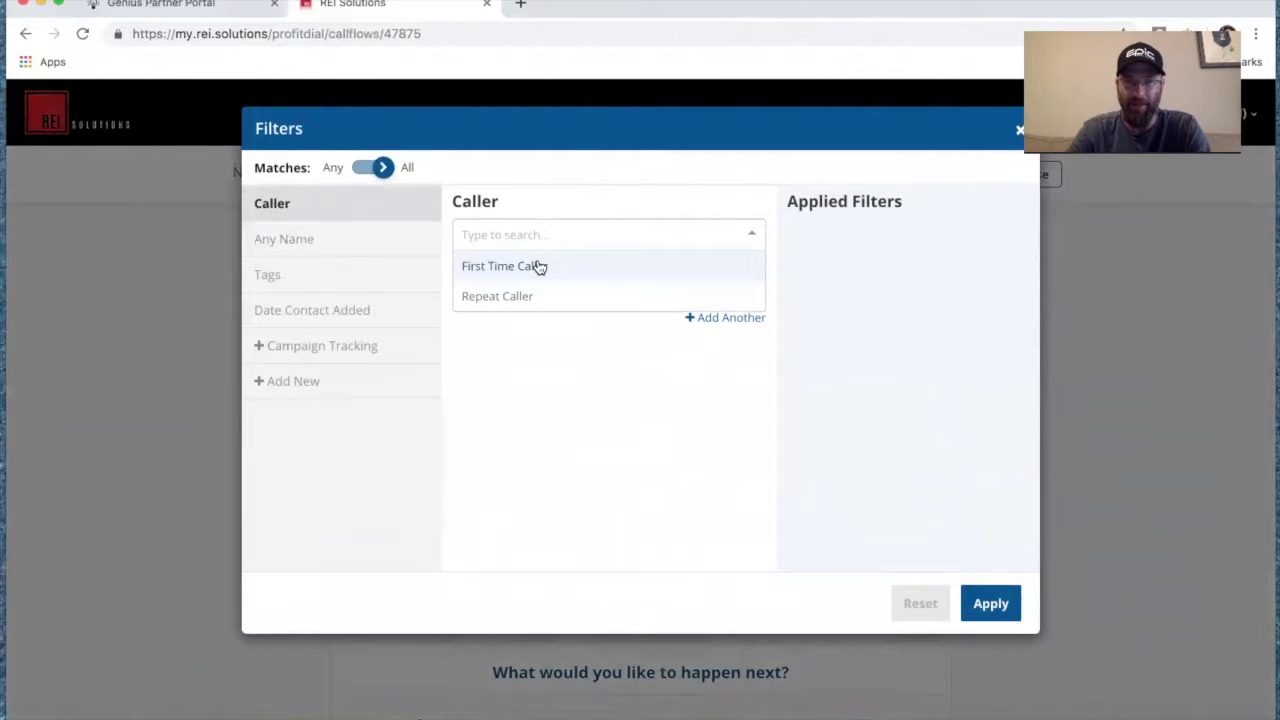
pyautogui.click(536, 266)
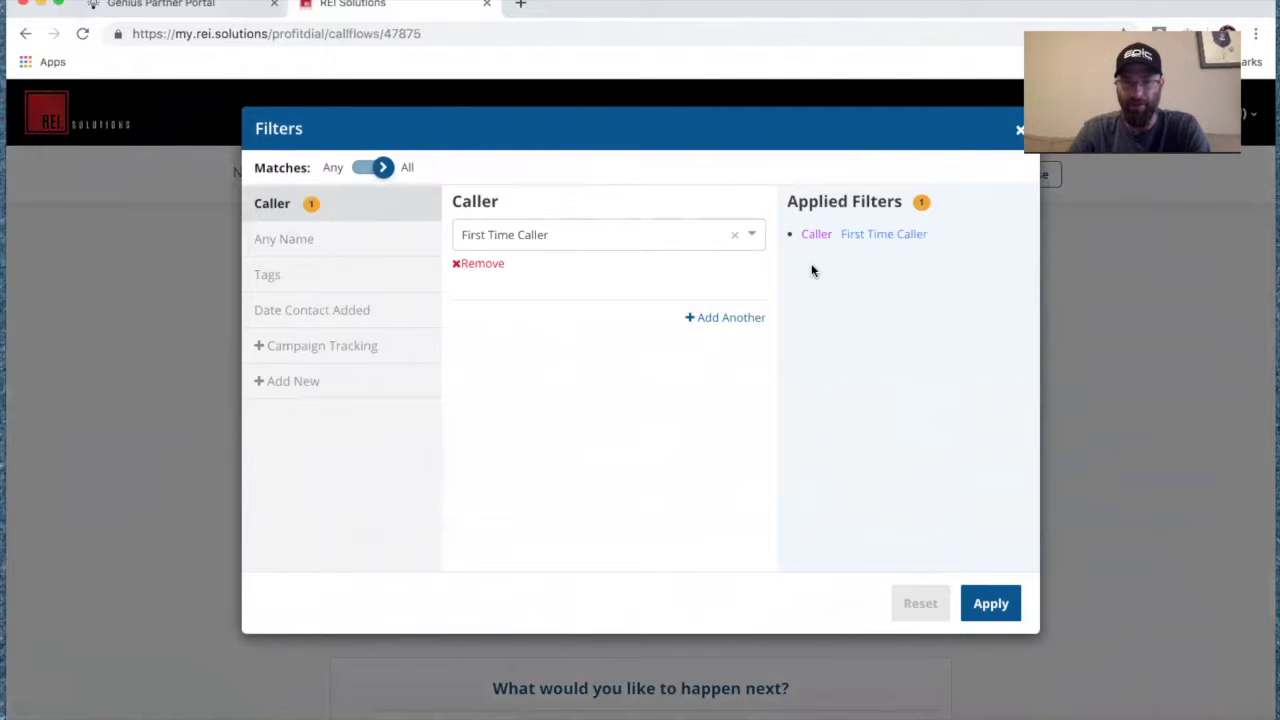
pyautogui.click(992, 604)
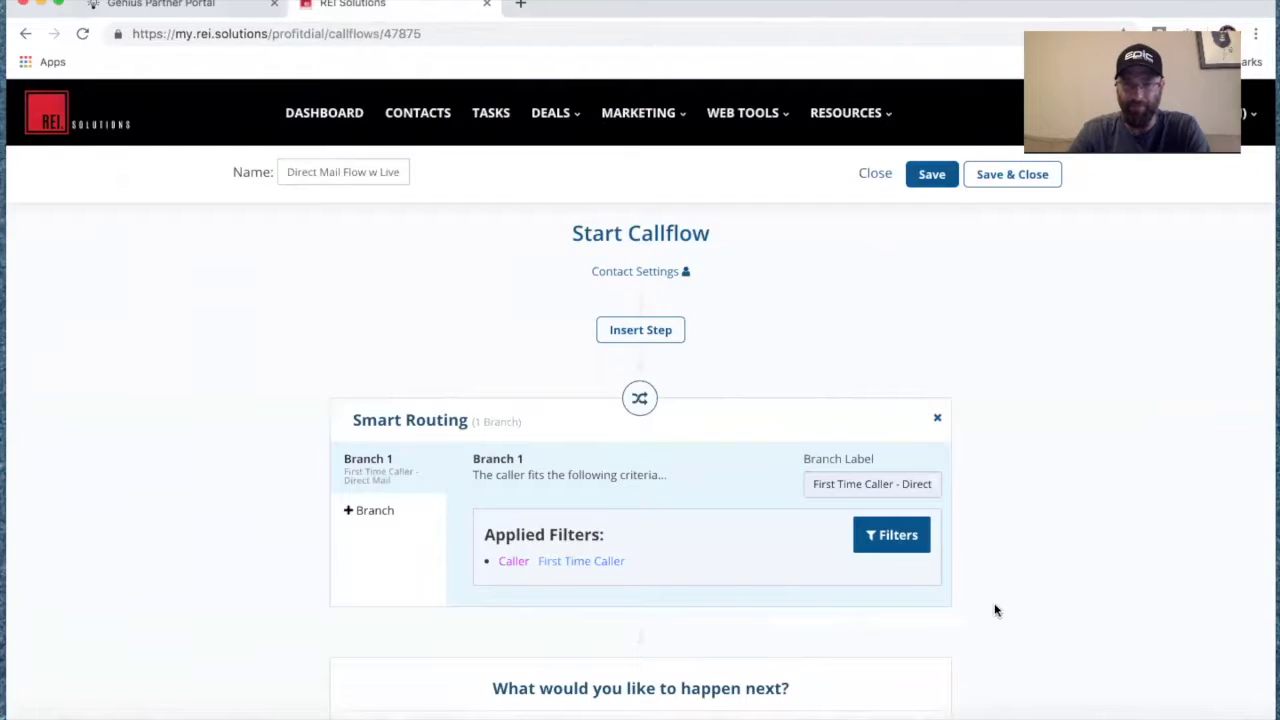
# Add Branch 2 labelled 'Repeat Caller -Direct Mail' and filter it to Caller = Repeat Caller.
pyautogui.click(384, 506)
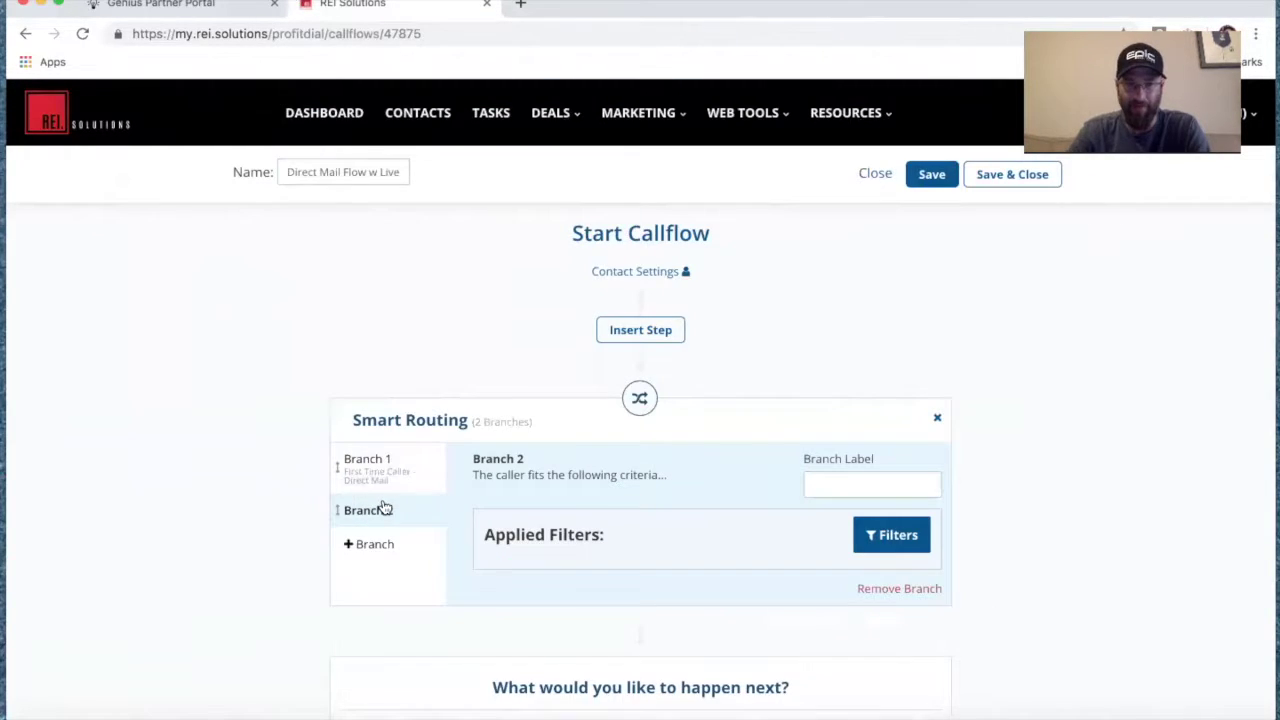
pyautogui.click(836, 482)
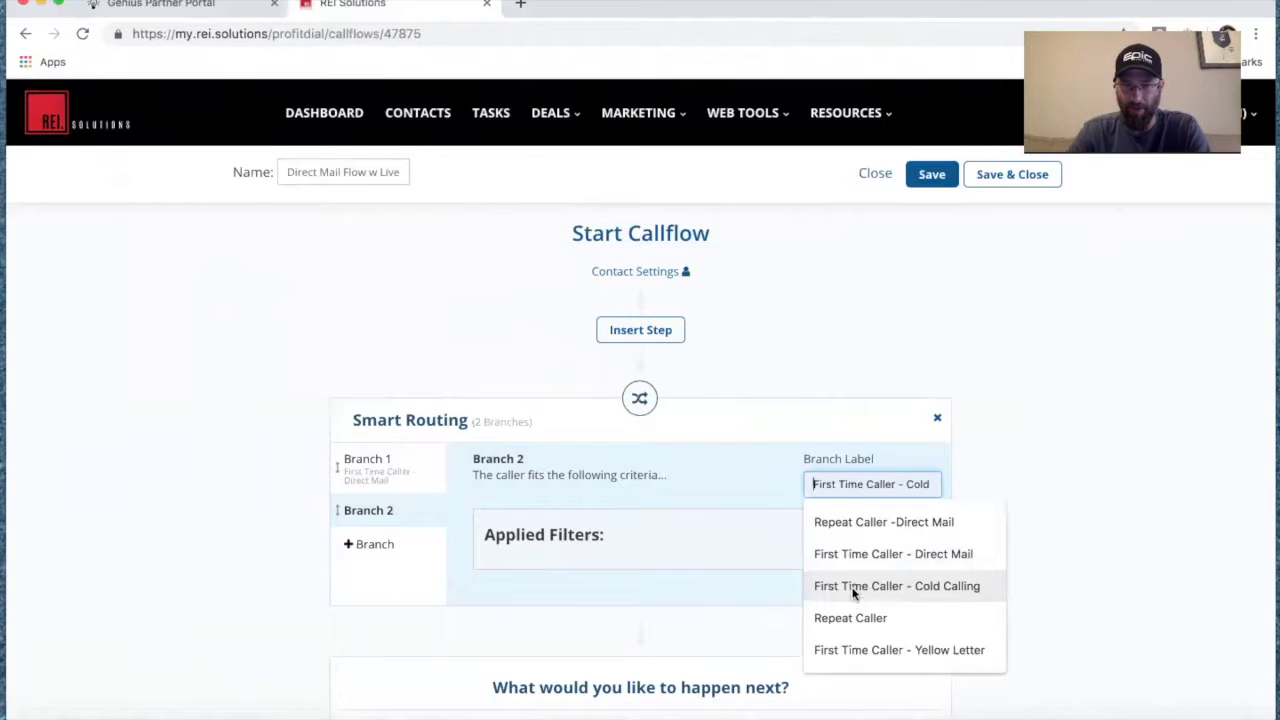
pyautogui.click(871, 528)
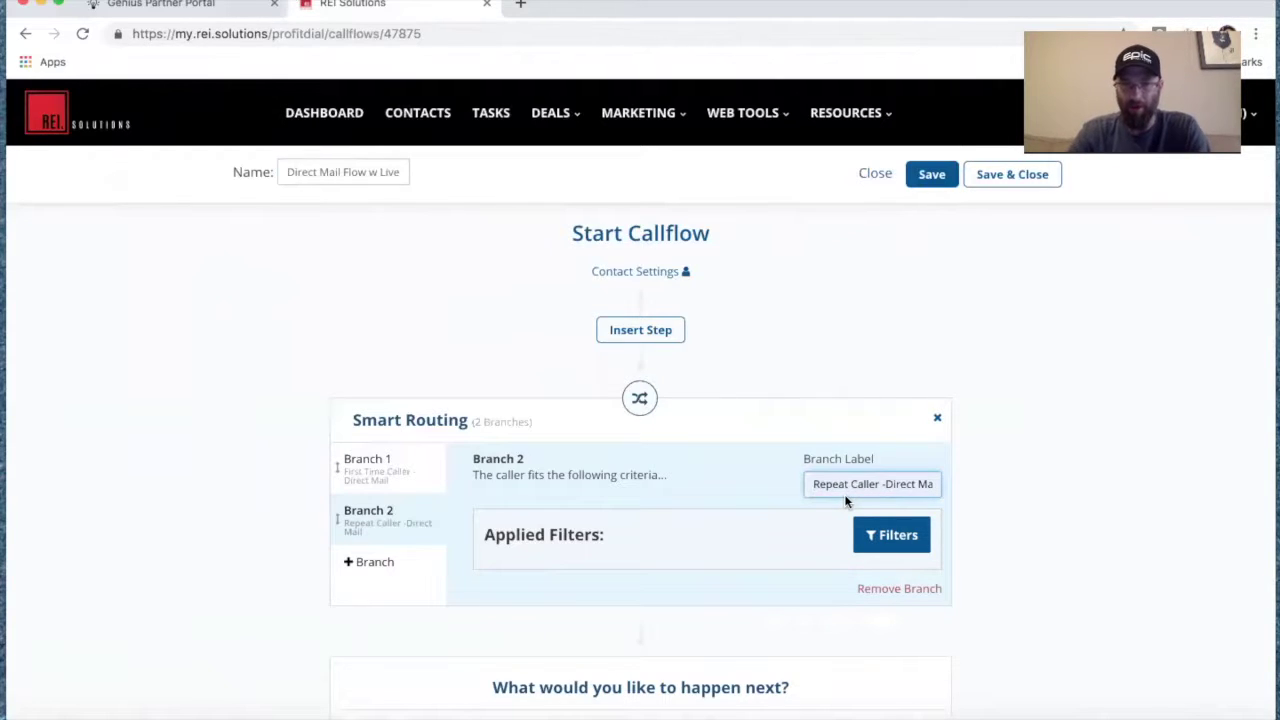
pyautogui.click(886, 545)
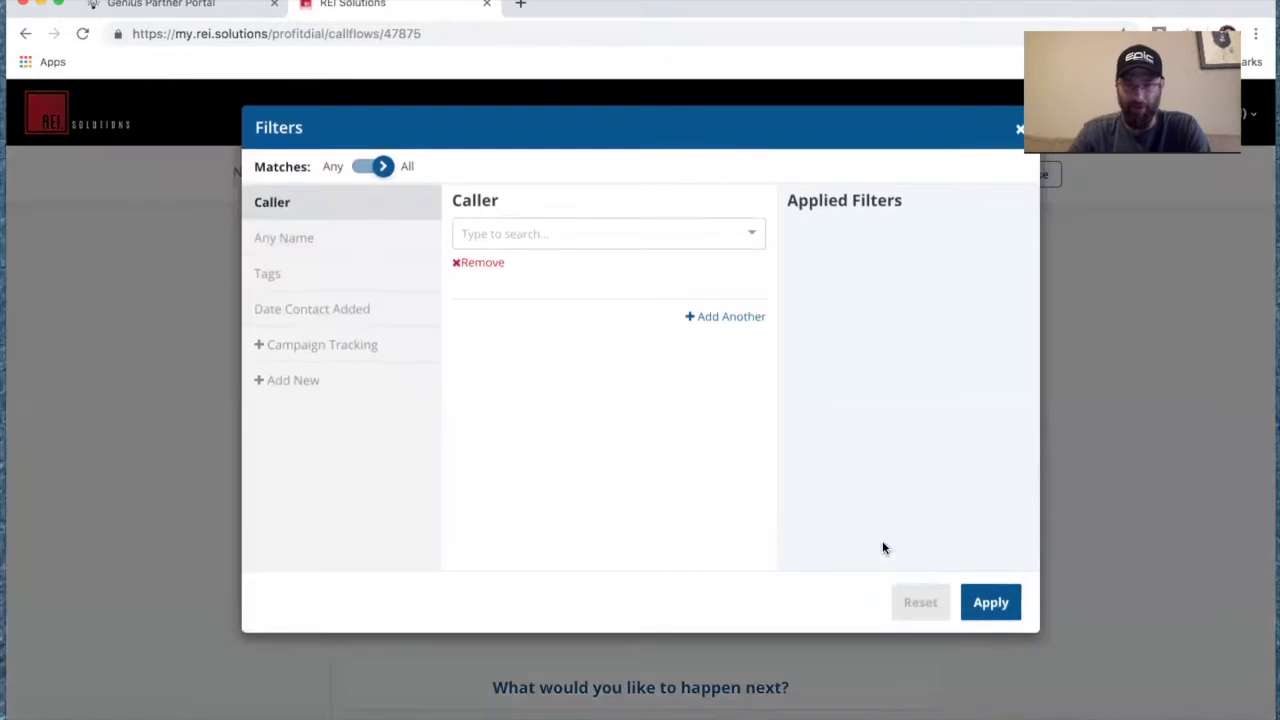
pyautogui.click(528, 238)
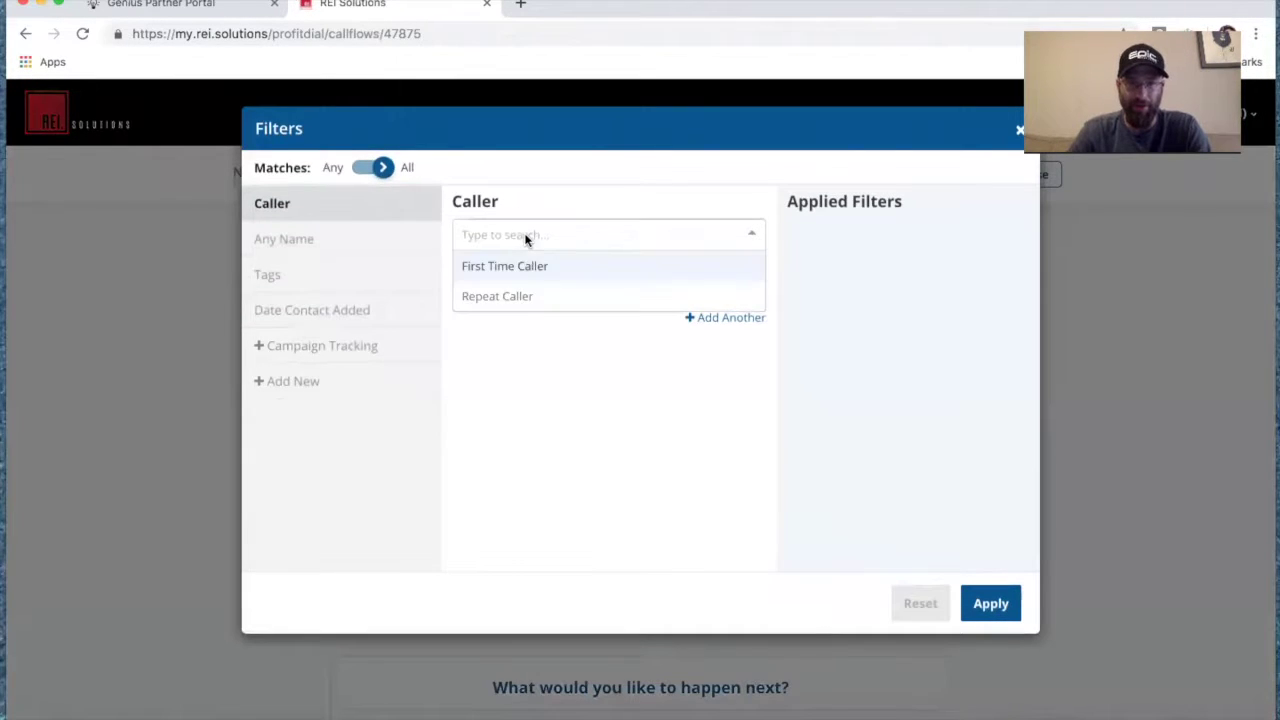
pyautogui.click(527, 294)
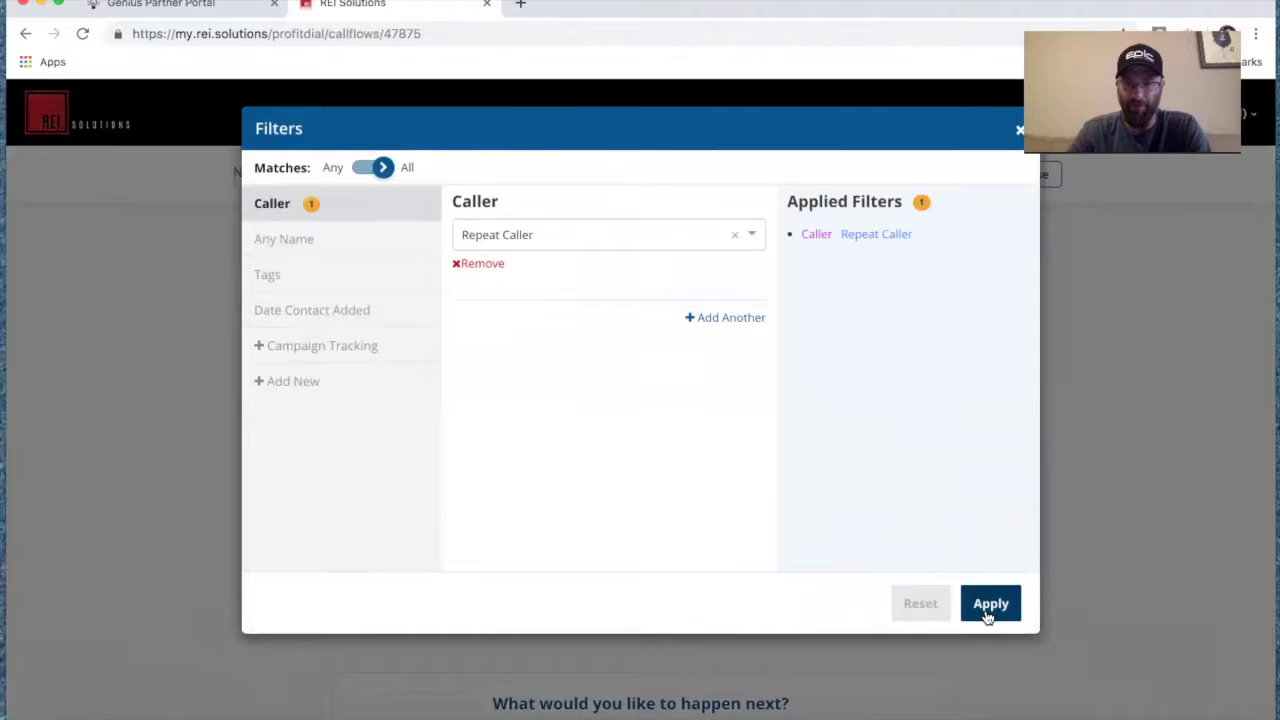
pyautogui.click(987, 612)
pyautogui.click(407, 462)
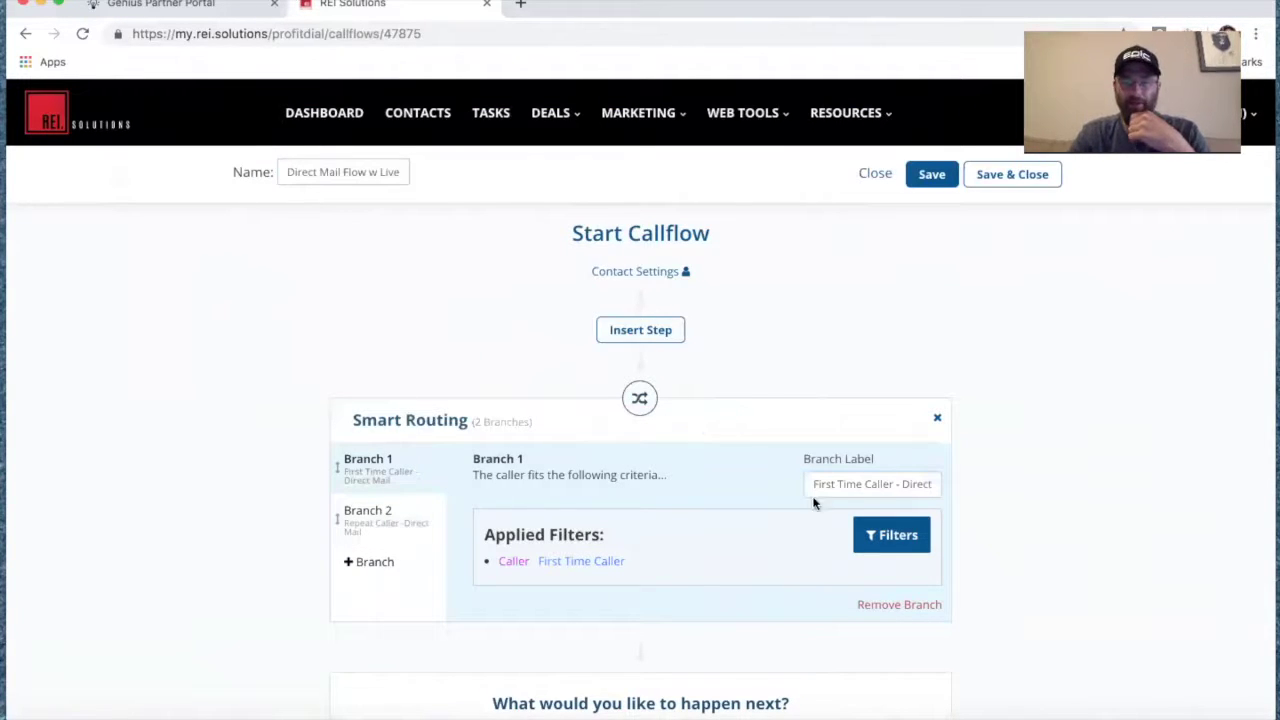
pyautogui.click(370, 523)
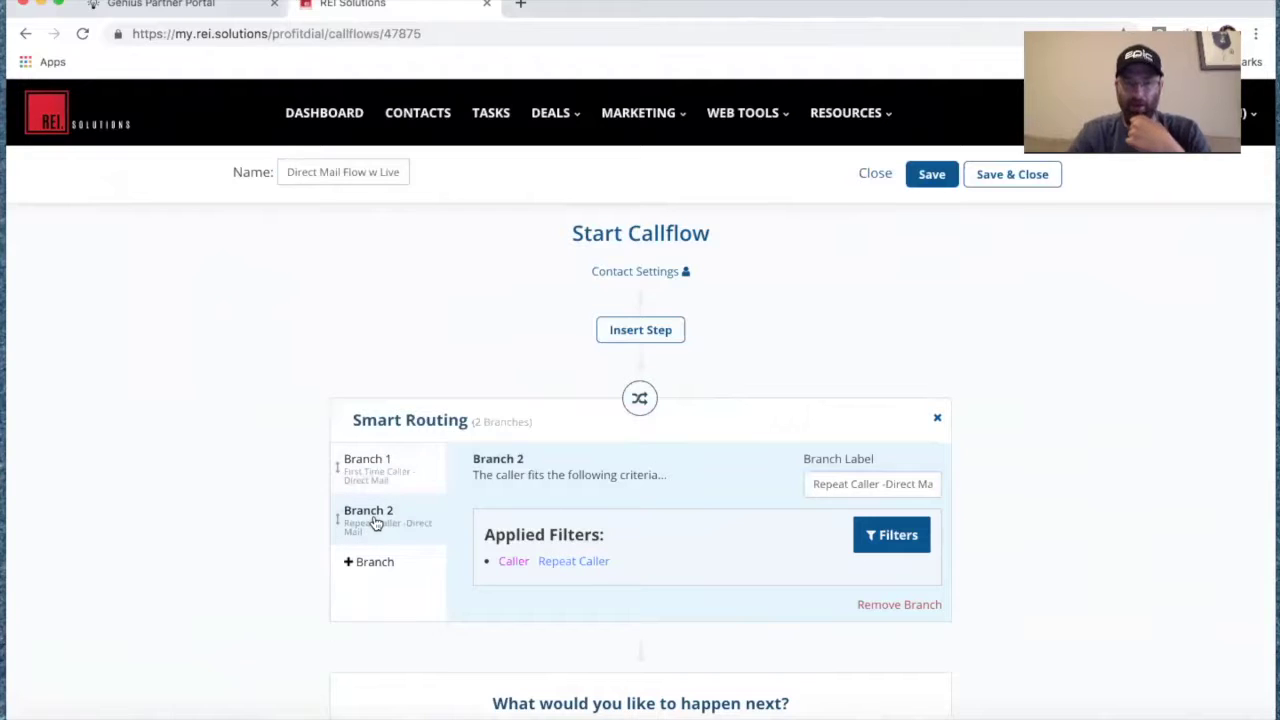
pyautogui.click(396, 456)
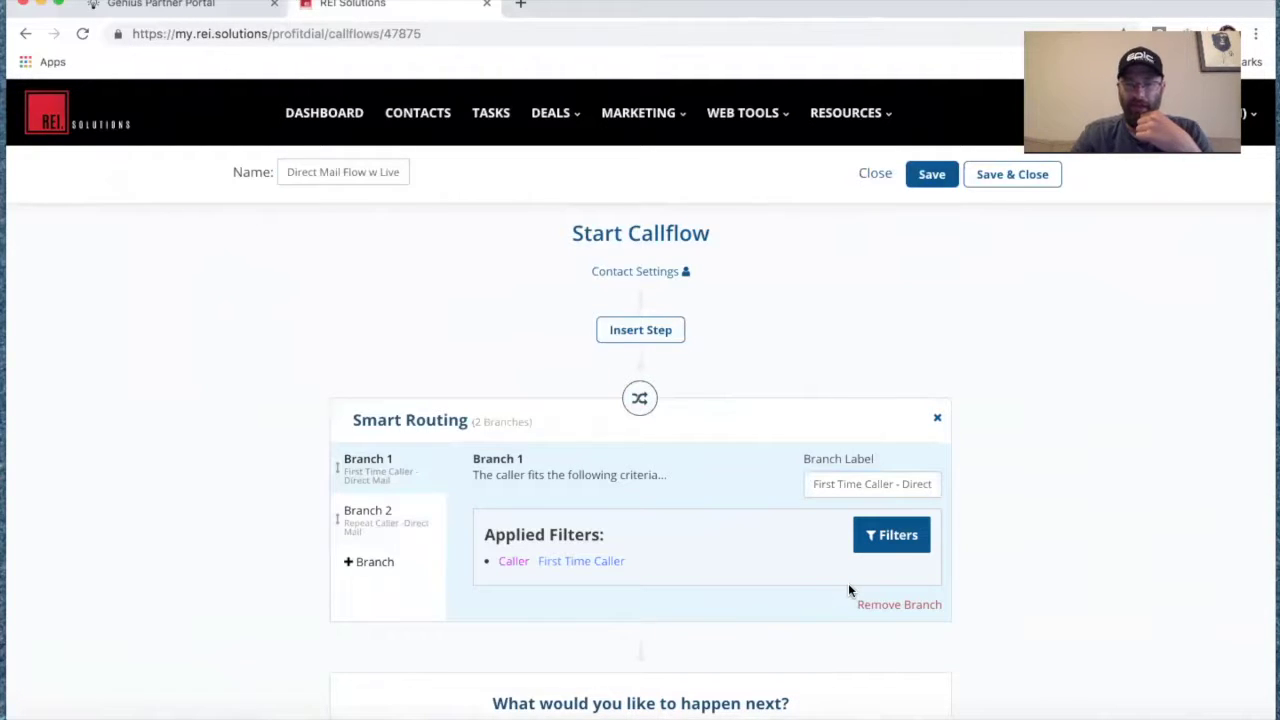
pyautogui.scroll(-1, 839, 592)
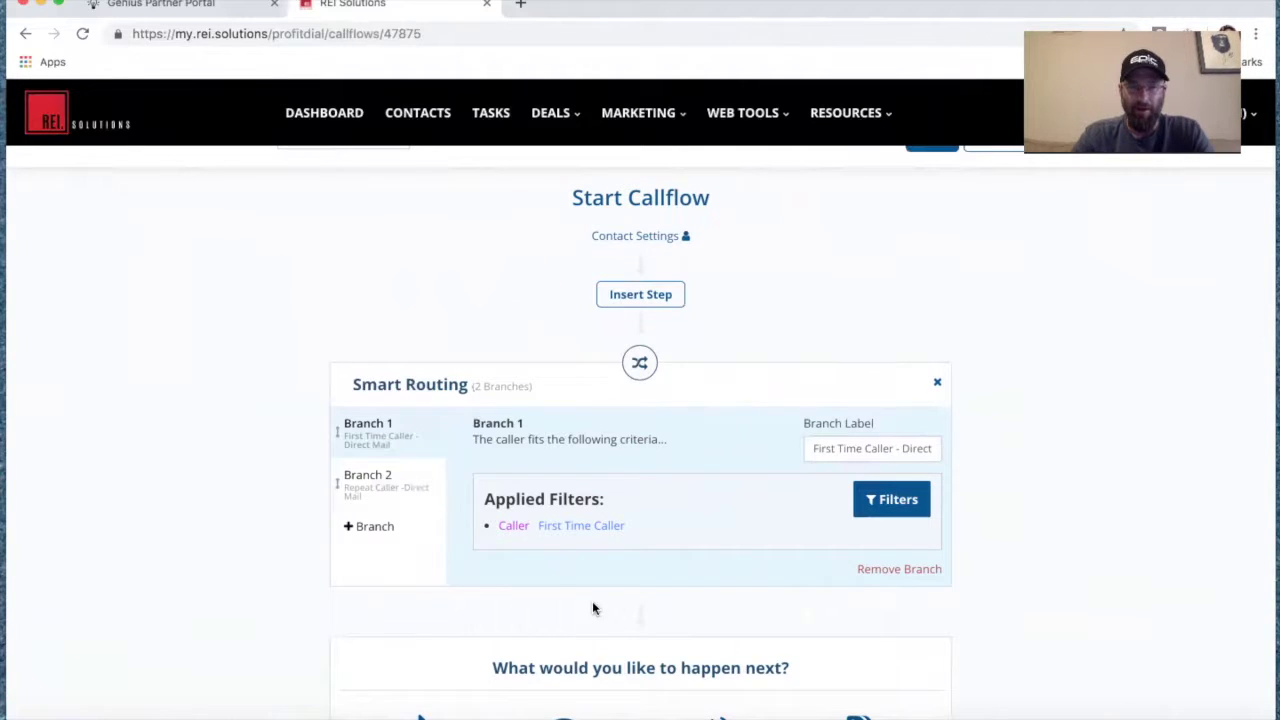
pyautogui.click(386, 486)
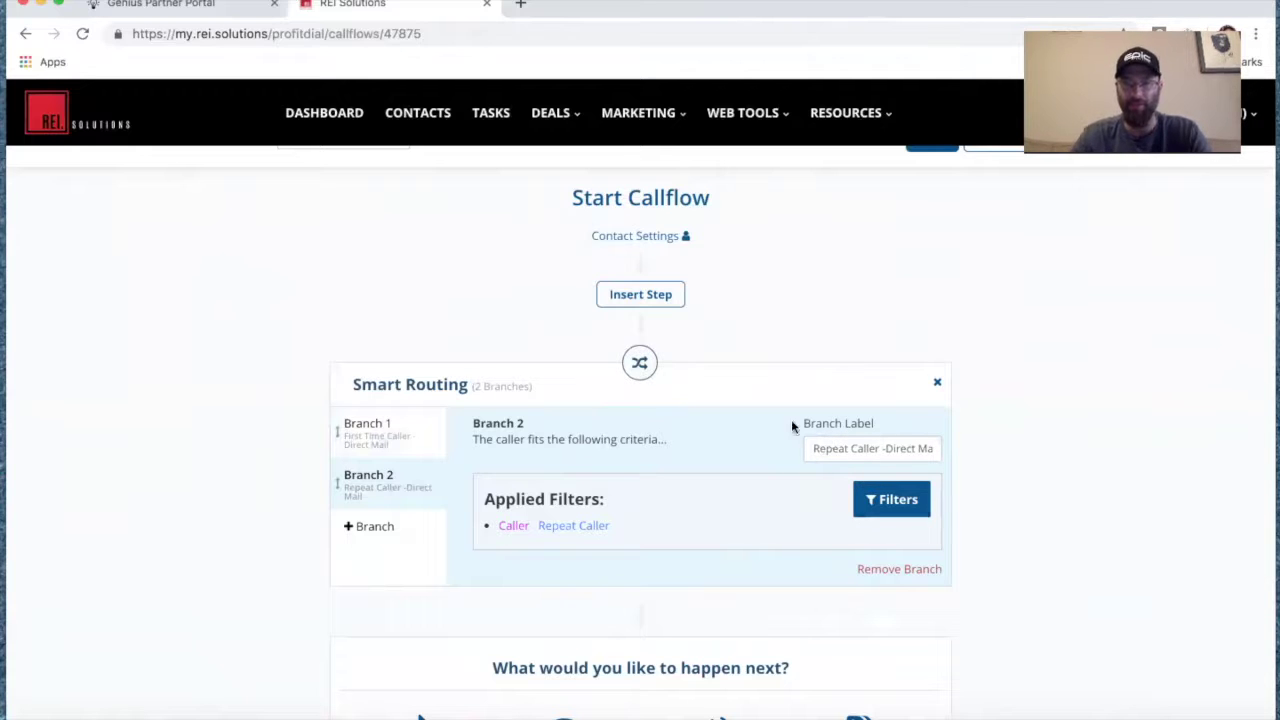
pyautogui.click(366, 453)
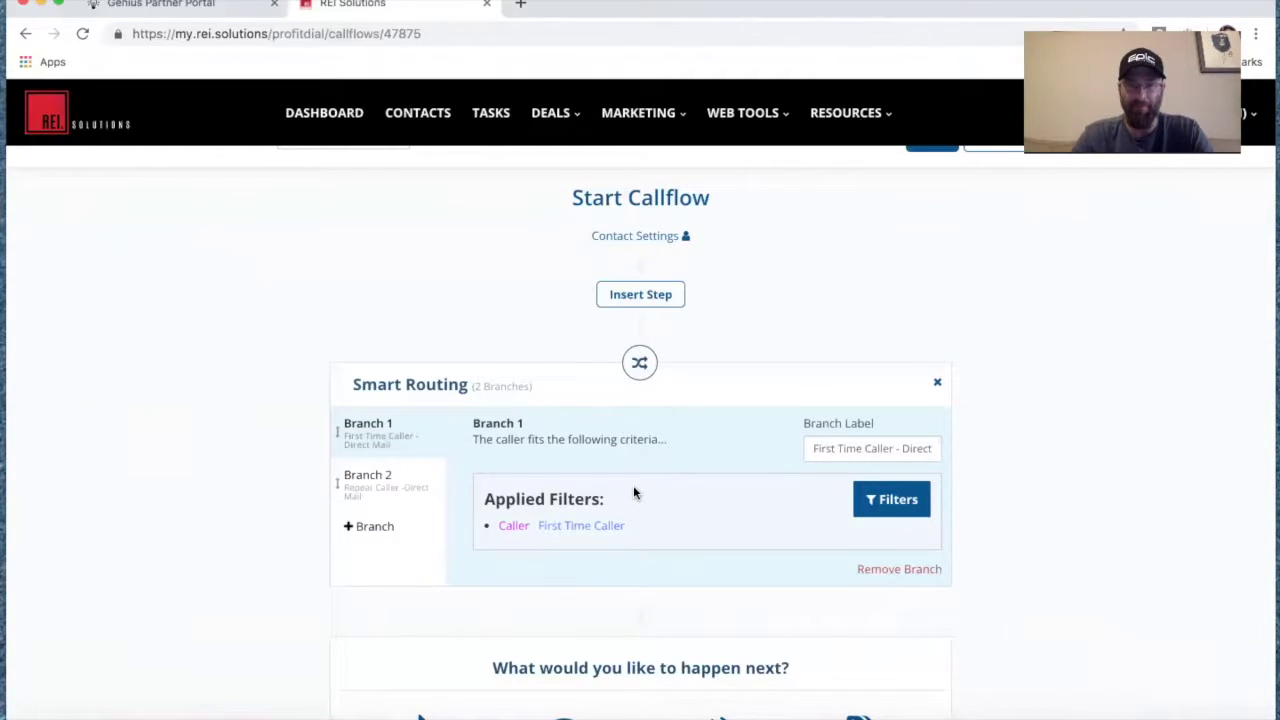
pyautogui.scroll(-1, 633, 490)
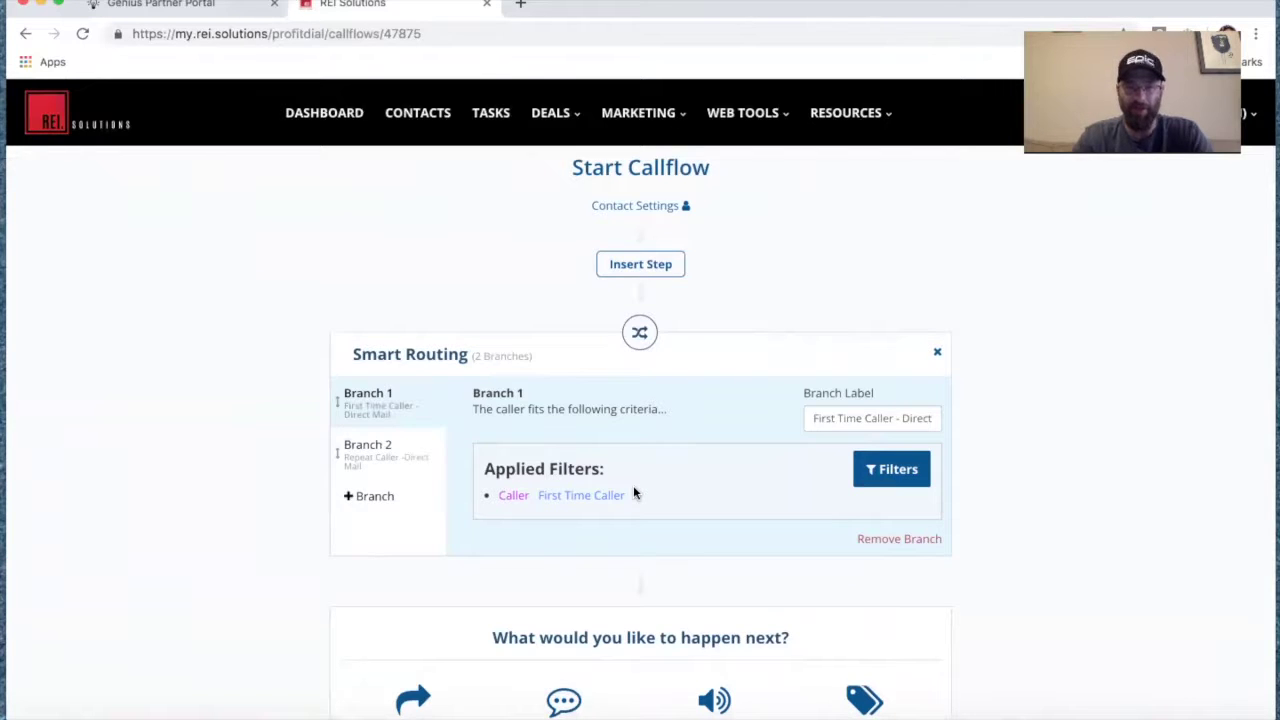
pyautogui.scroll(-3, 633, 490)
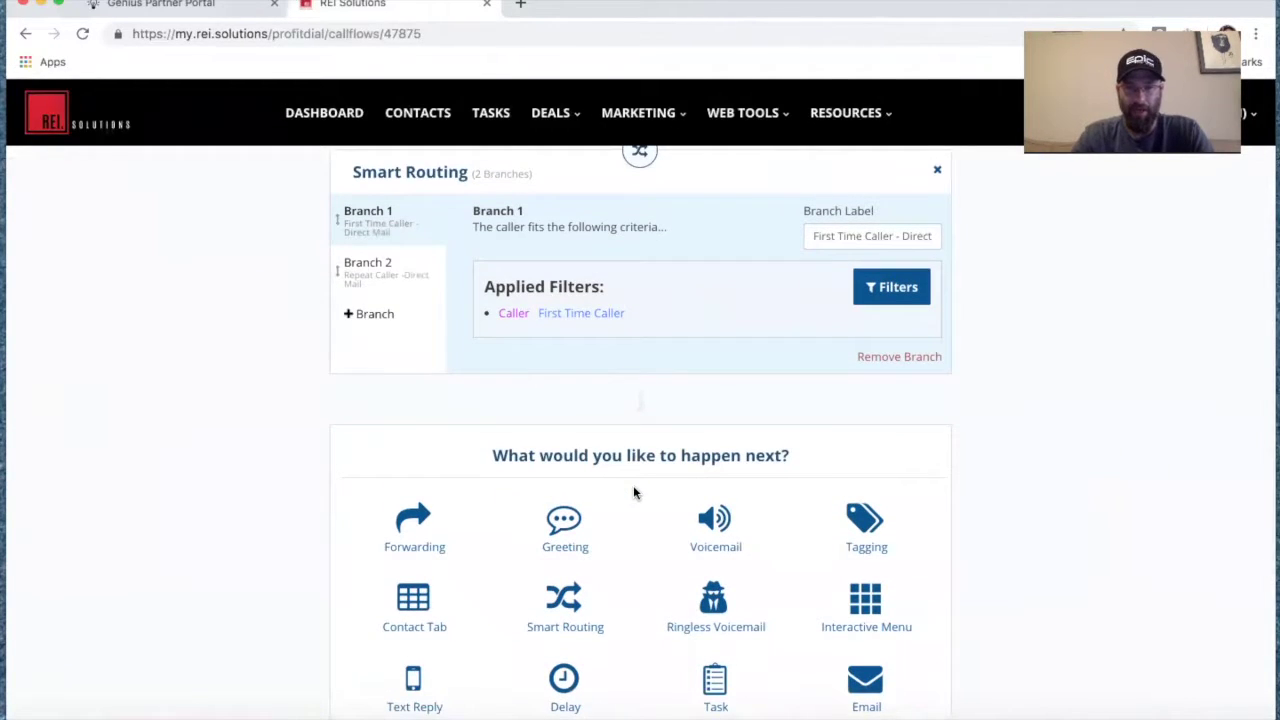
pyautogui.scroll(-1, 633, 492)
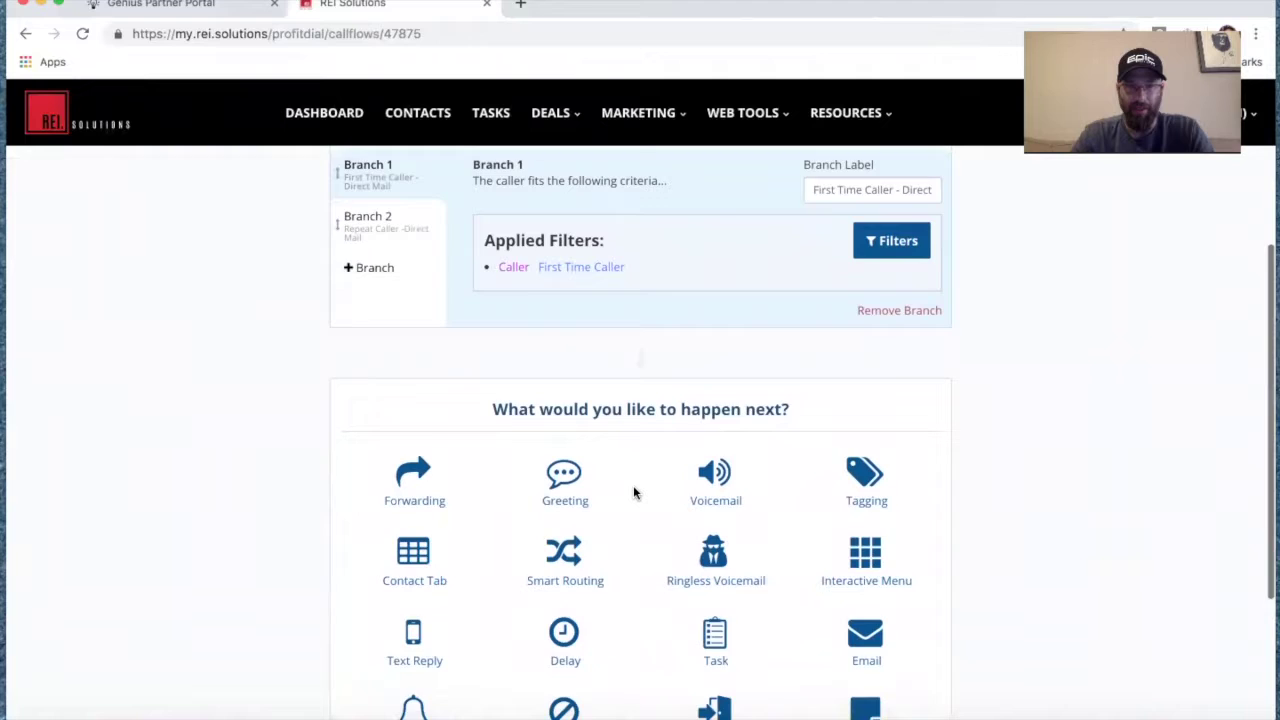
pyautogui.scroll(-1, 633, 491)
# Add a Source step that sets the caller's source to Direct Mail.
pyautogui.click(716, 648)
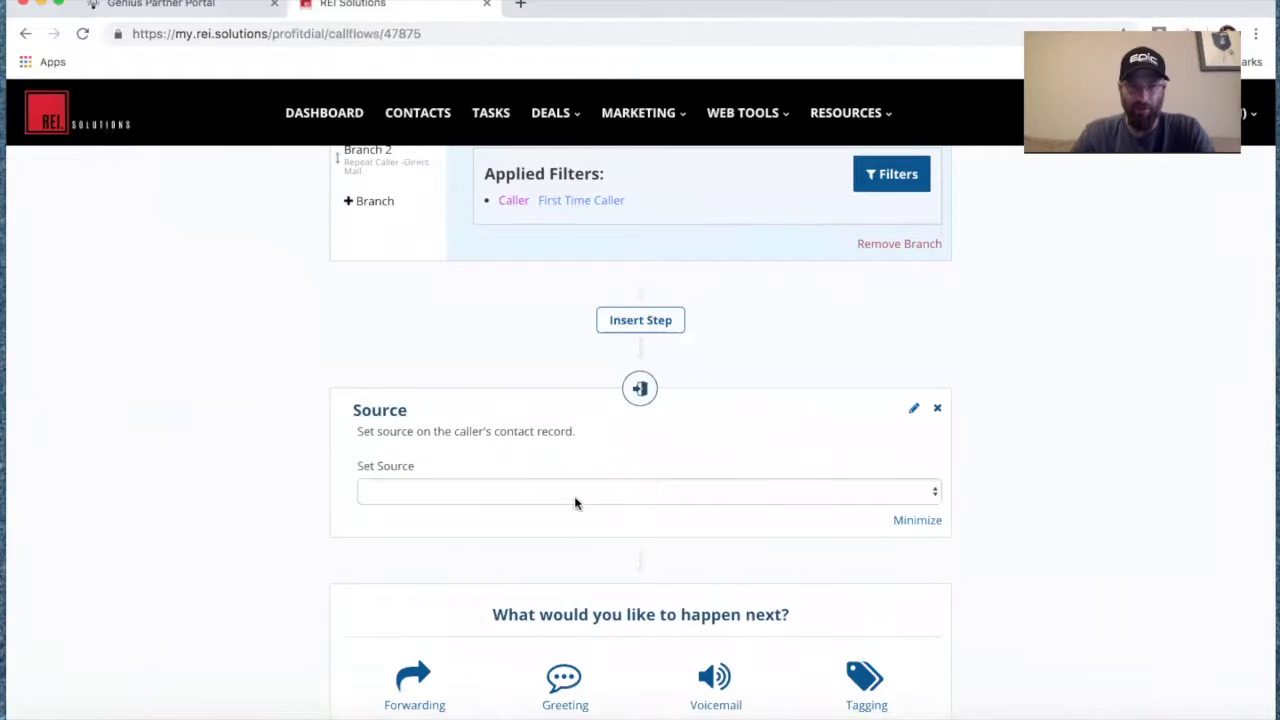
pyautogui.click(572, 494)
pyautogui.click(557, 566)
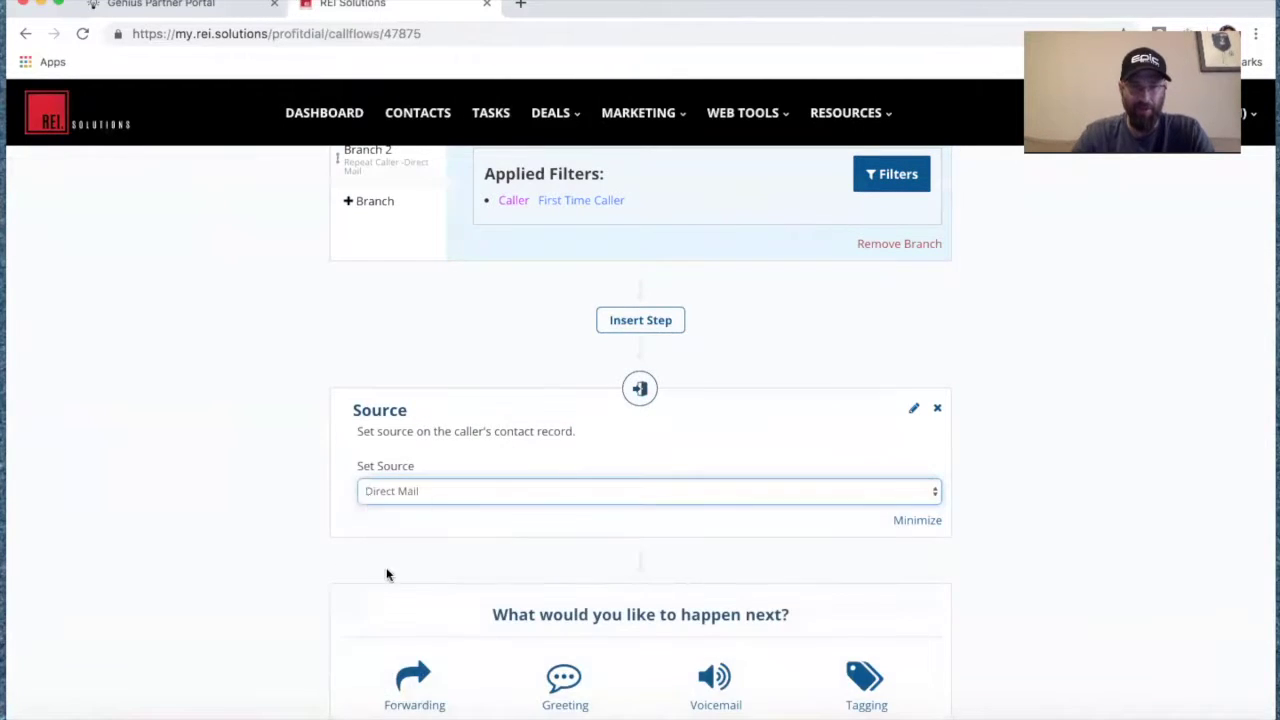
pyautogui.scroll(-3, 210, 578)
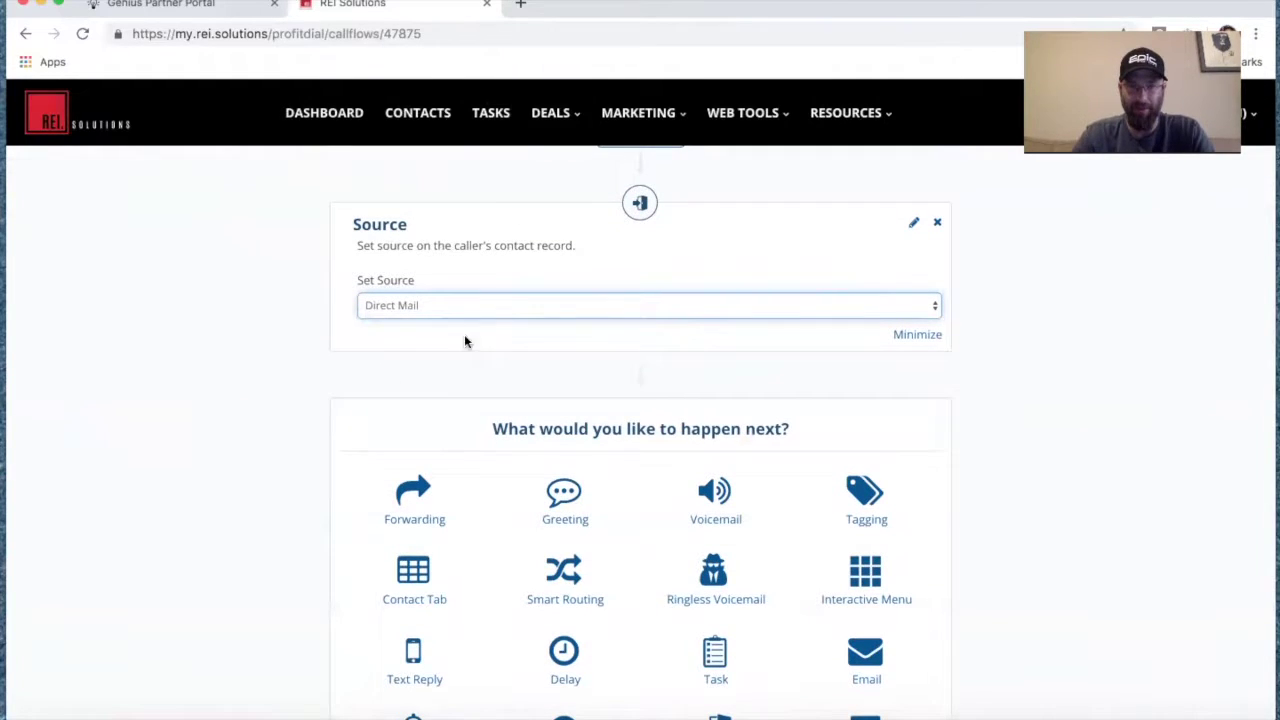
pyautogui.scroll(-1, 849, 567)
pyautogui.scroll(-1, 849, 567)
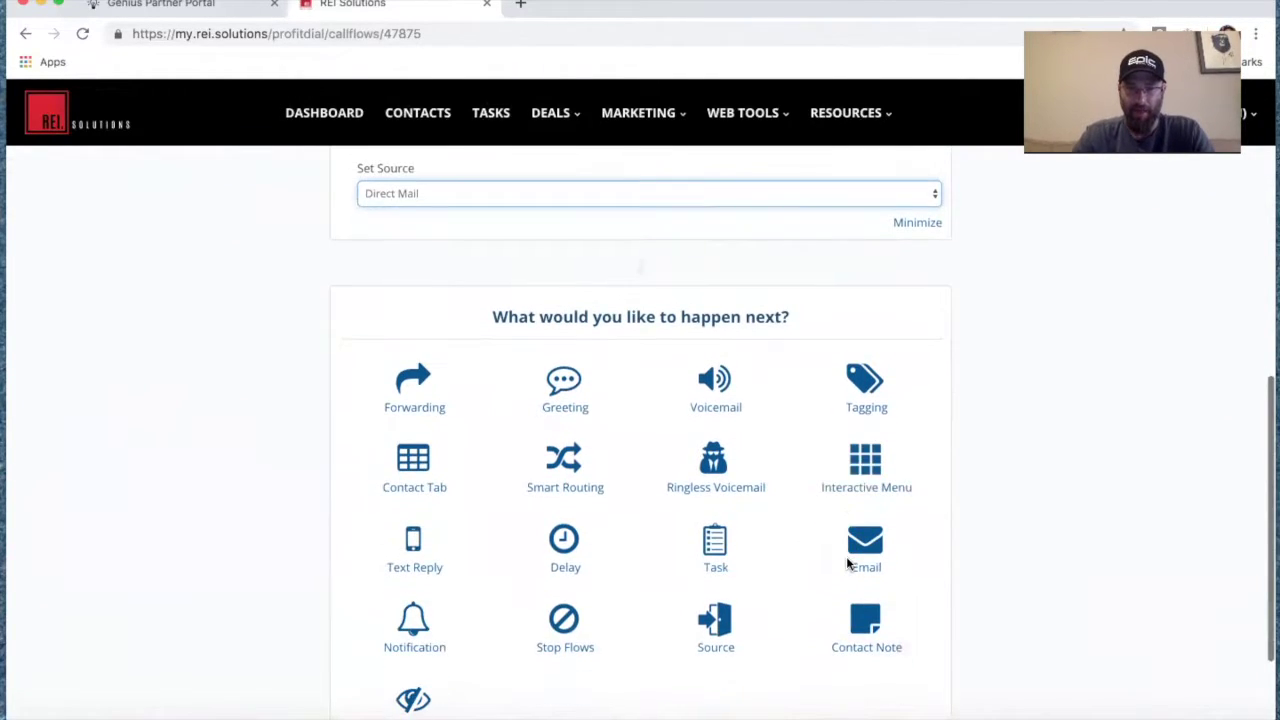
# Add a Tagging step applying the DIRECT MAIL LEAD tag.
pyautogui.click(868, 400)
pyautogui.click(681, 464)
pyautogui.scroll(-2, 643, 583)
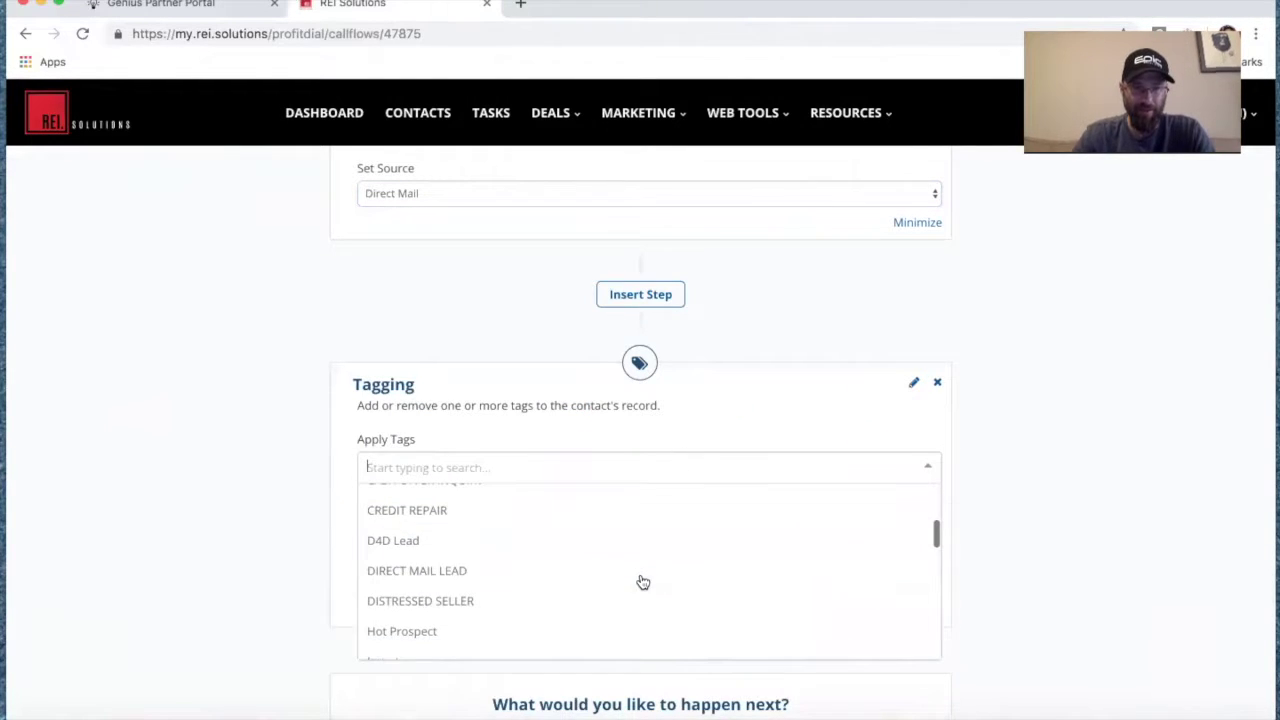
pyautogui.click(610, 577)
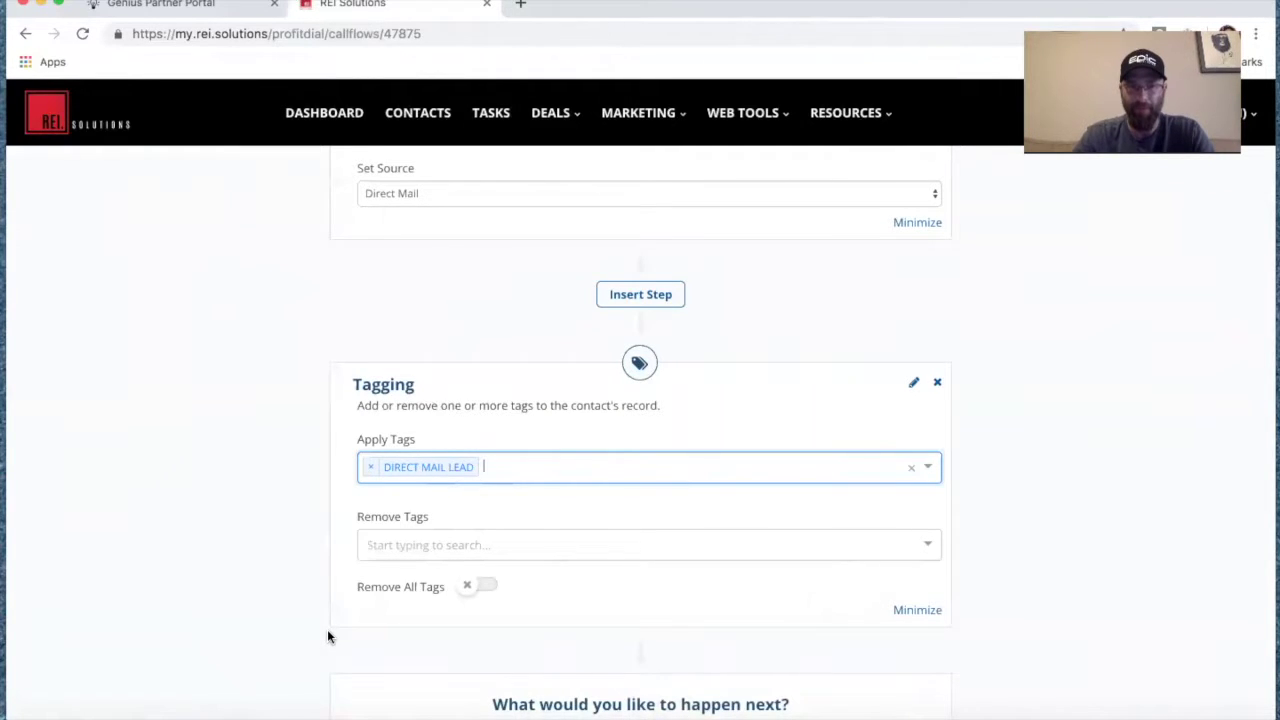
pyautogui.scroll(-3, 327, 632)
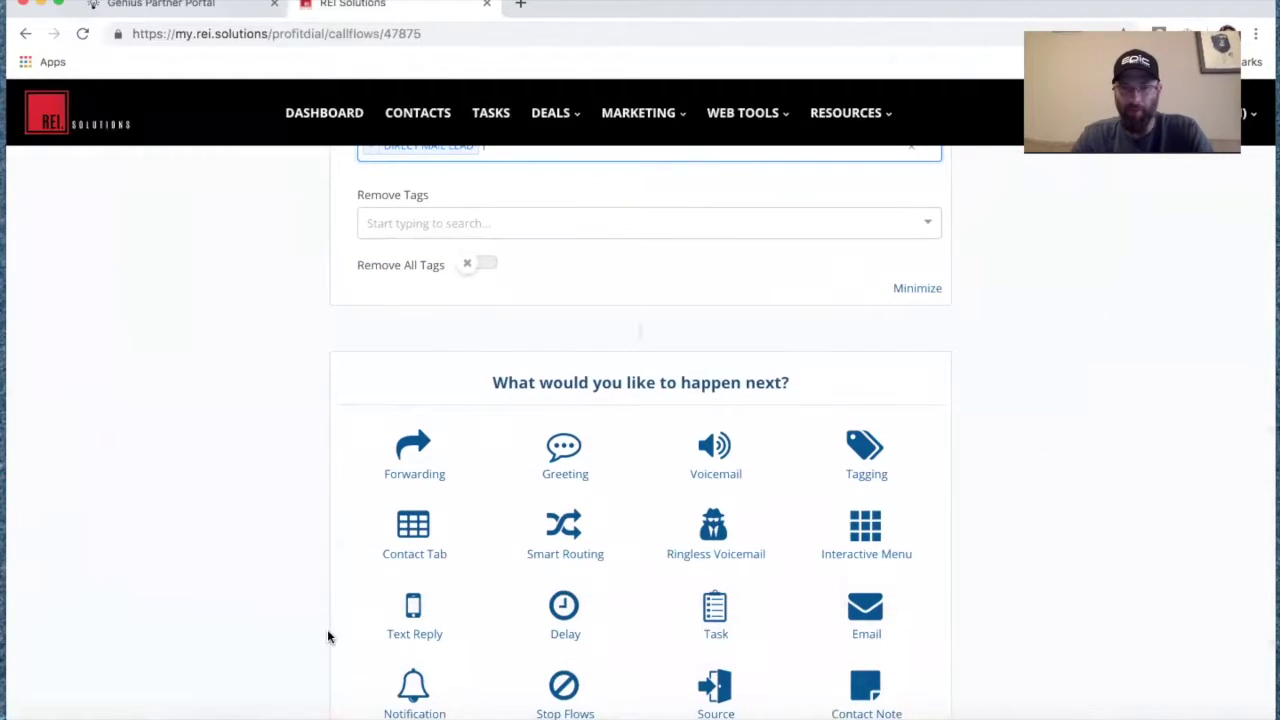
pyautogui.scroll(10, 328, 632)
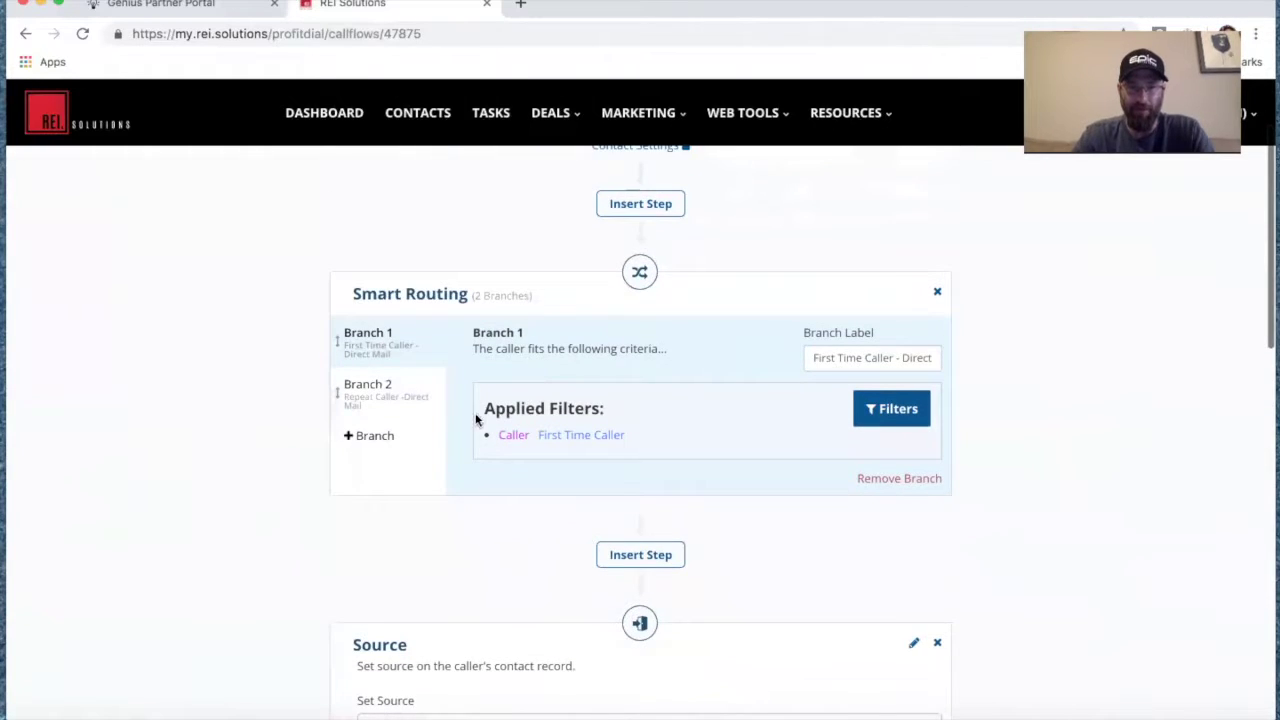
pyautogui.scroll(-10, 543, 549)
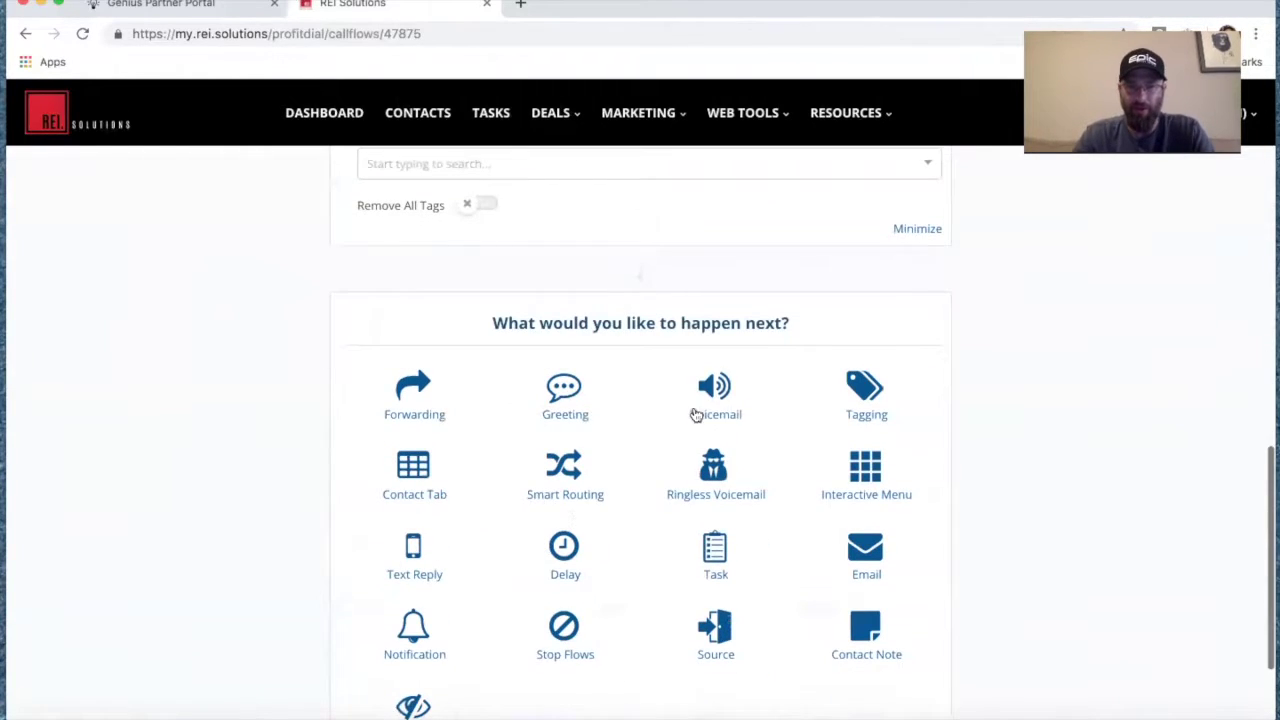
# Add a Voicemail step using the existing recording '24 Hr Greeting'.
pyautogui.click(715, 396)
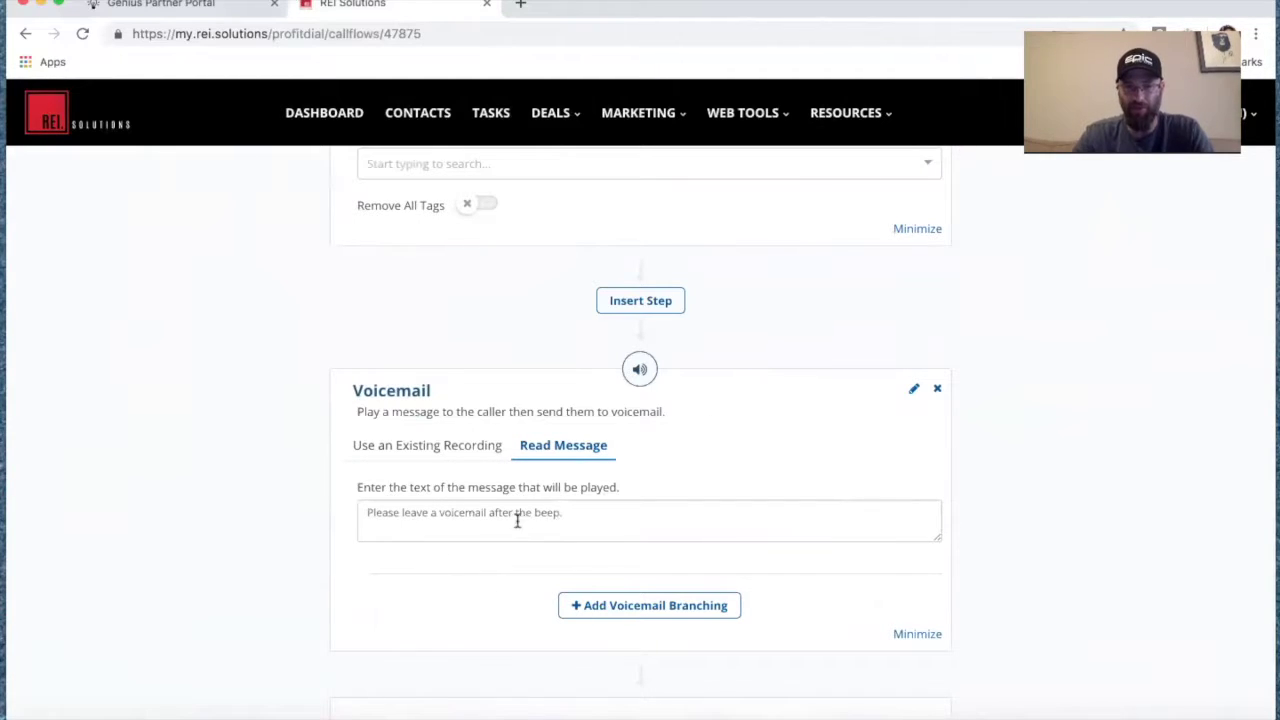
pyautogui.click(422, 460)
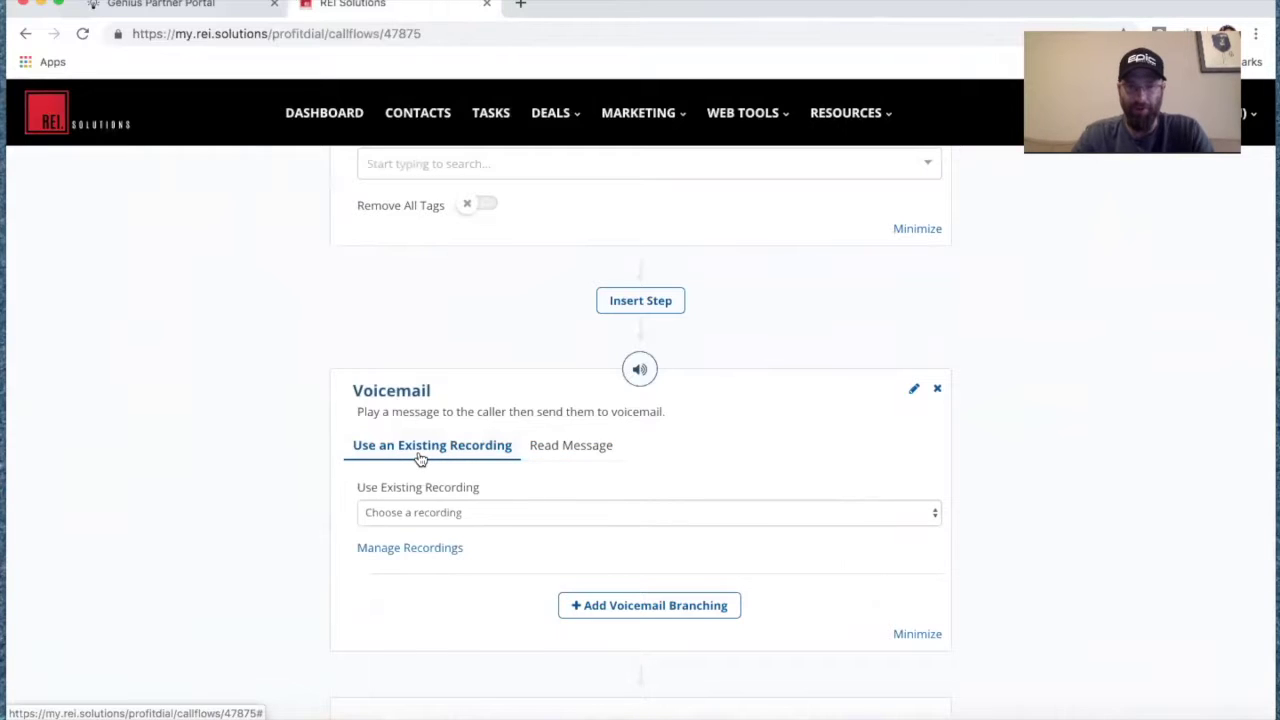
pyautogui.click(489, 514)
pyautogui.click(489, 526)
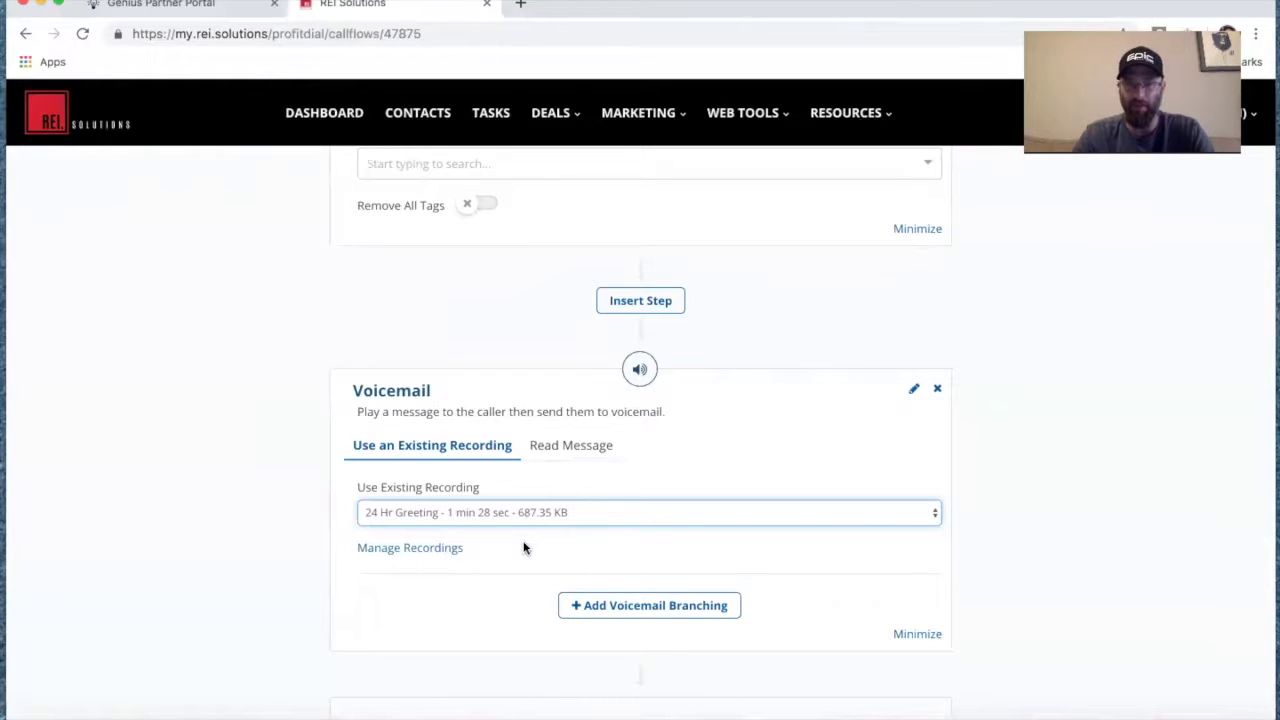
pyautogui.scroll(-2, 530, 585)
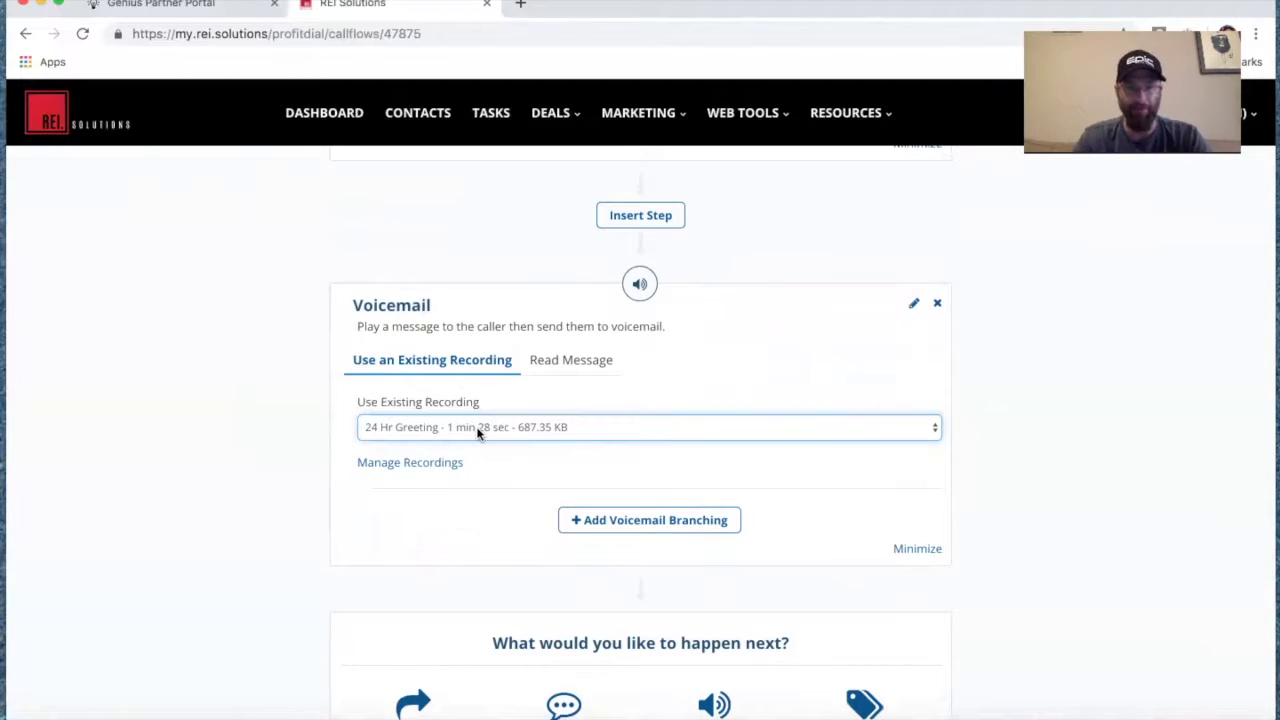
# Add voicemail branching below the 24 Hr Greeting Voicemail step, creating Left Voicemail and No Voicemail paths.
pyautogui.click(626, 524)
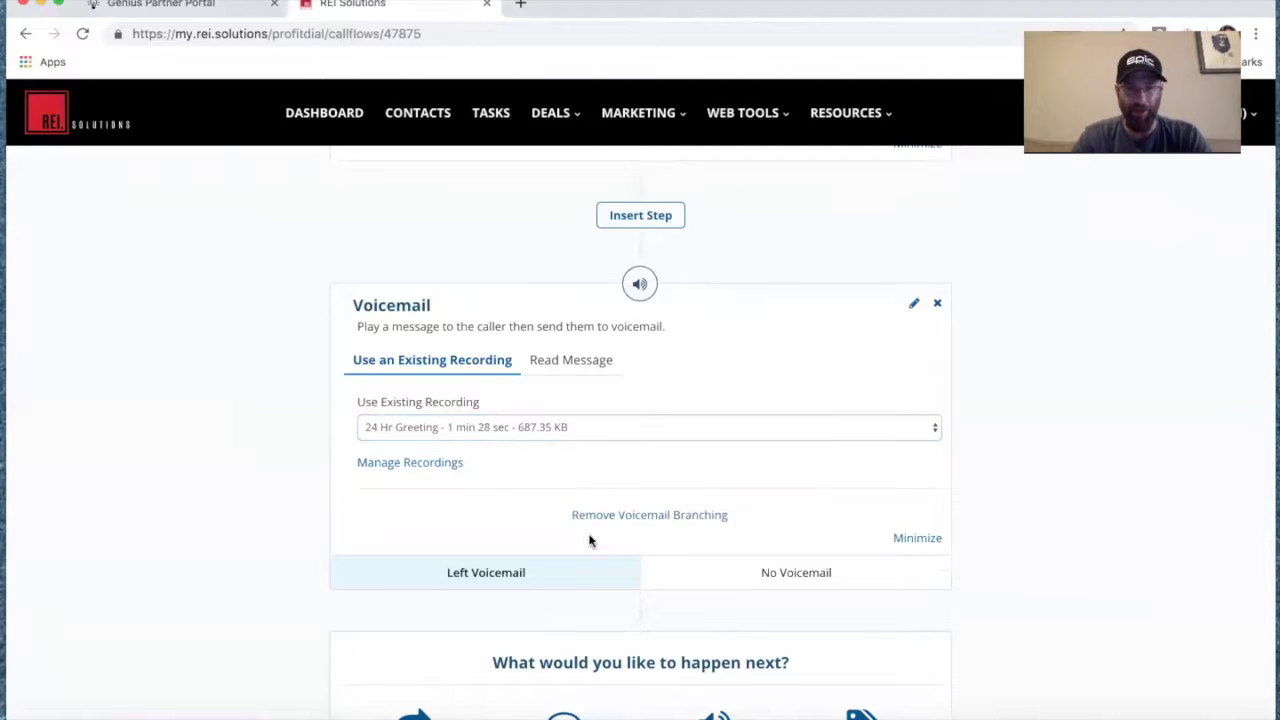
pyautogui.scroll(-2, 568, 583)
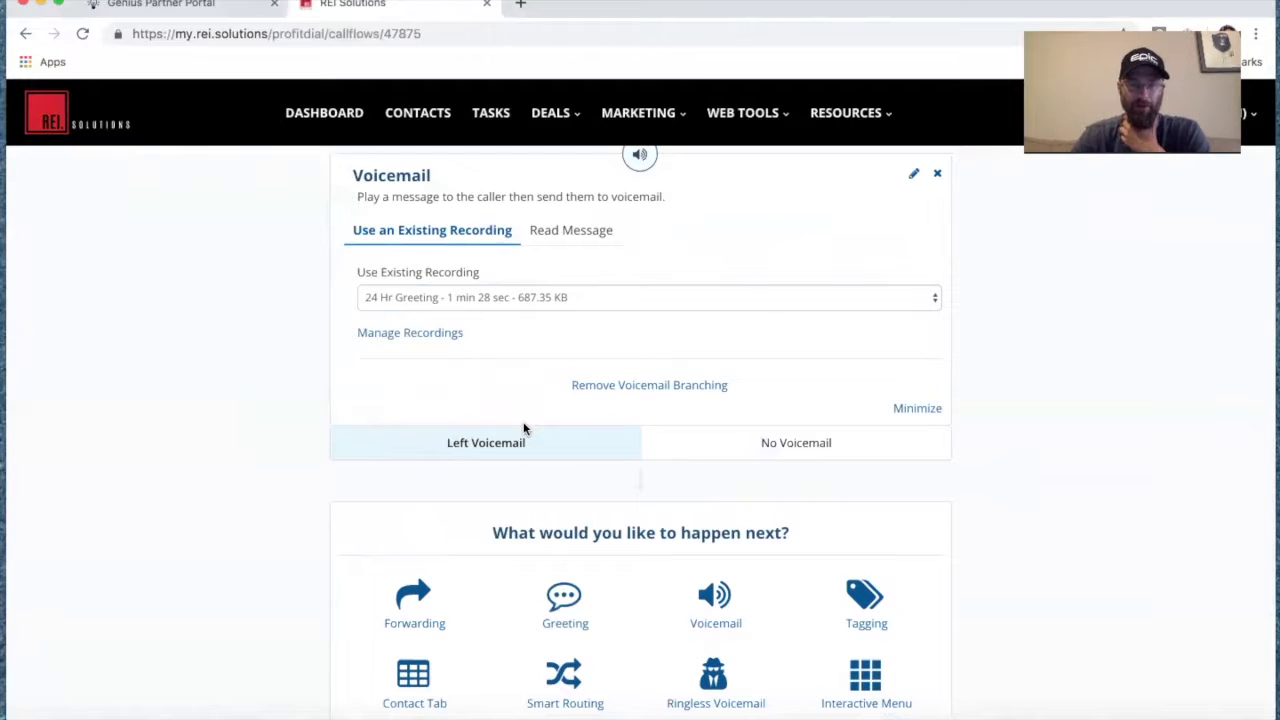
pyautogui.scroll(-3, 560, 505)
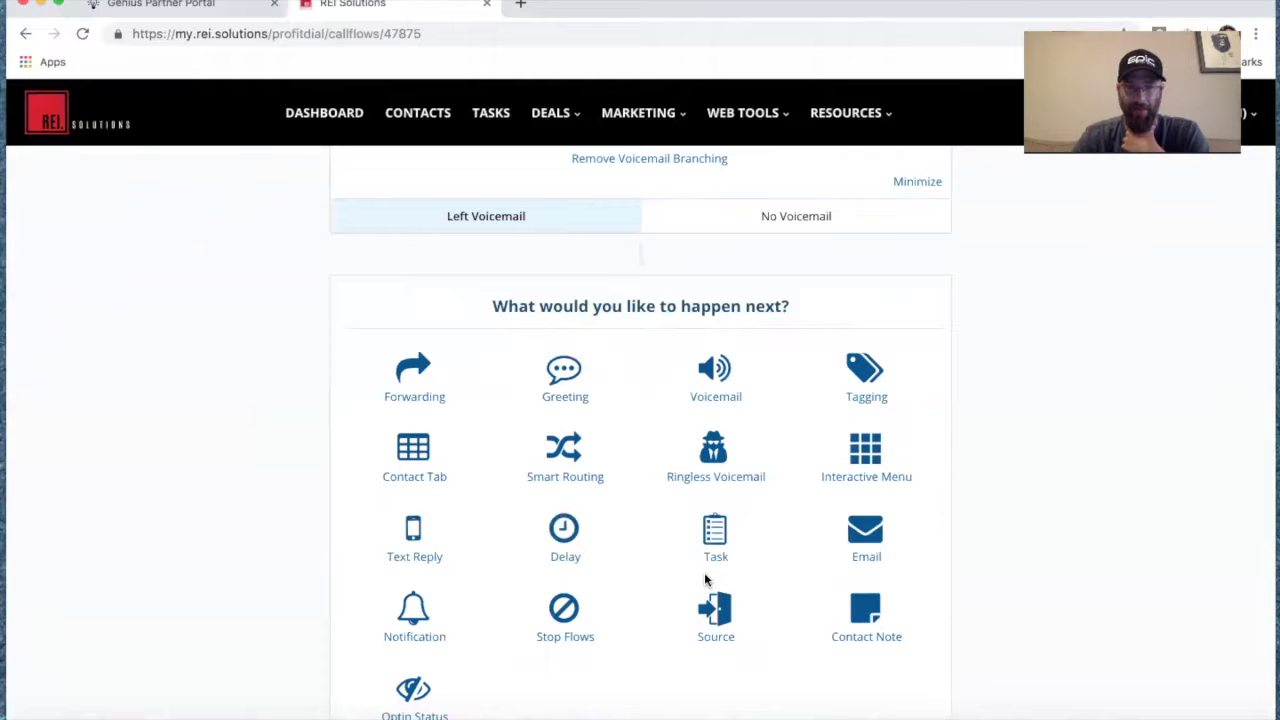
# Add a Notification step with the 'Direct Mail Lead left message' text pasted from the Profit Dial work flows document.
pyautogui.click(414, 620)
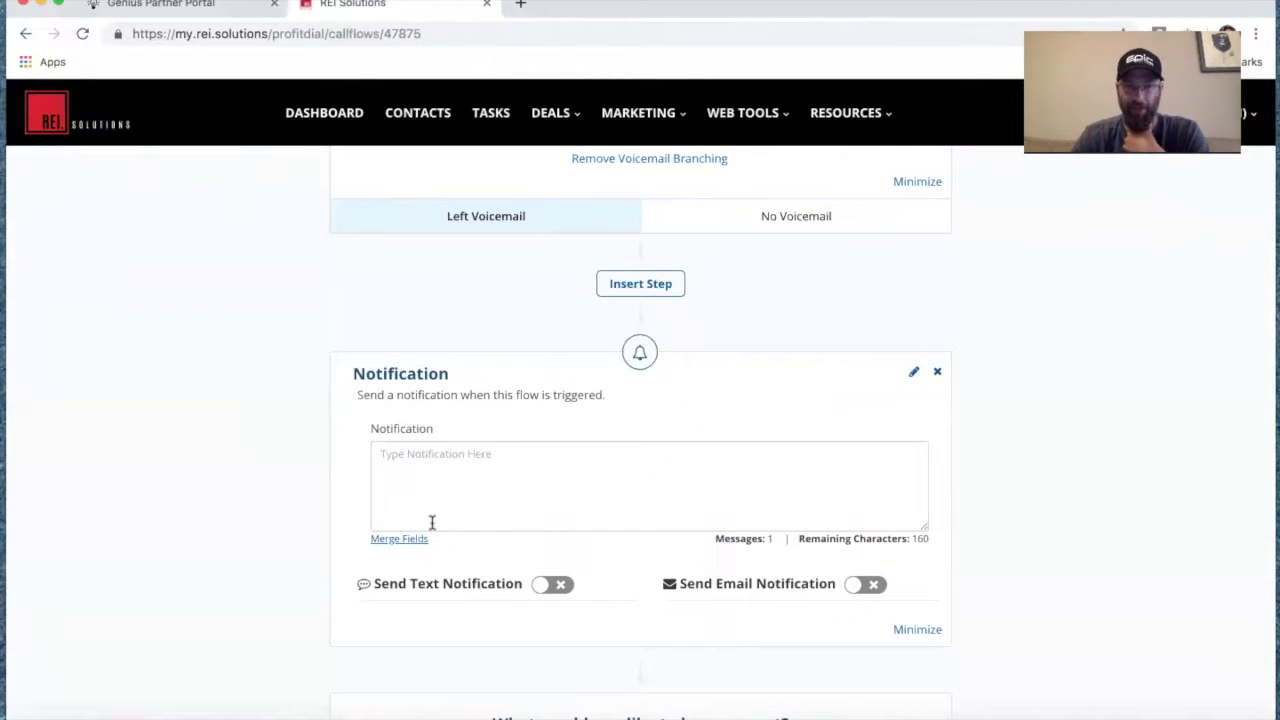
pyautogui.click(434, 460)
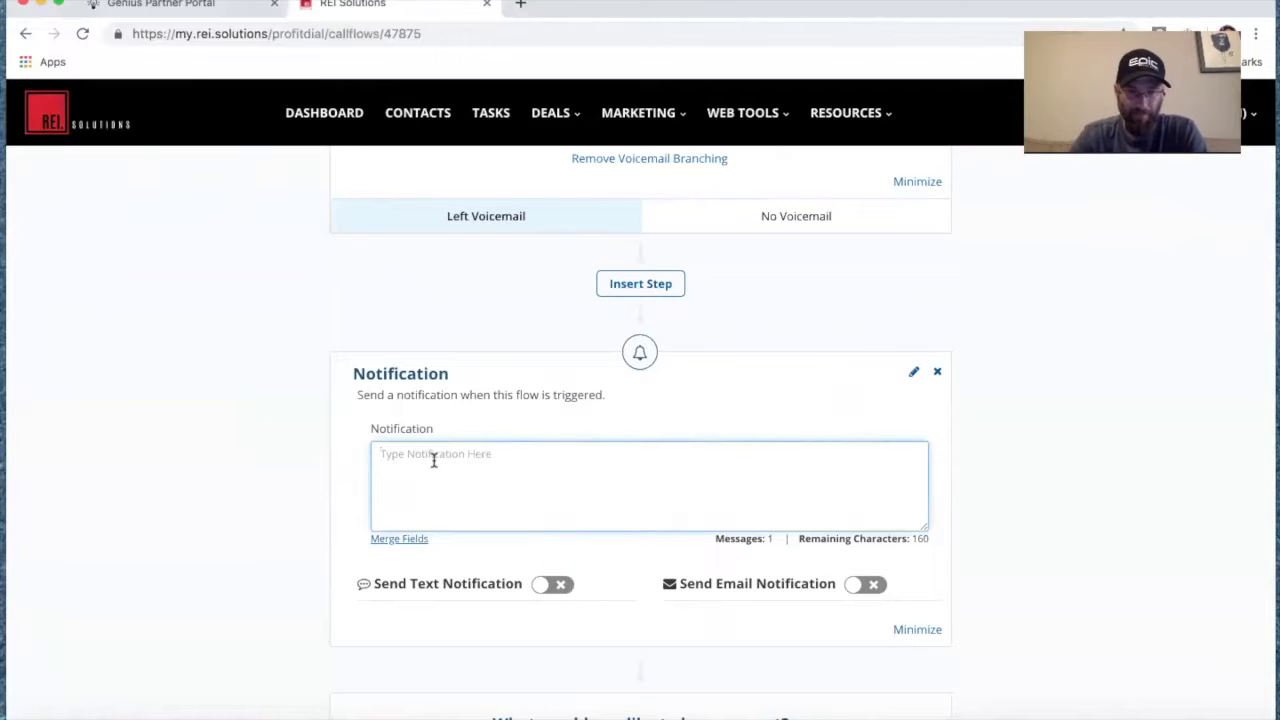
pyautogui.rightClick(320, 716)
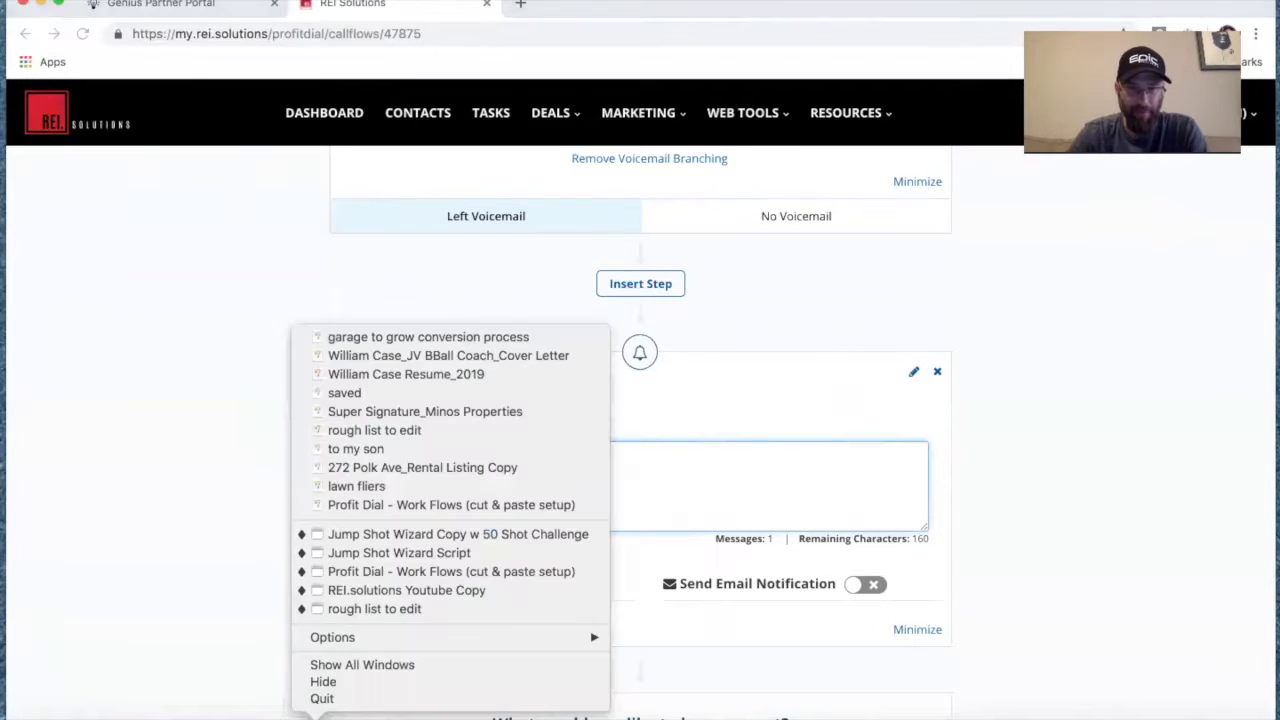
pyautogui.click(421, 576)
pyautogui.scroll(10, 340, 360)
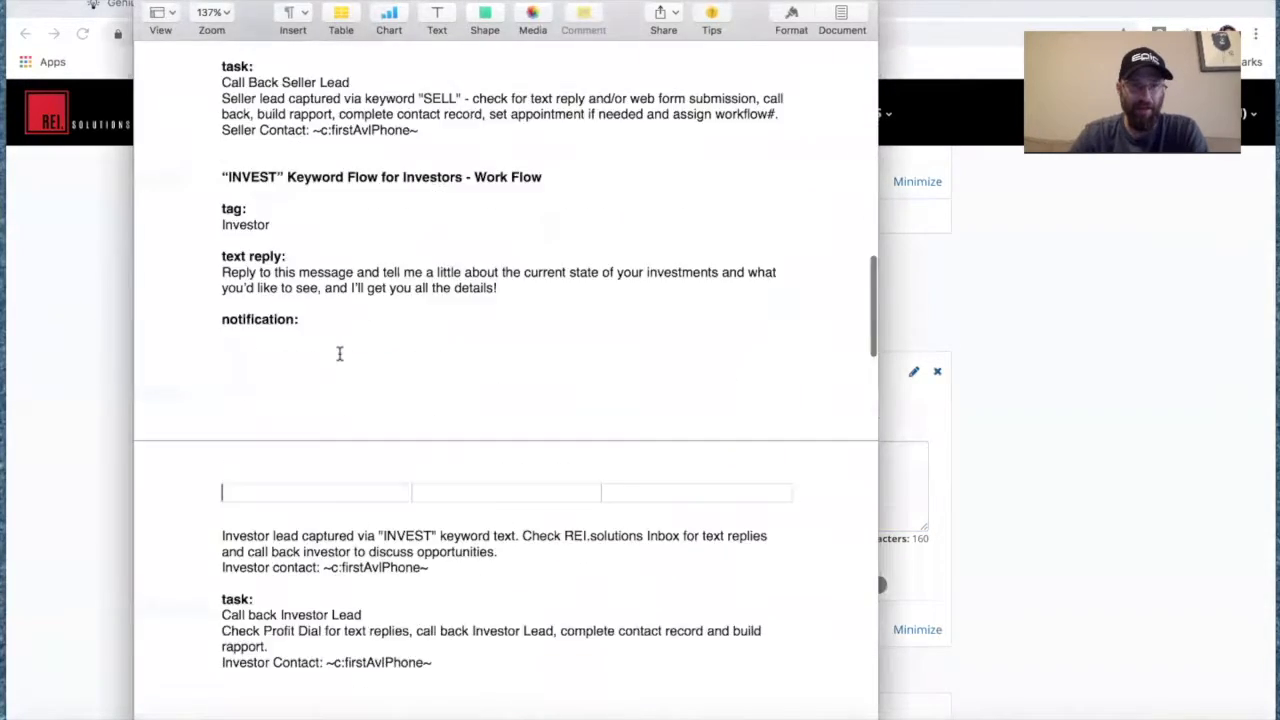
pyautogui.scroll(5, 340, 360)
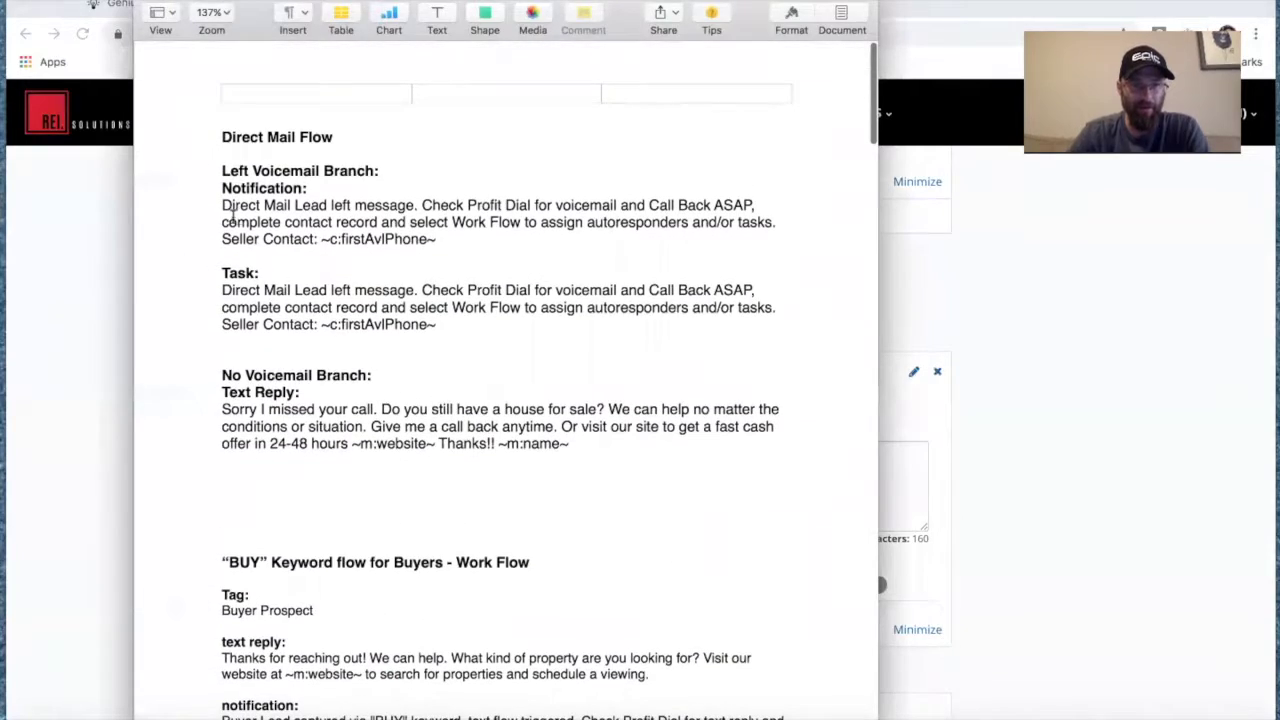
pyautogui.moveTo(222, 203); pyautogui.dragTo(446, 237)
pyautogui.press('super+c')
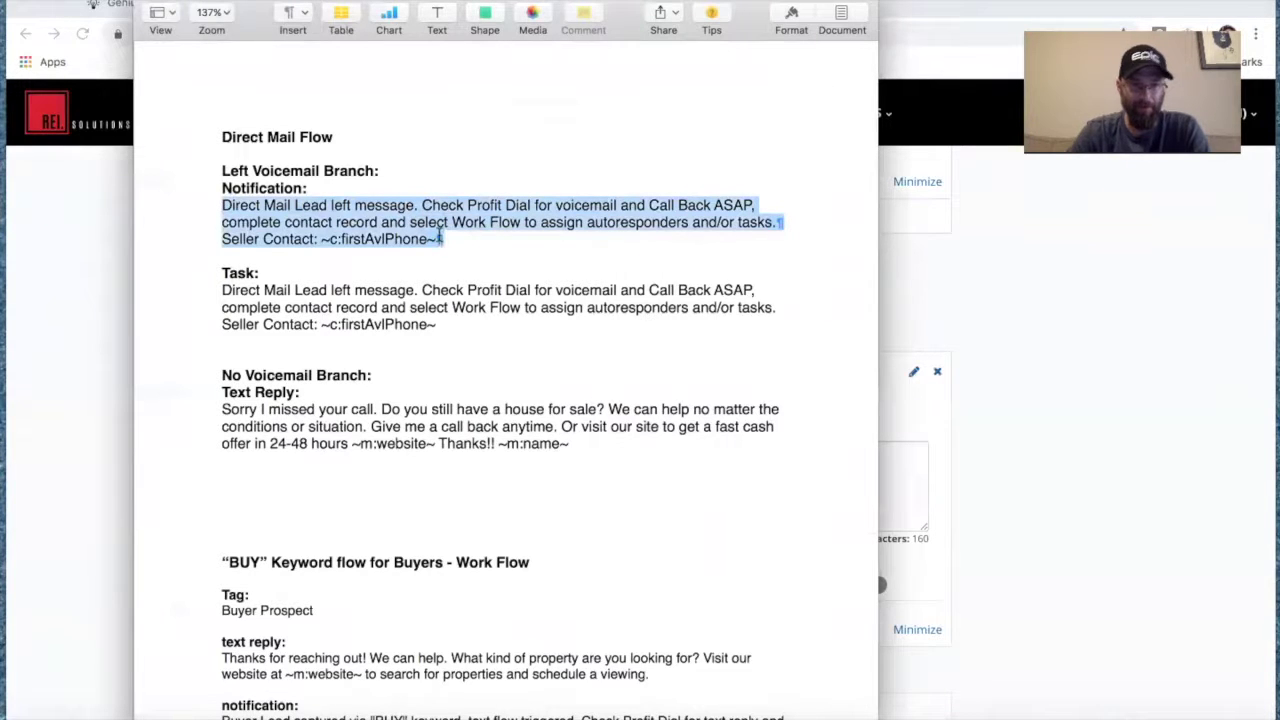
pyautogui.click(1087, 302)
pyautogui.click(473, 475)
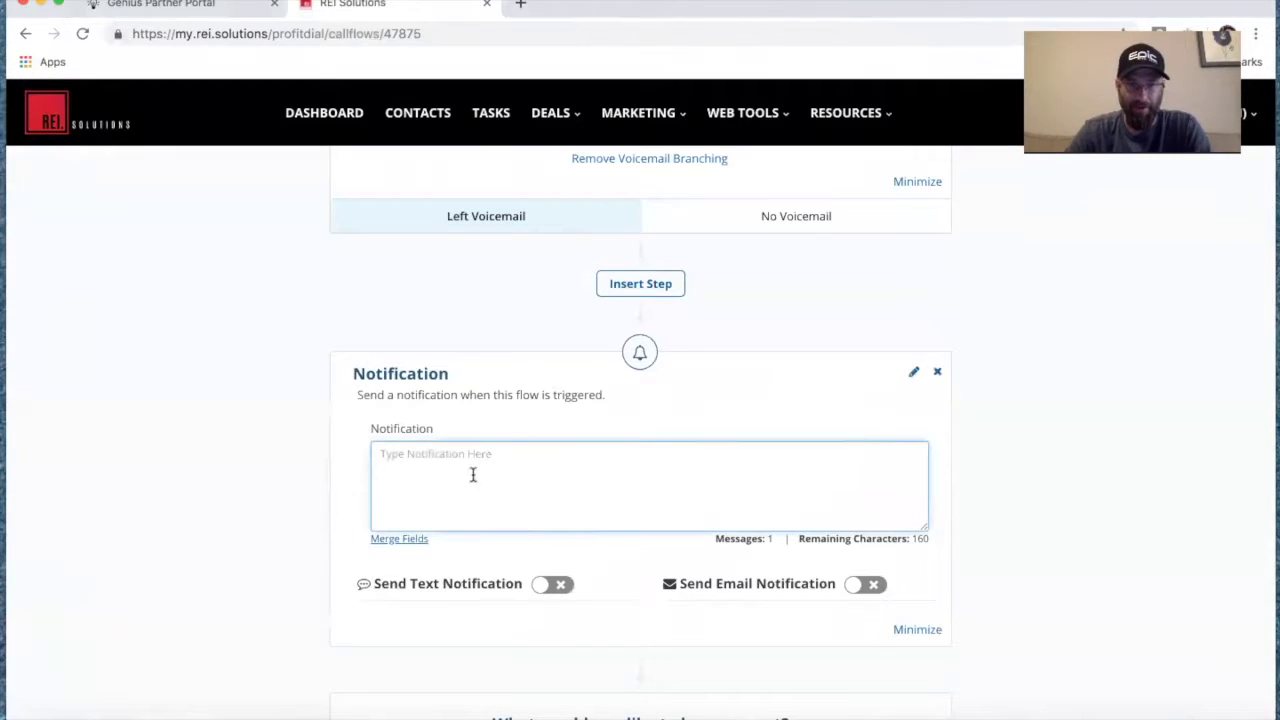
pyautogui.press('super+v')
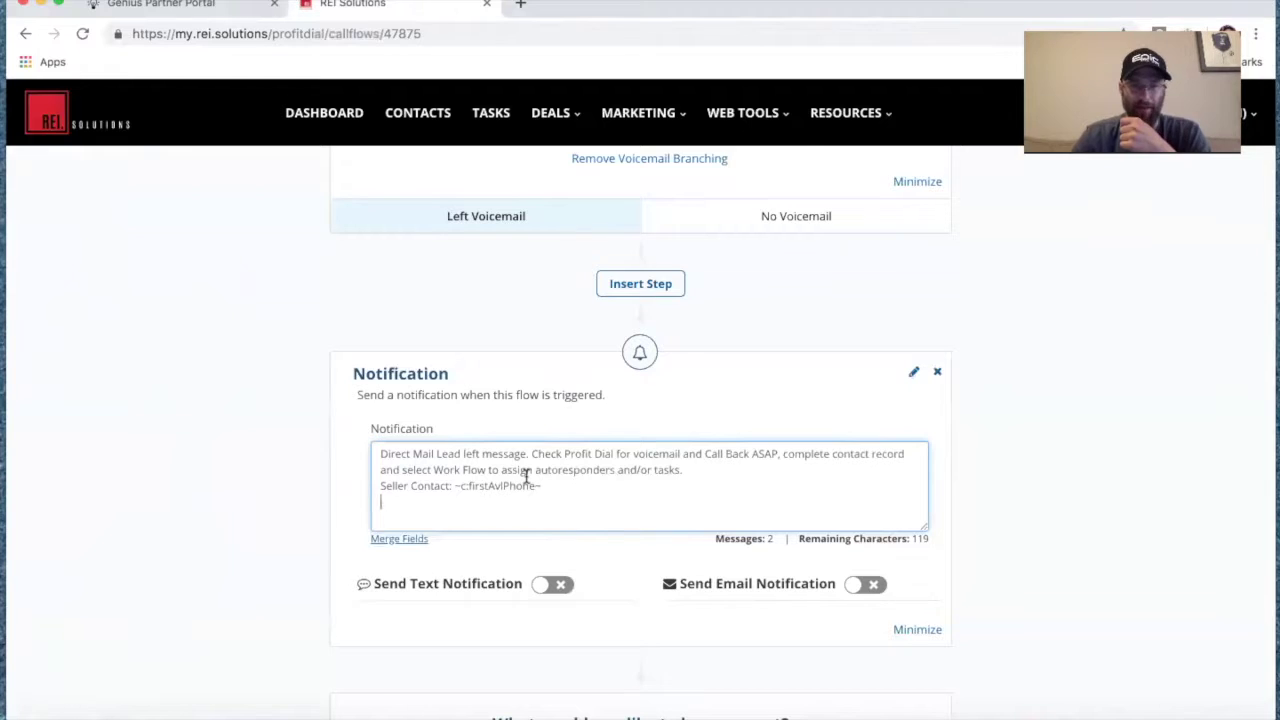
# Turn on email notification, leaving text off, and enter the recipient's e-mail address.
pyautogui.click(558, 585)
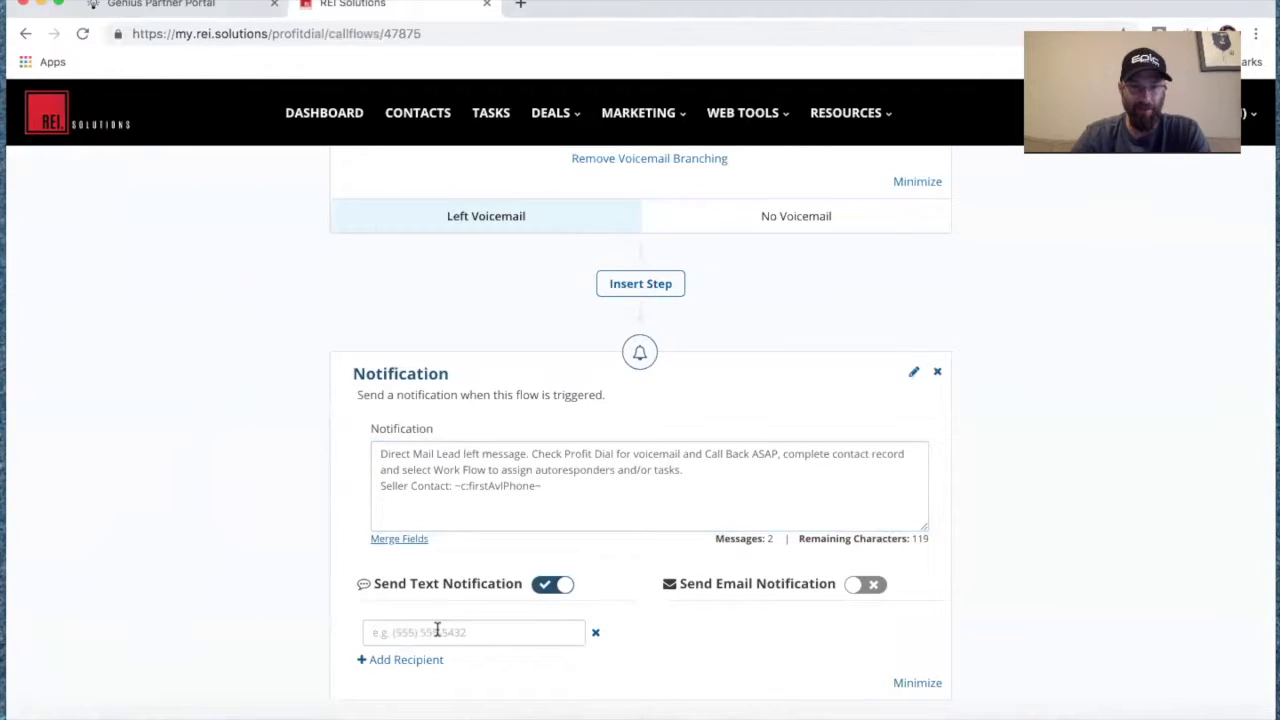
pyautogui.click(550, 585)
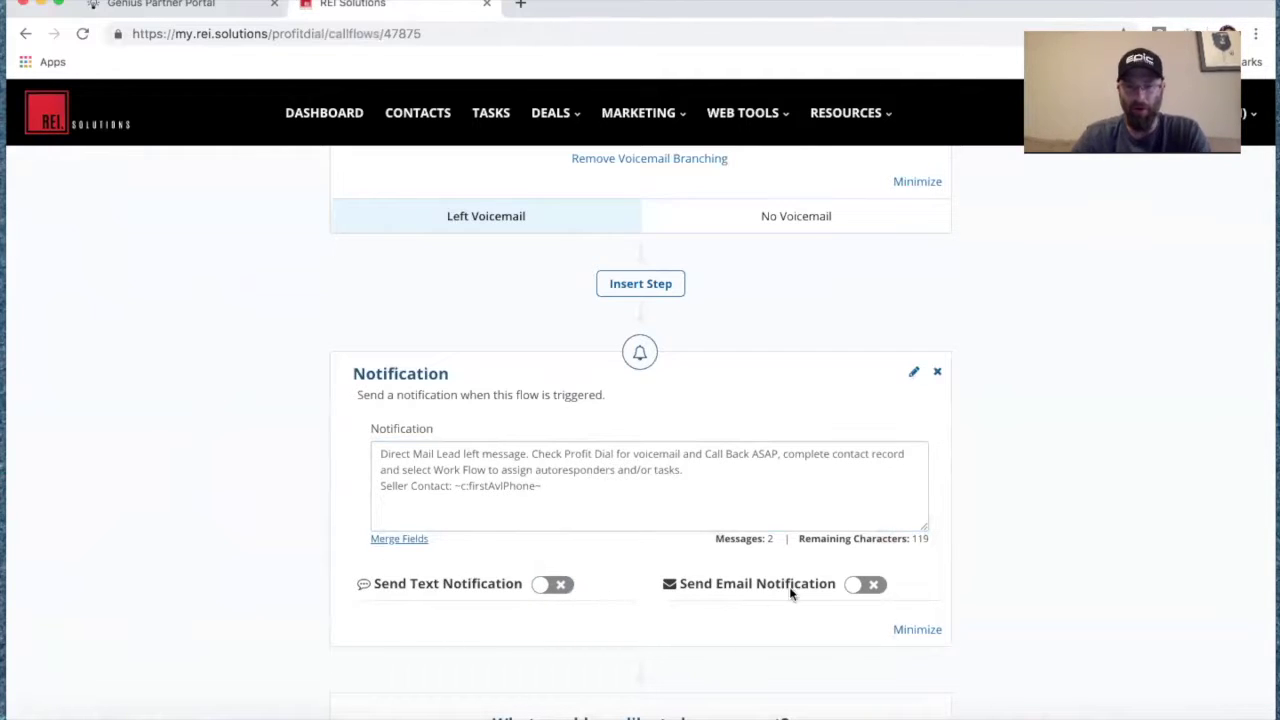
pyautogui.click(869, 585)
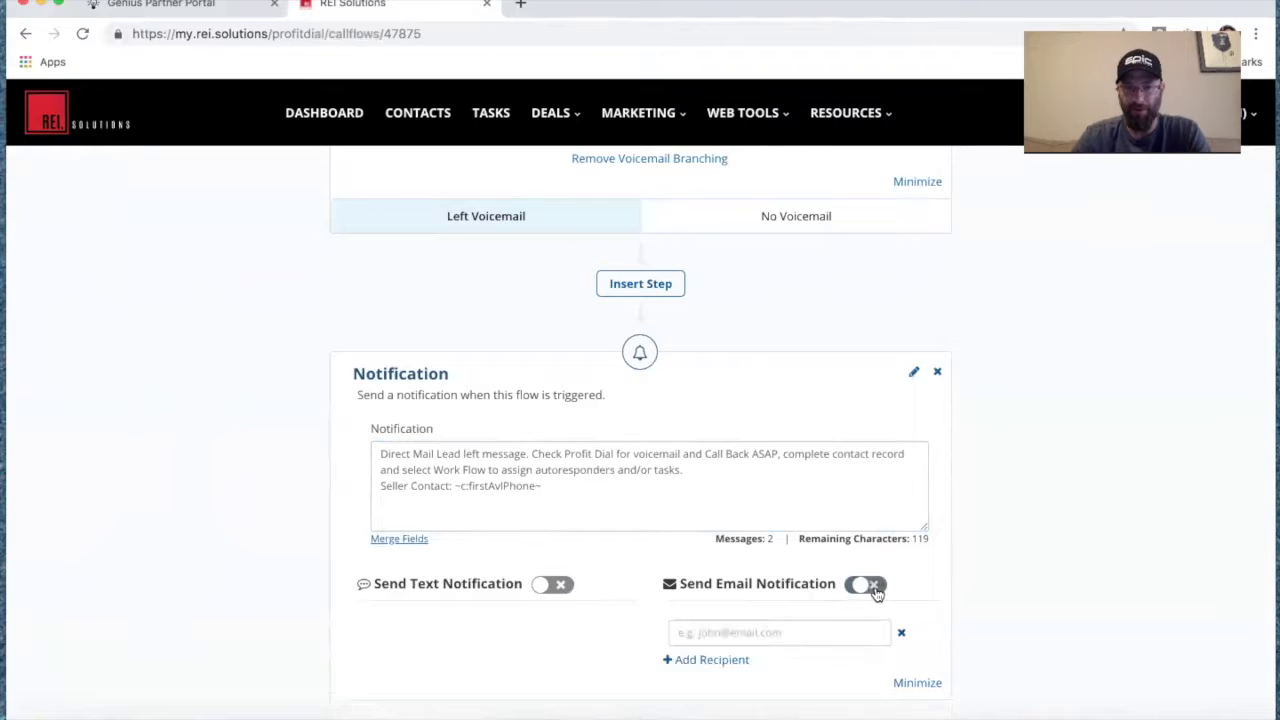
pyautogui.click(814, 632)
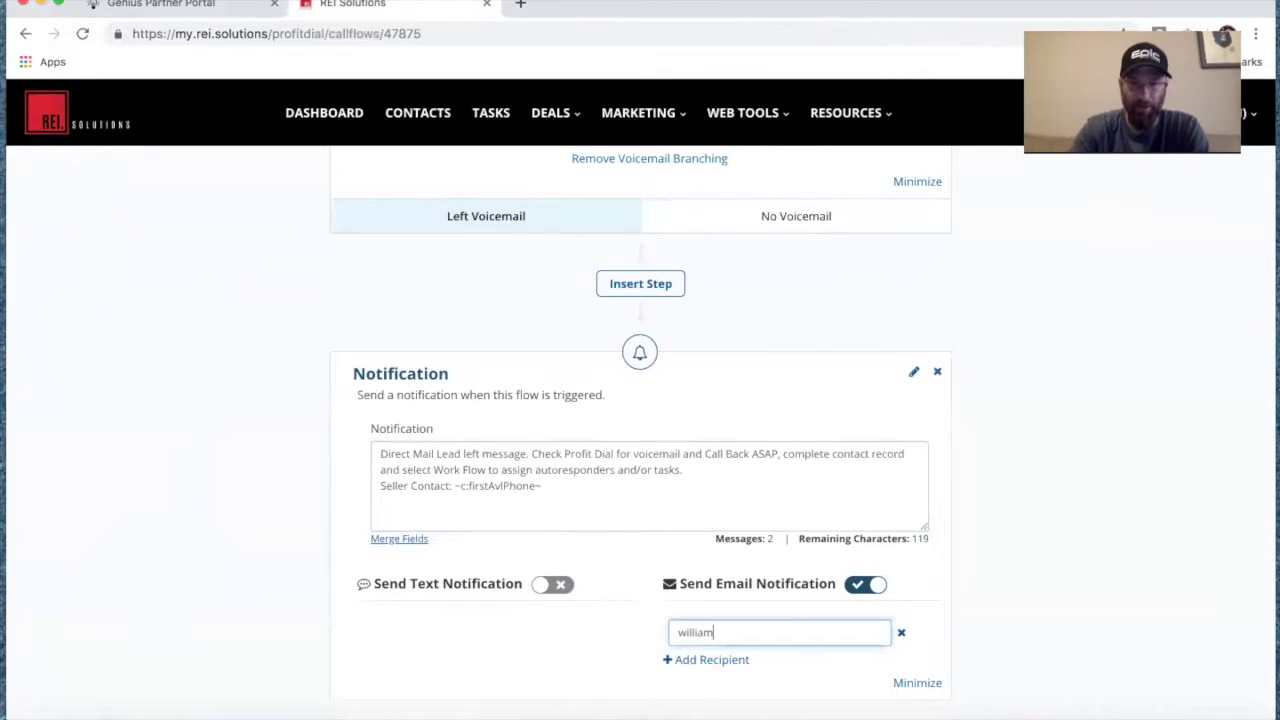
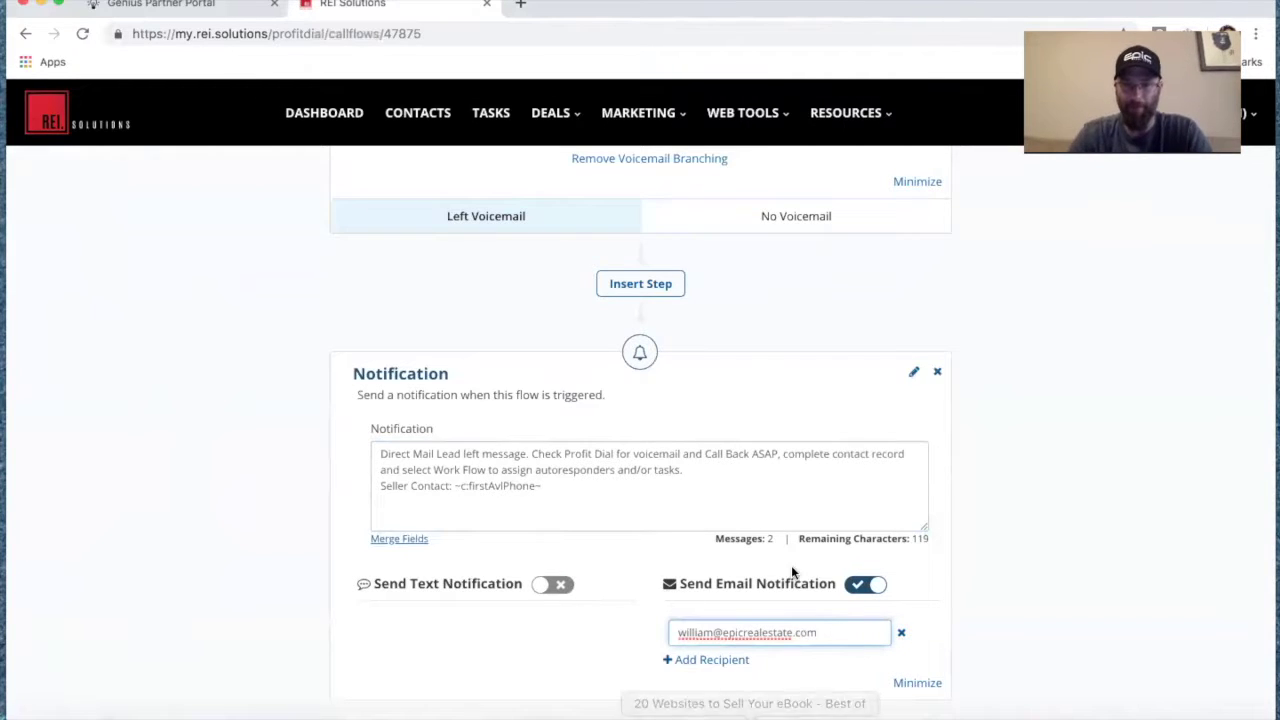
pyautogui.scroll(-2, 749, 677)
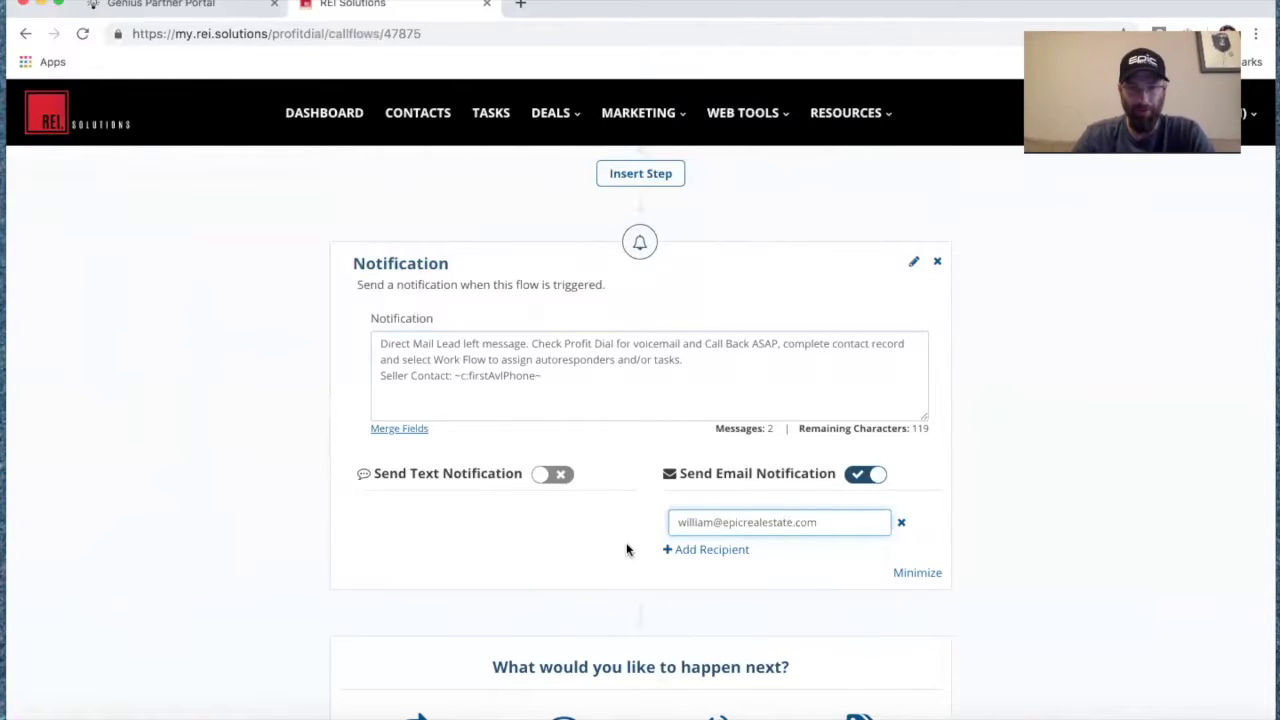
pyautogui.scroll(-3, 627, 549)
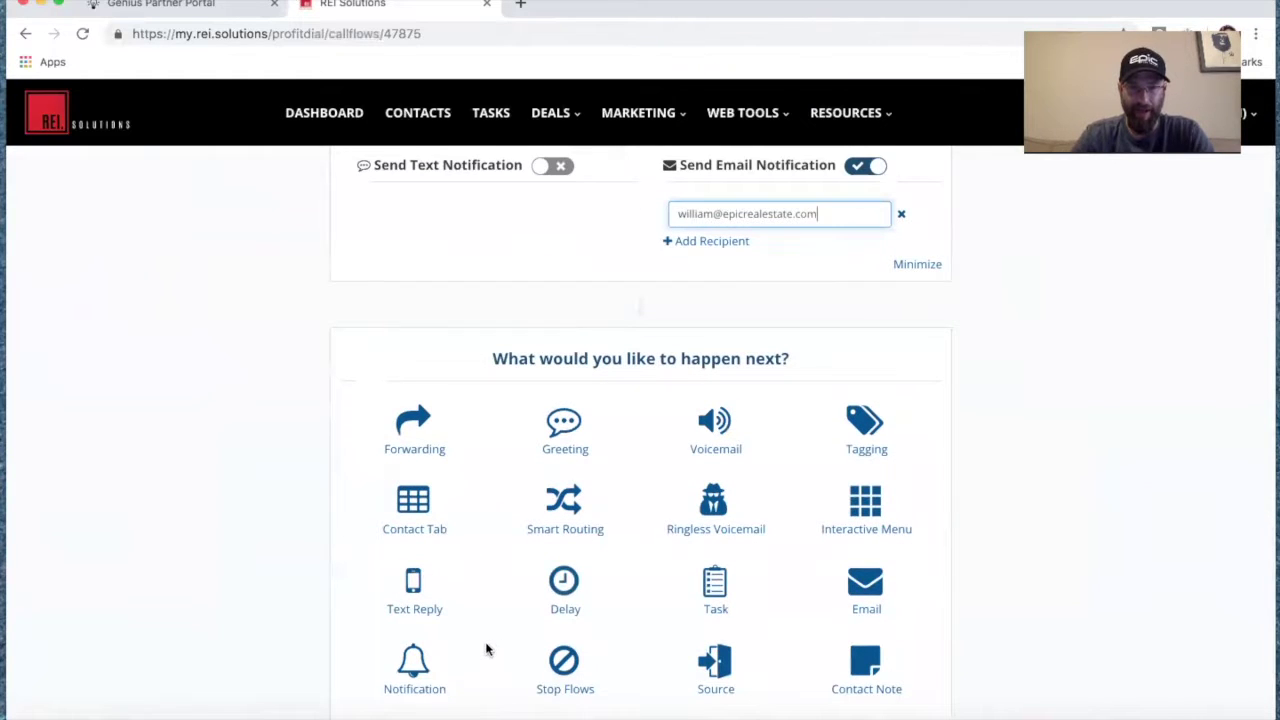
# Add a Task step whose Details hold the Task paragraph pasted from the Pages script.
pyautogui.click(711, 586)
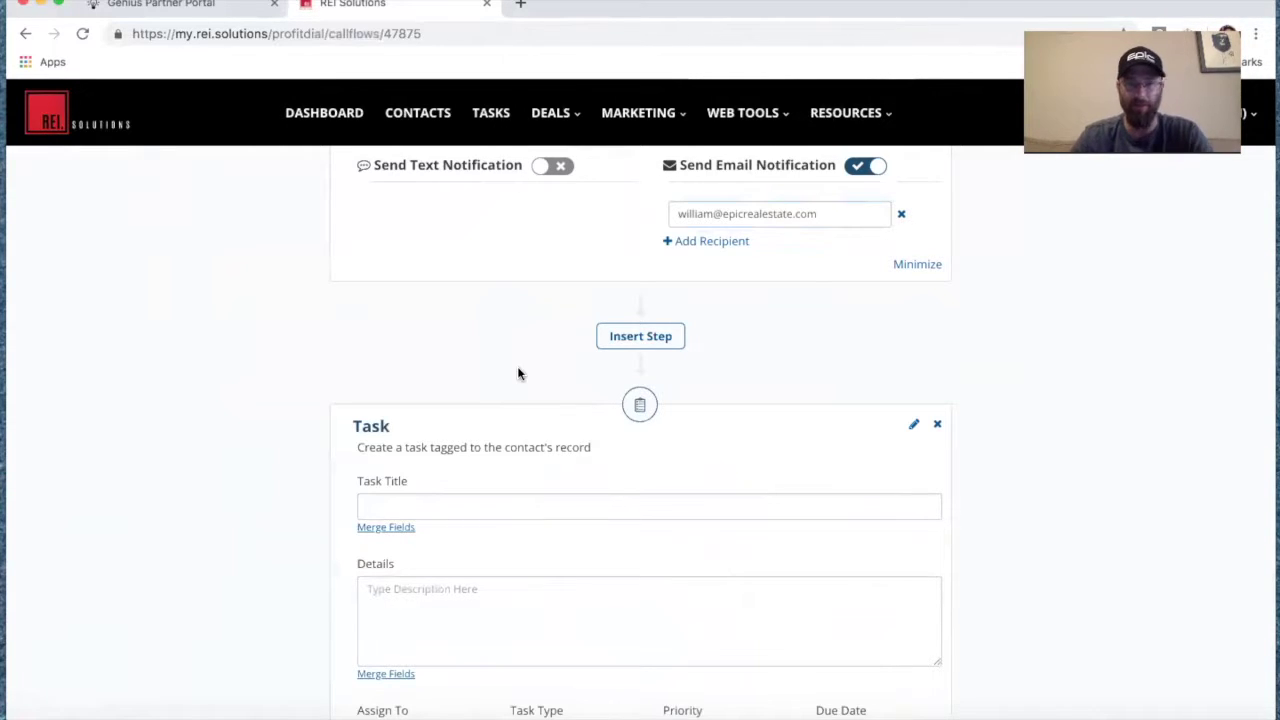
pyautogui.scroll(-3, 517, 372)
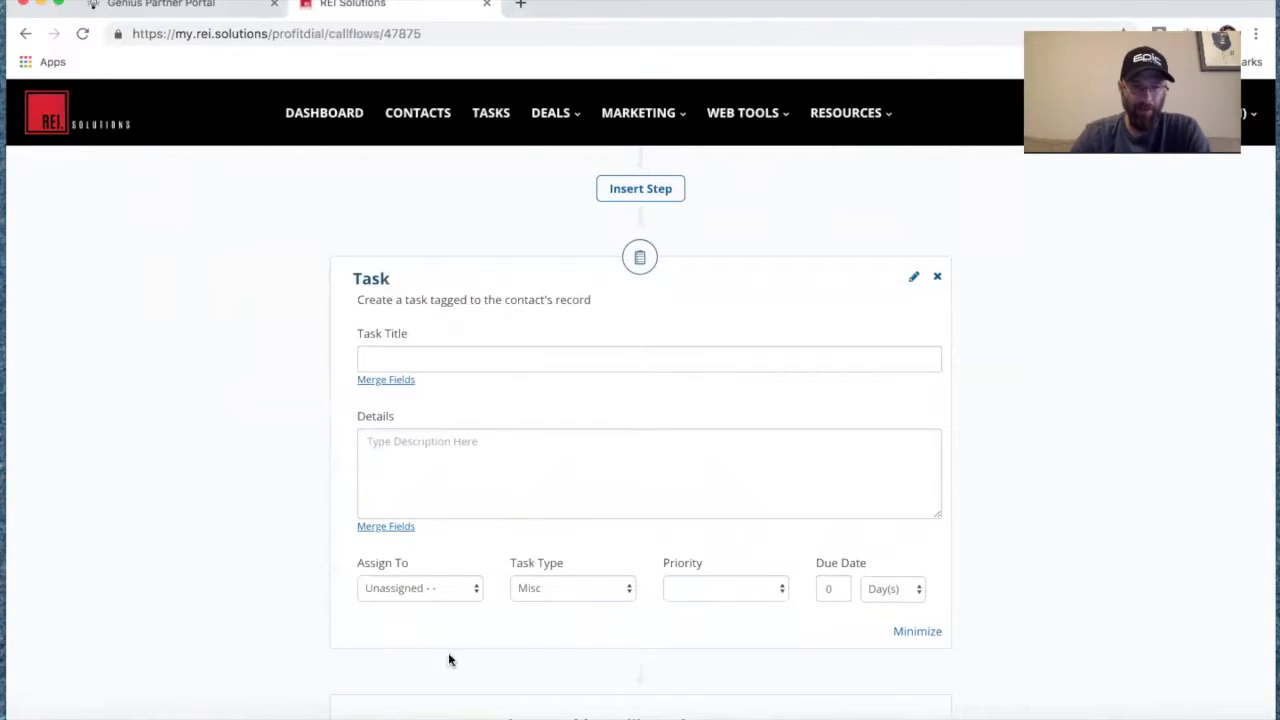
pyautogui.click(320, 712)
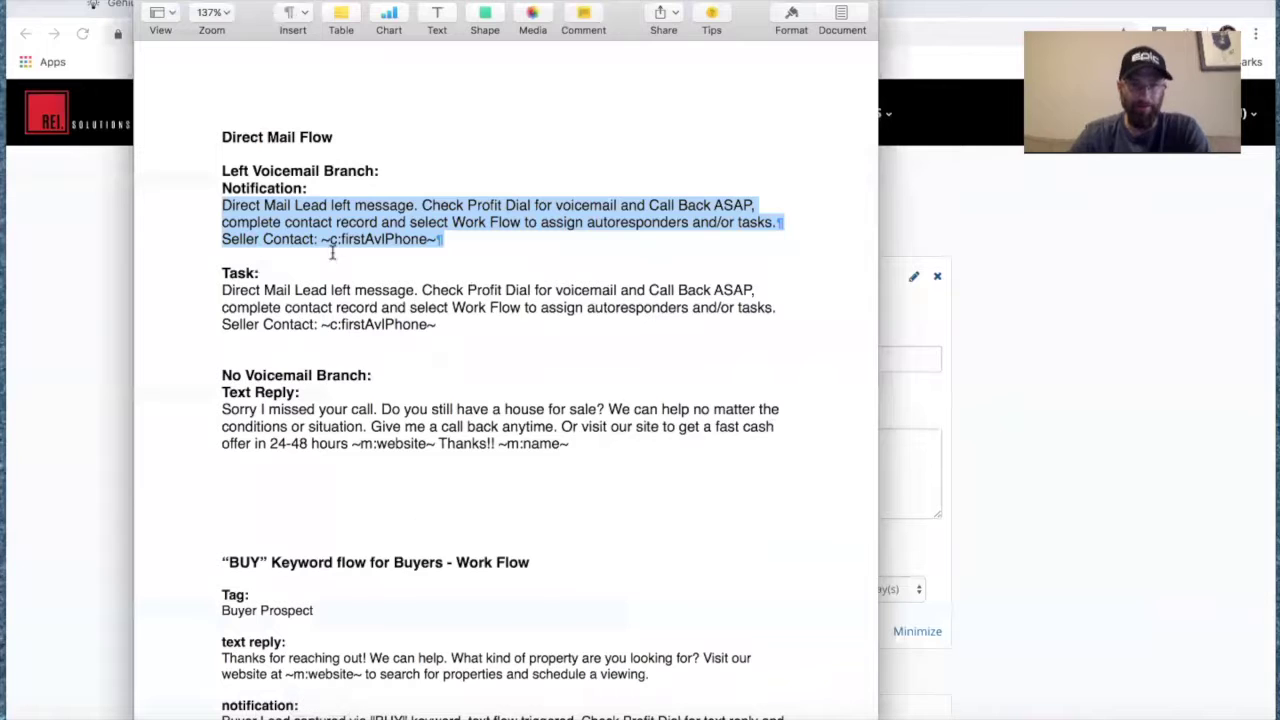
pyautogui.moveTo(222, 290); pyautogui.dragTo(434, 325)
pyautogui.press('super+c')
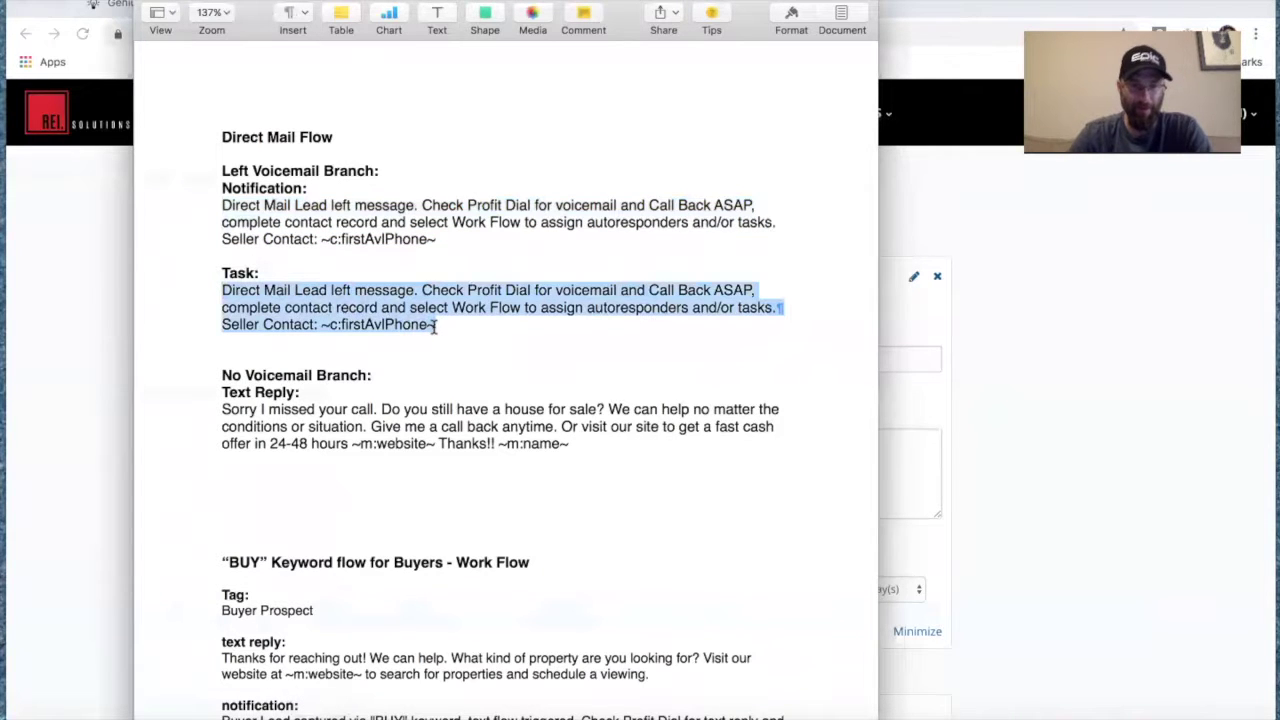
pyautogui.click(160, 2)
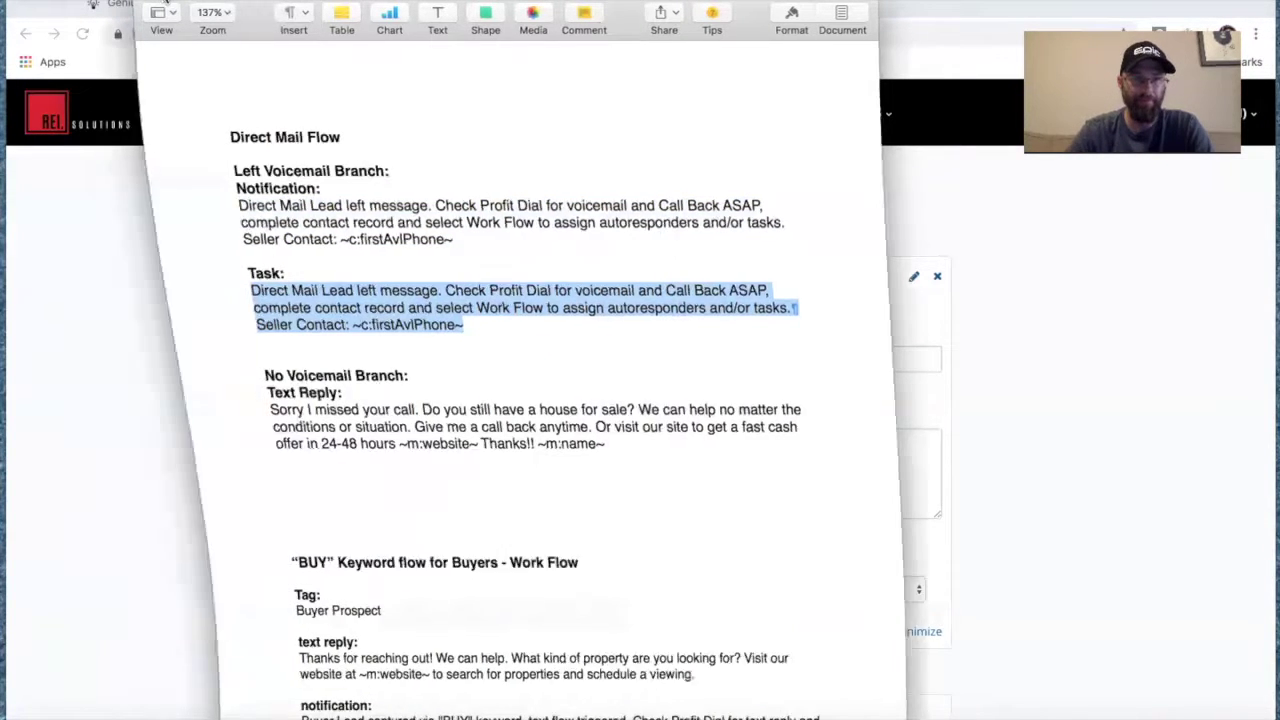
pyautogui.click(389, 440)
pyautogui.press('super+v')
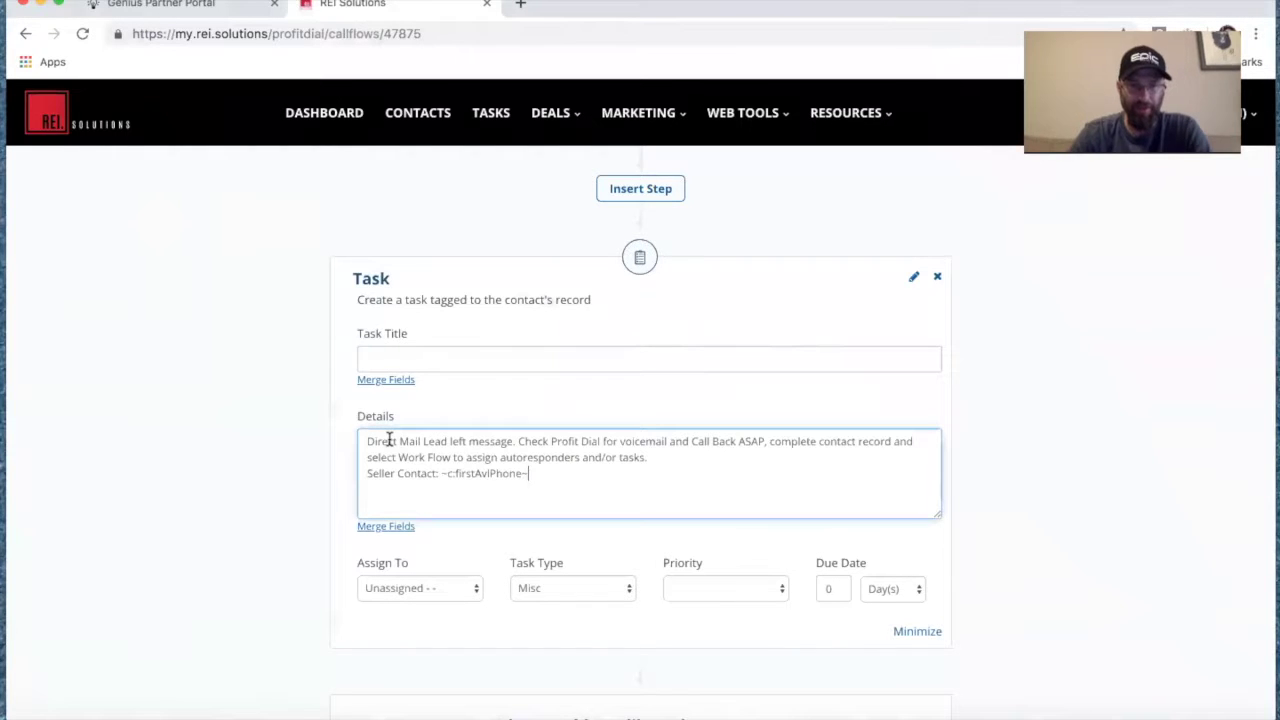
# Title the task 'Call Back Seller Lead' and assign it to Sales Associate.
pyautogui.click(447, 366)
pyautogui.write('c')
pyautogui.click(462, 396)
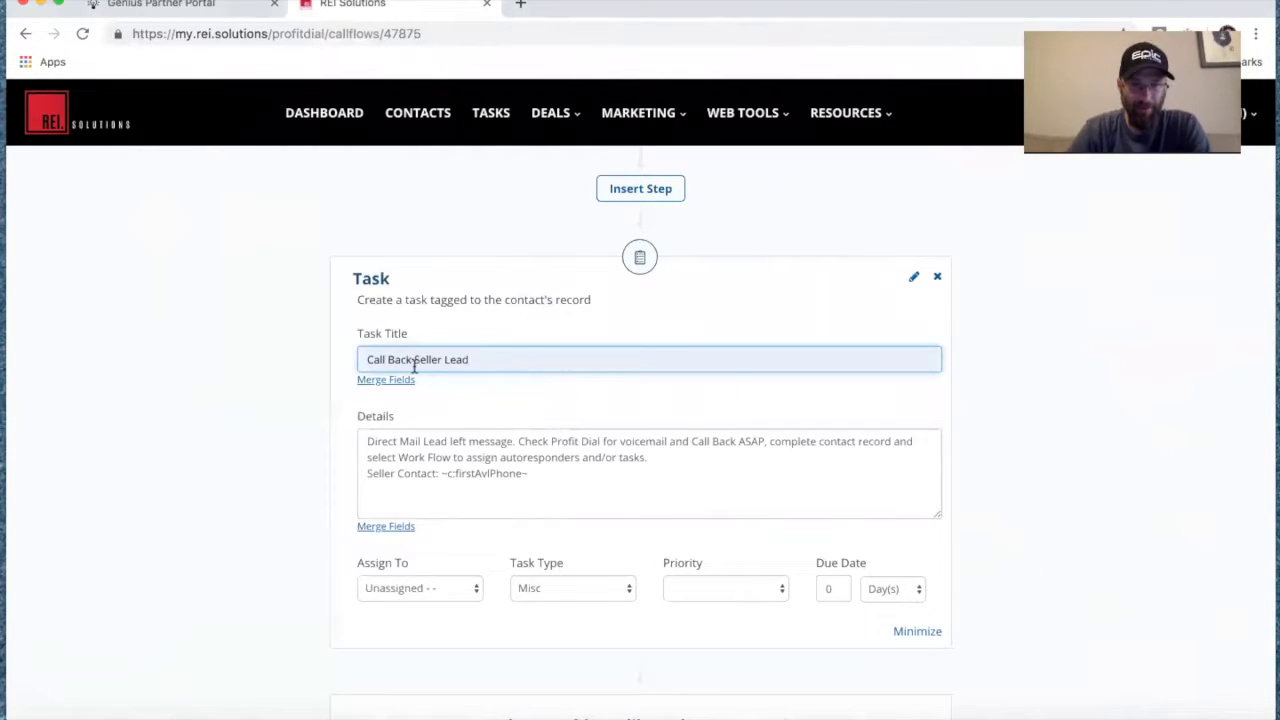
pyautogui.click(466, 590)
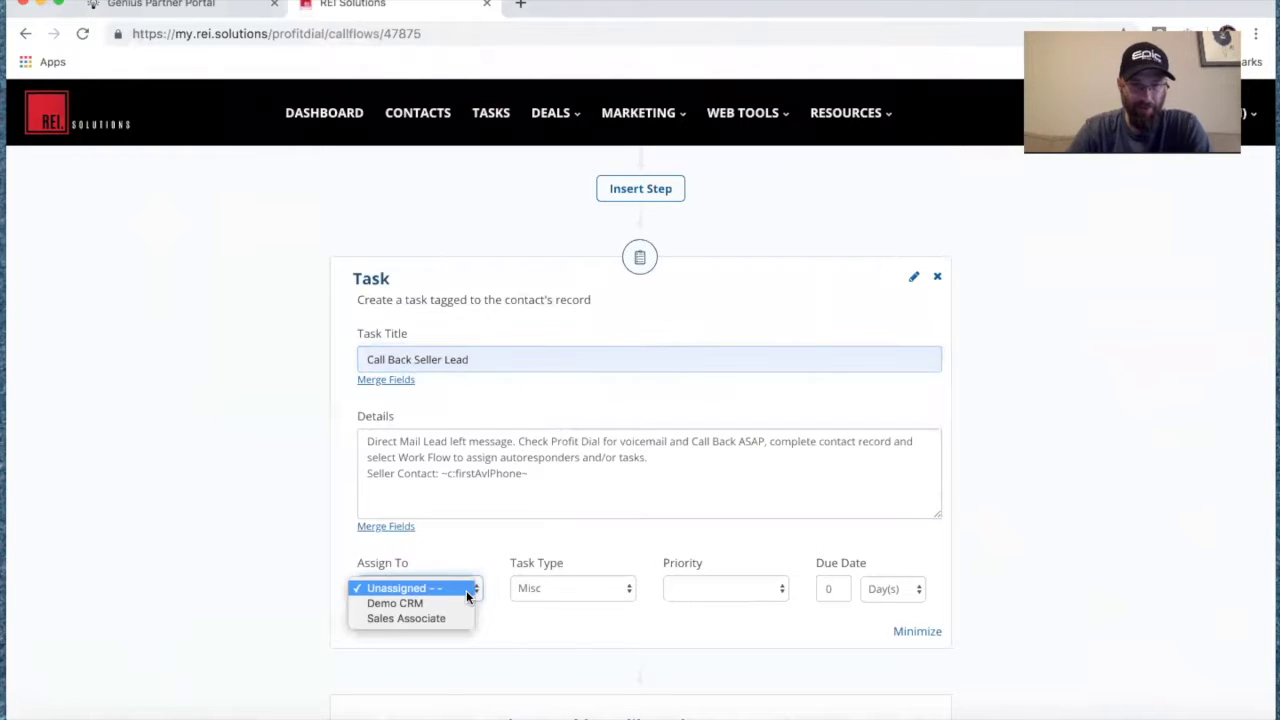
pyautogui.click(459, 619)
# Make the task a Phone Call with High priority.
pyautogui.click(568, 587)
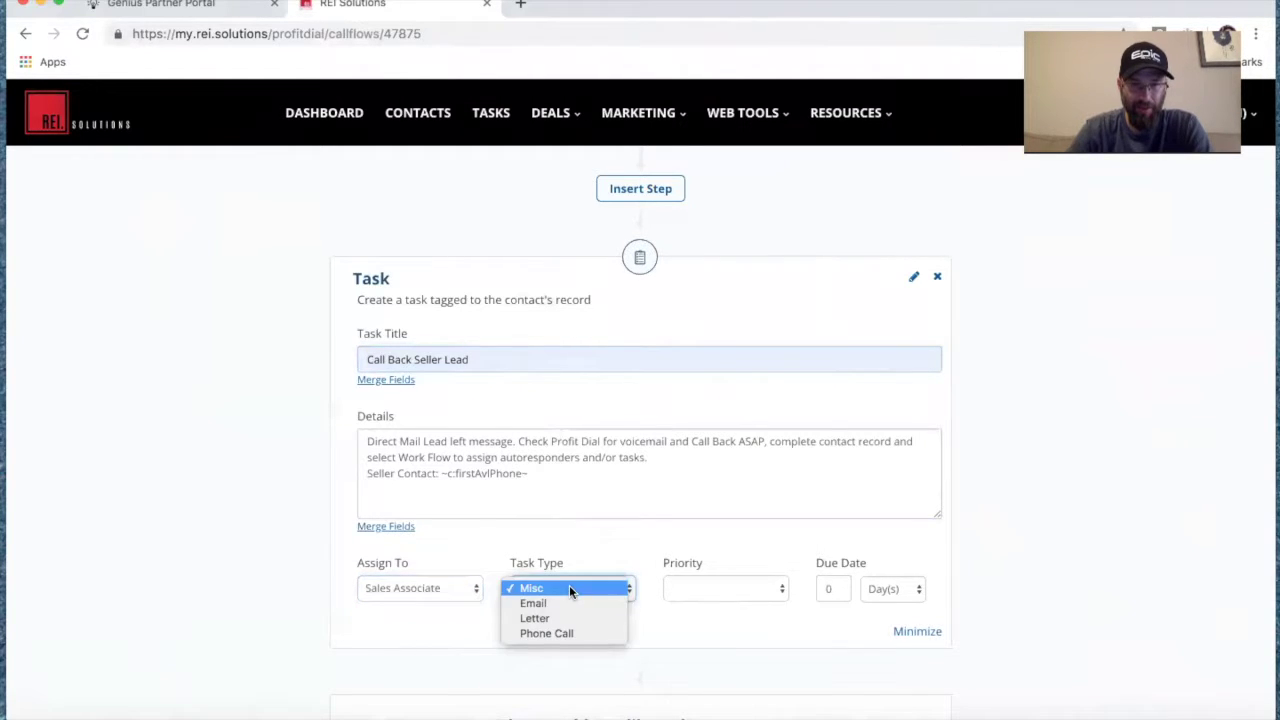
pyautogui.click(567, 633)
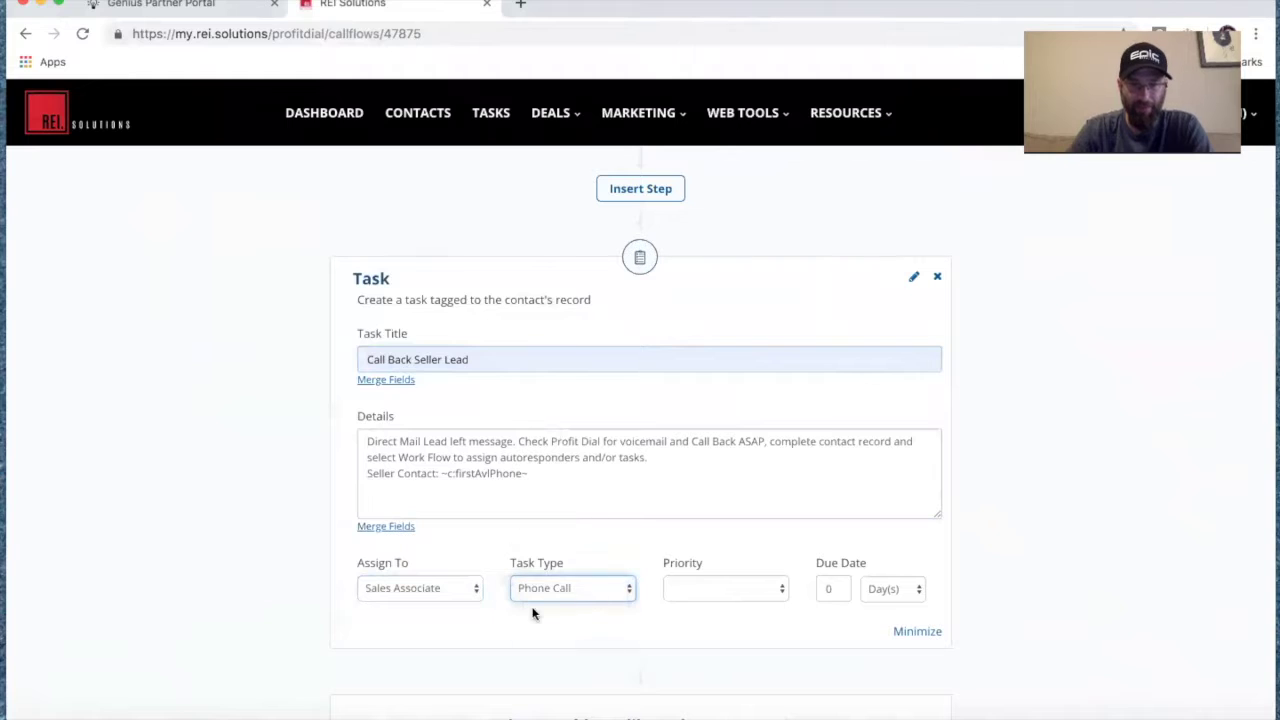
pyautogui.click(677, 588)
pyautogui.click(699, 642)
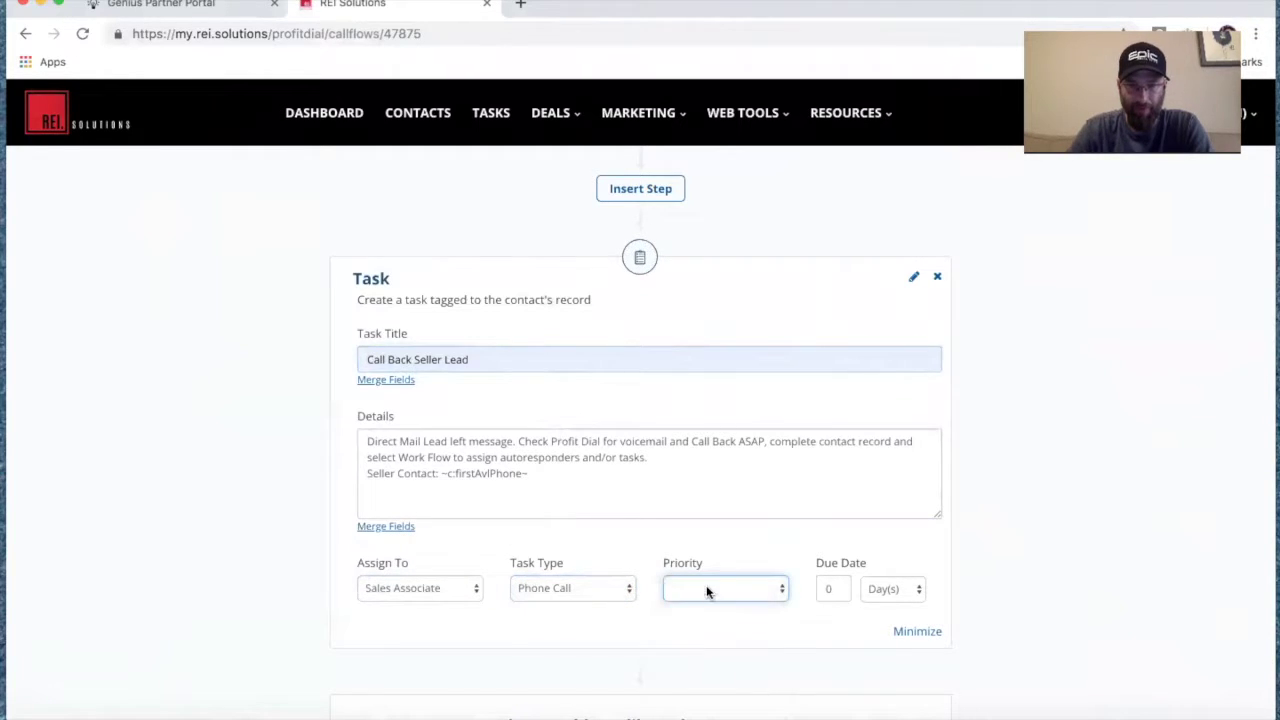
pyautogui.click(706, 590)
pyautogui.click(699, 634)
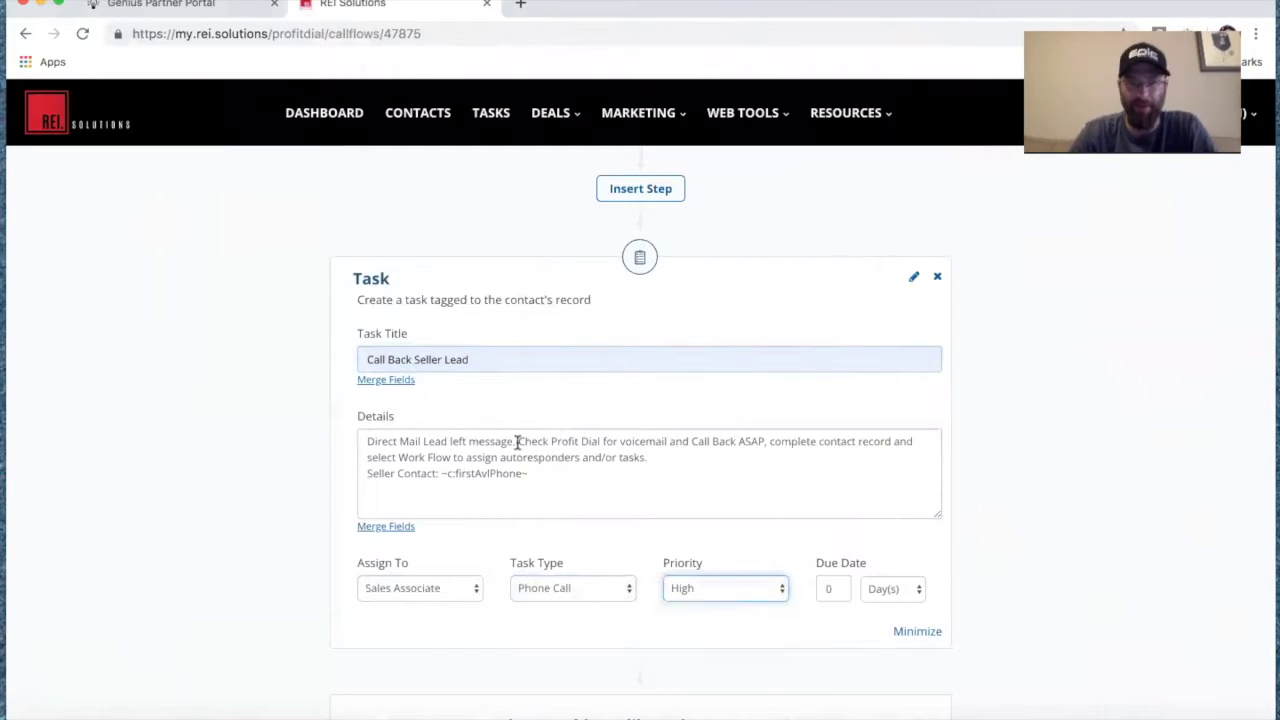
pyautogui.scroll(5, 515, 441)
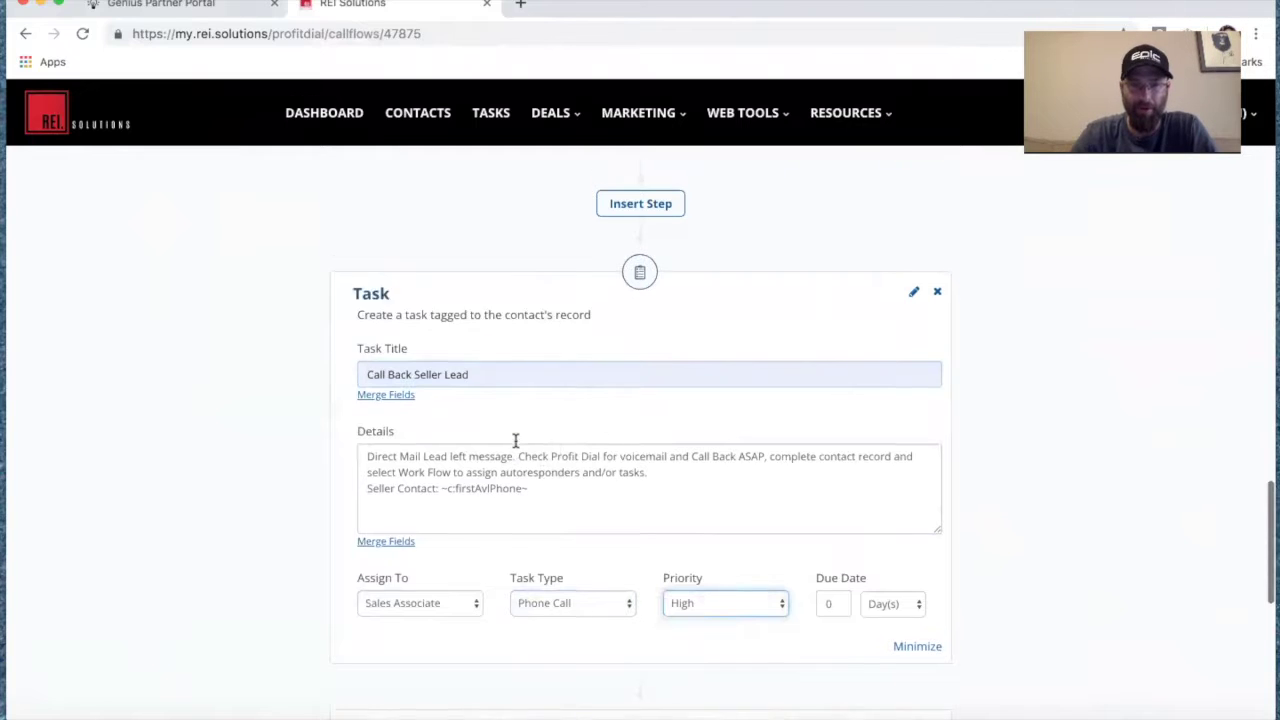
pyautogui.scroll(3, 515, 440)
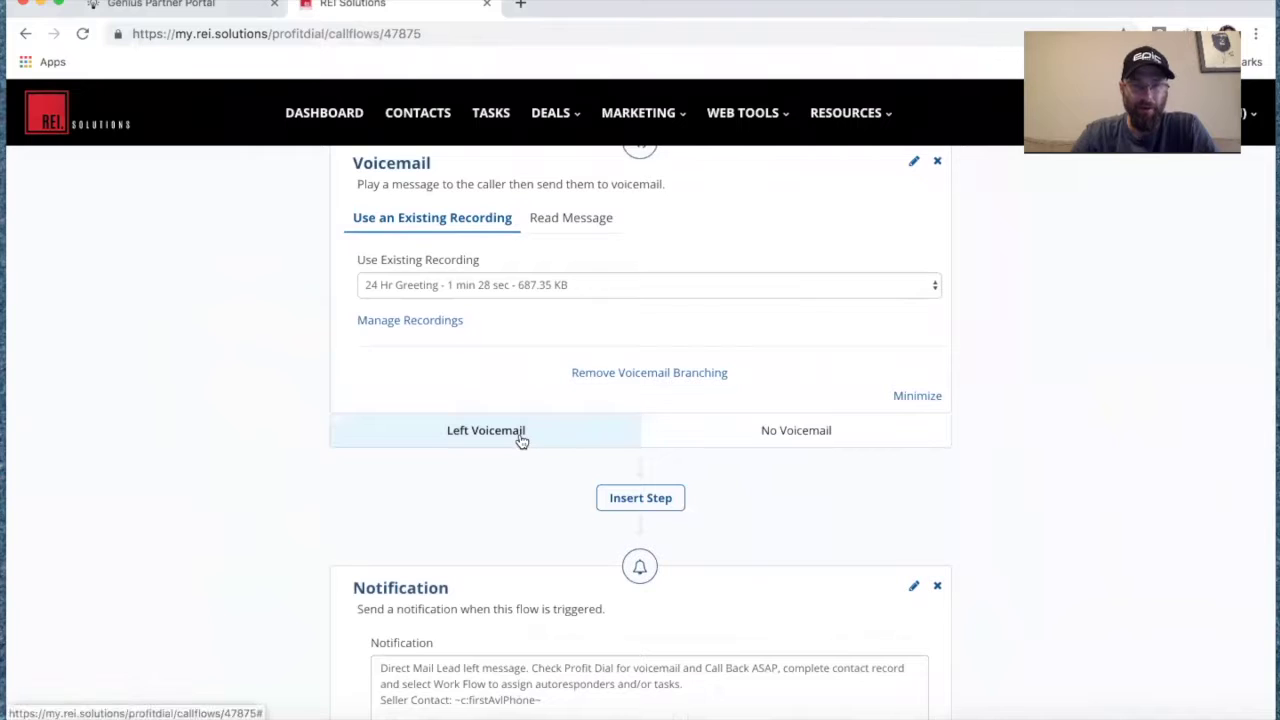
# Open the No Voicemail tab under the voicemail branching.
pyautogui.scroll(-1, 517, 442)
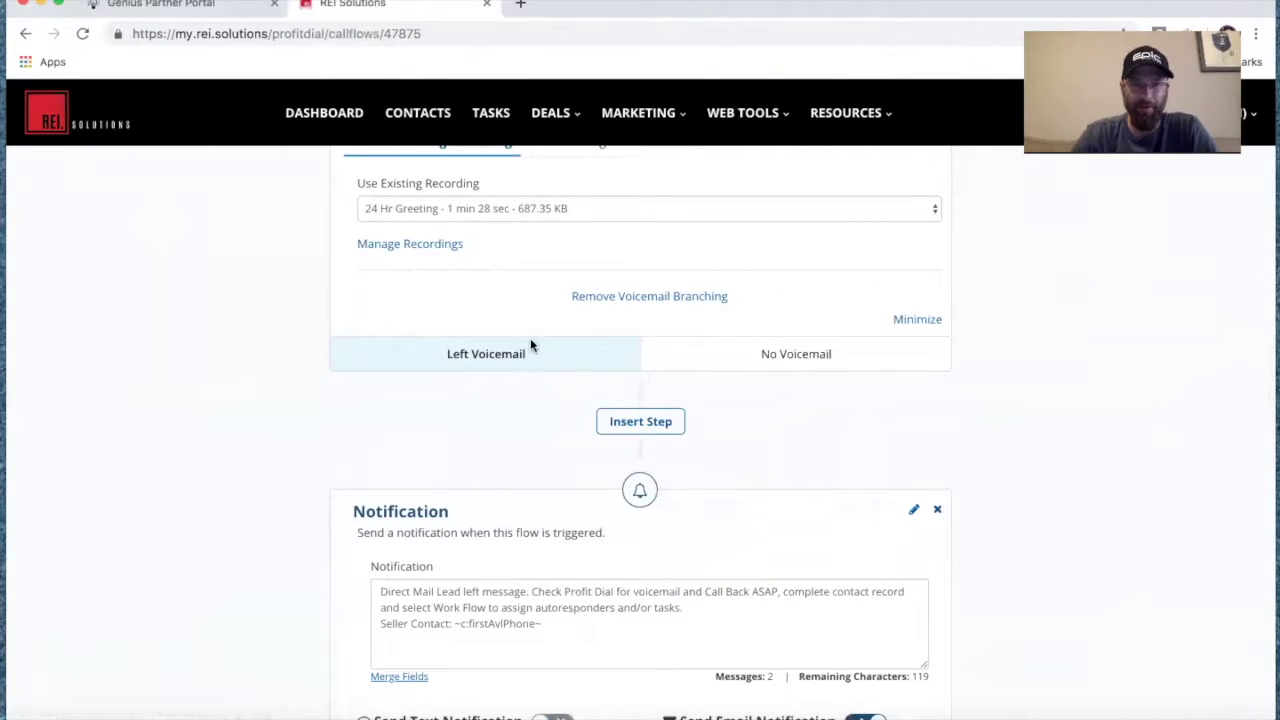
pyautogui.scroll(-3, 569, 423)
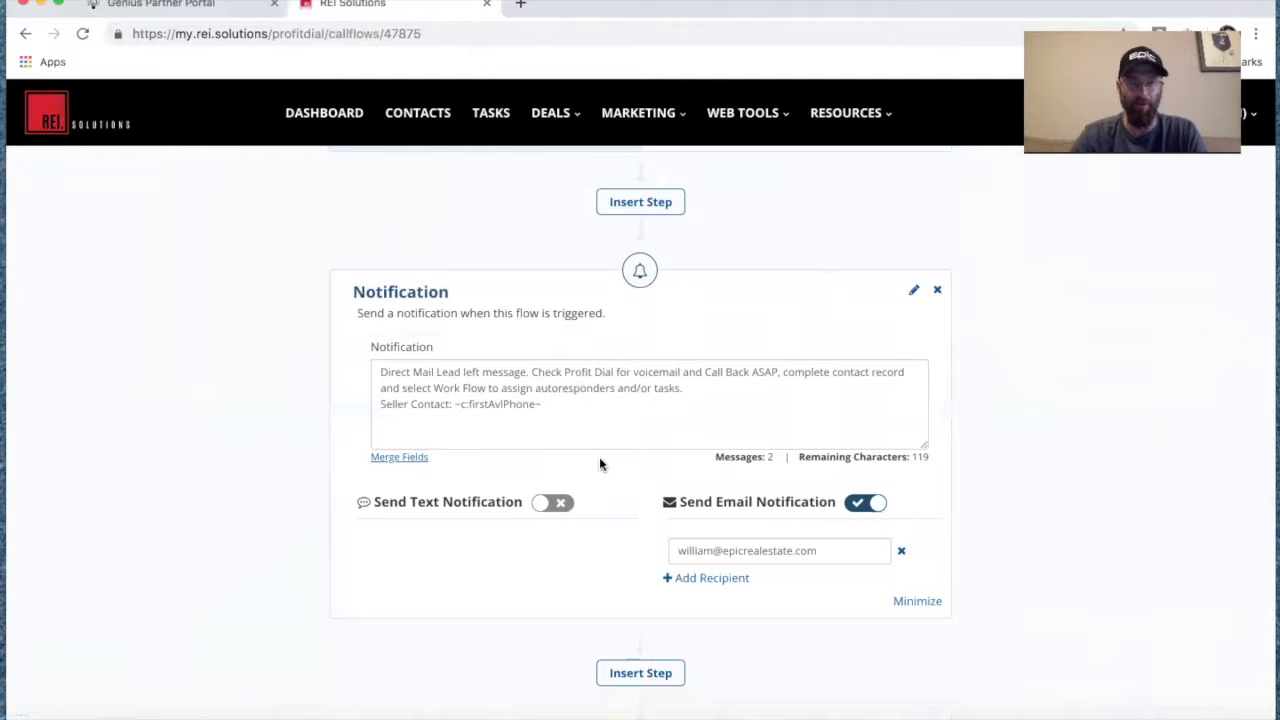
pyautogui.scroll(3, 600, 463)
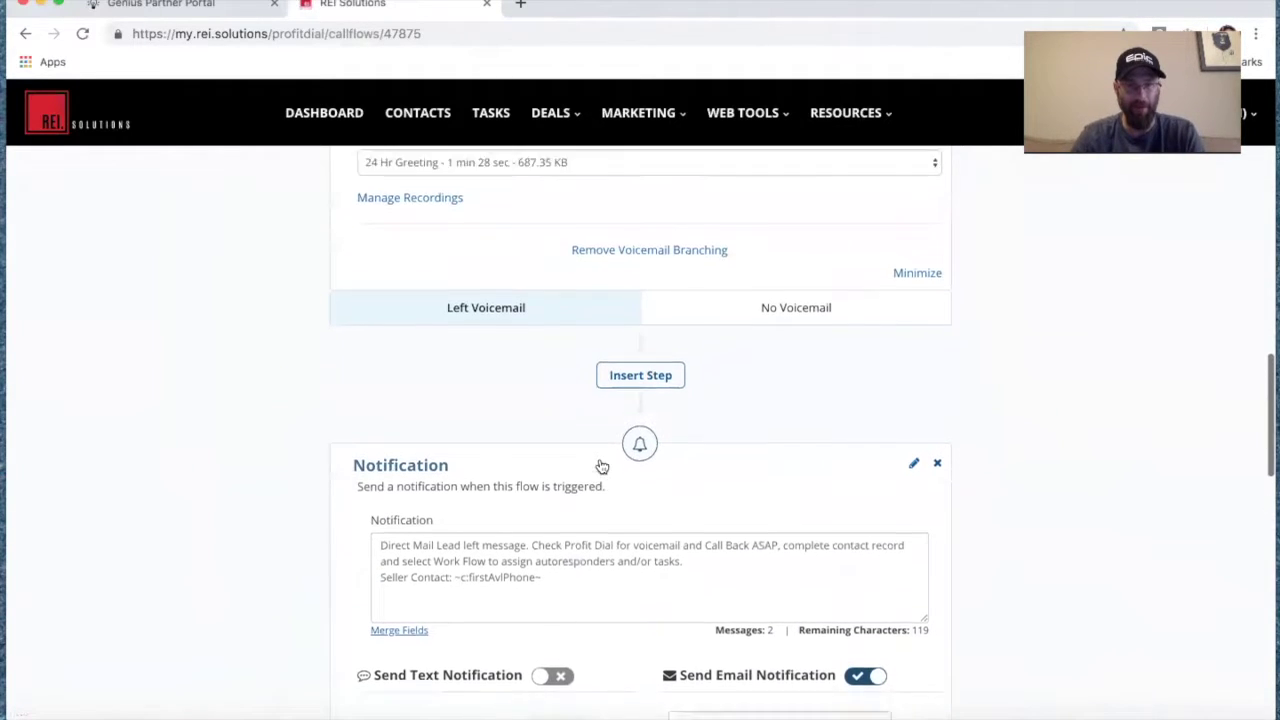
pyautogui.click(786, 340)
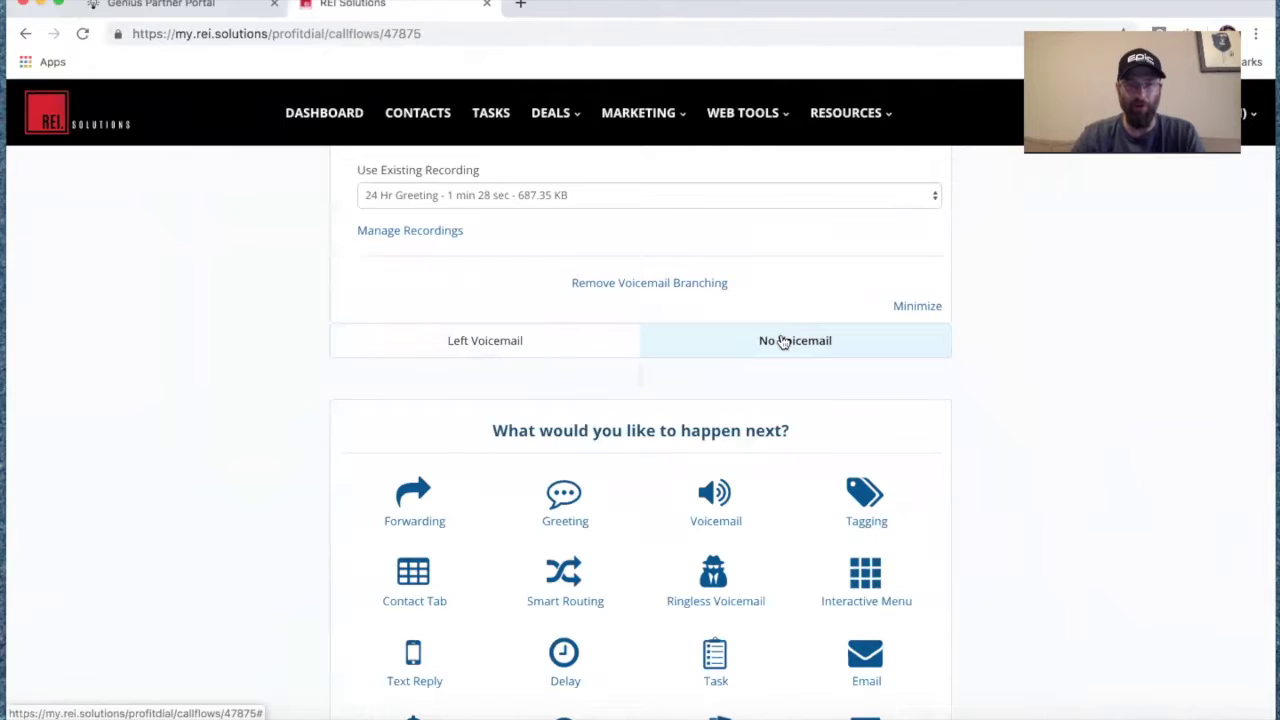
# Add a Tagging step on No Voicemail applying the No Lead Left Behind tag.
pyautogui.scroll(-1, 932, 434)
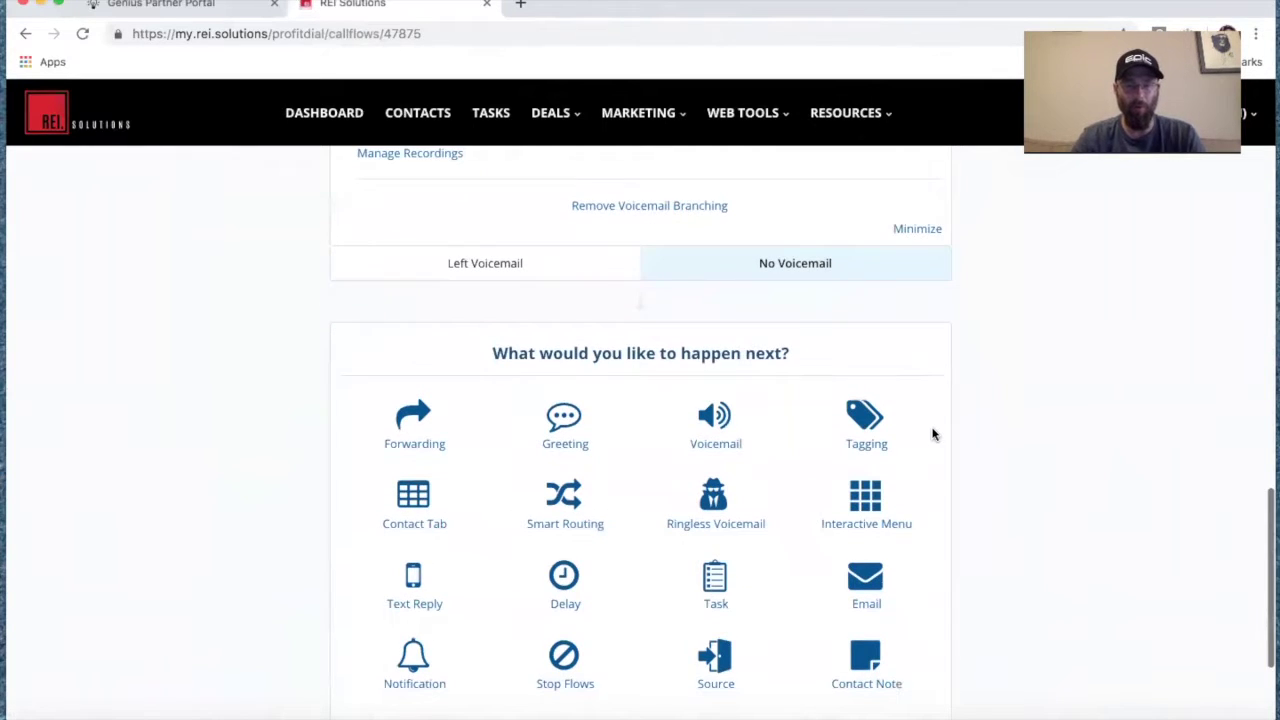
pyautogui.click(866, 425)
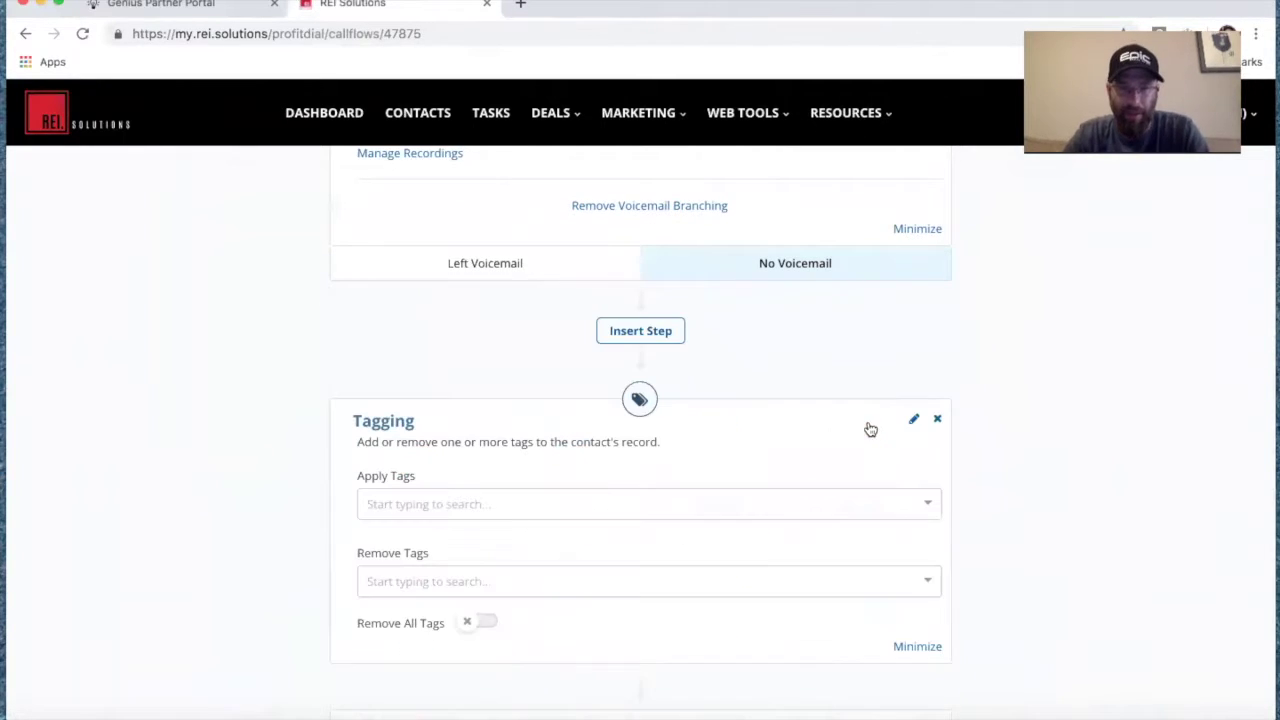
pyautogui.click(600, 503)
pyautogui.scroll(-10, 600, 612)
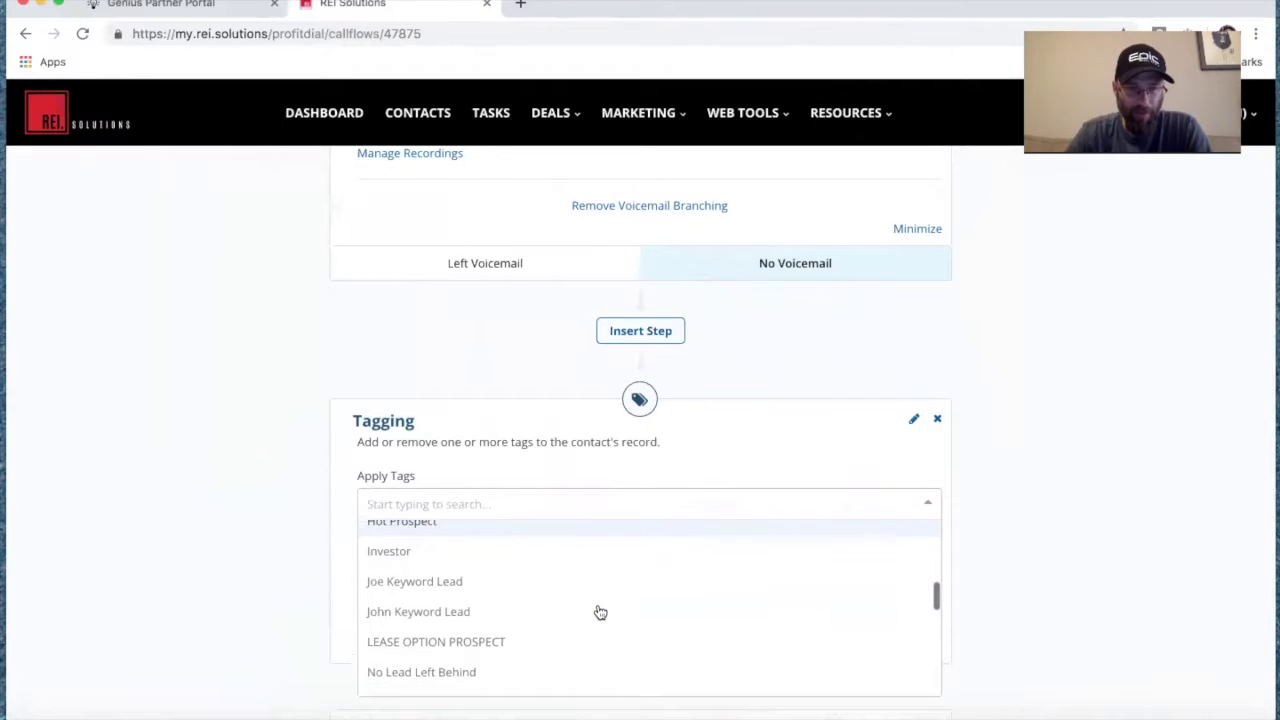
pyautogui.click(558, 616)
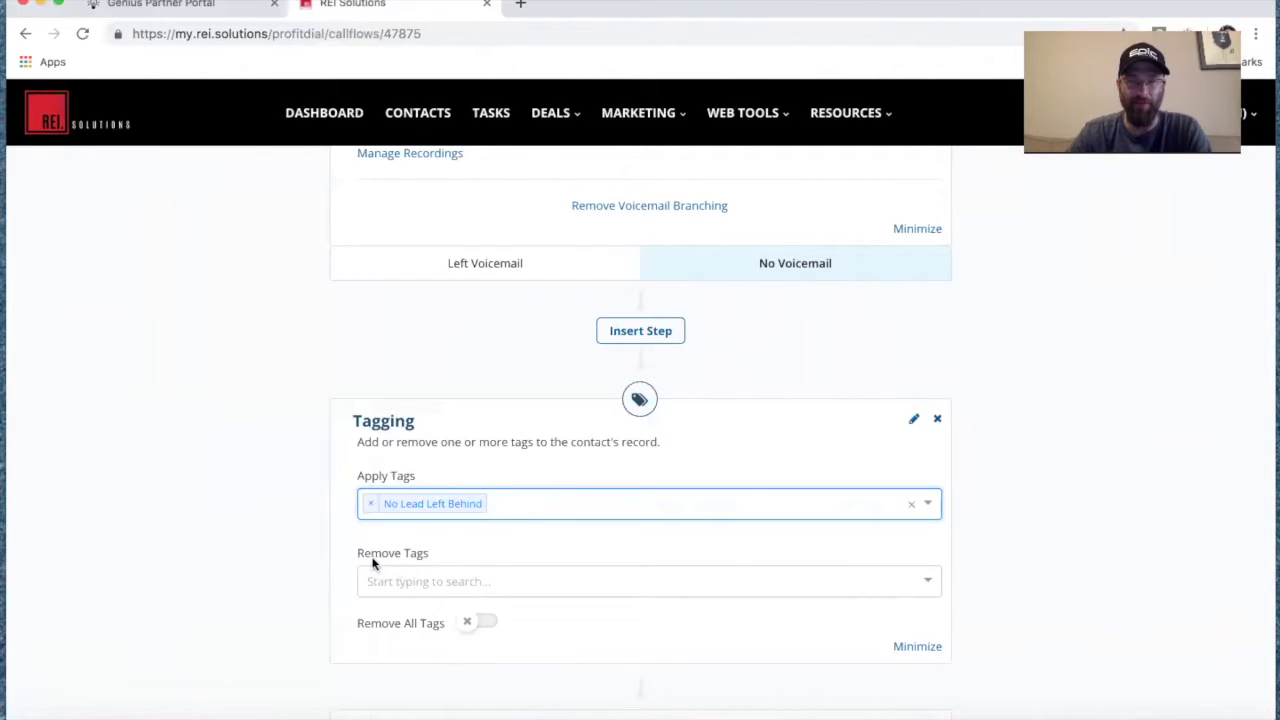
# Add a Delay step after the tag that waits 3 minutes.
pyautogui.scroll(3, 499, 527)
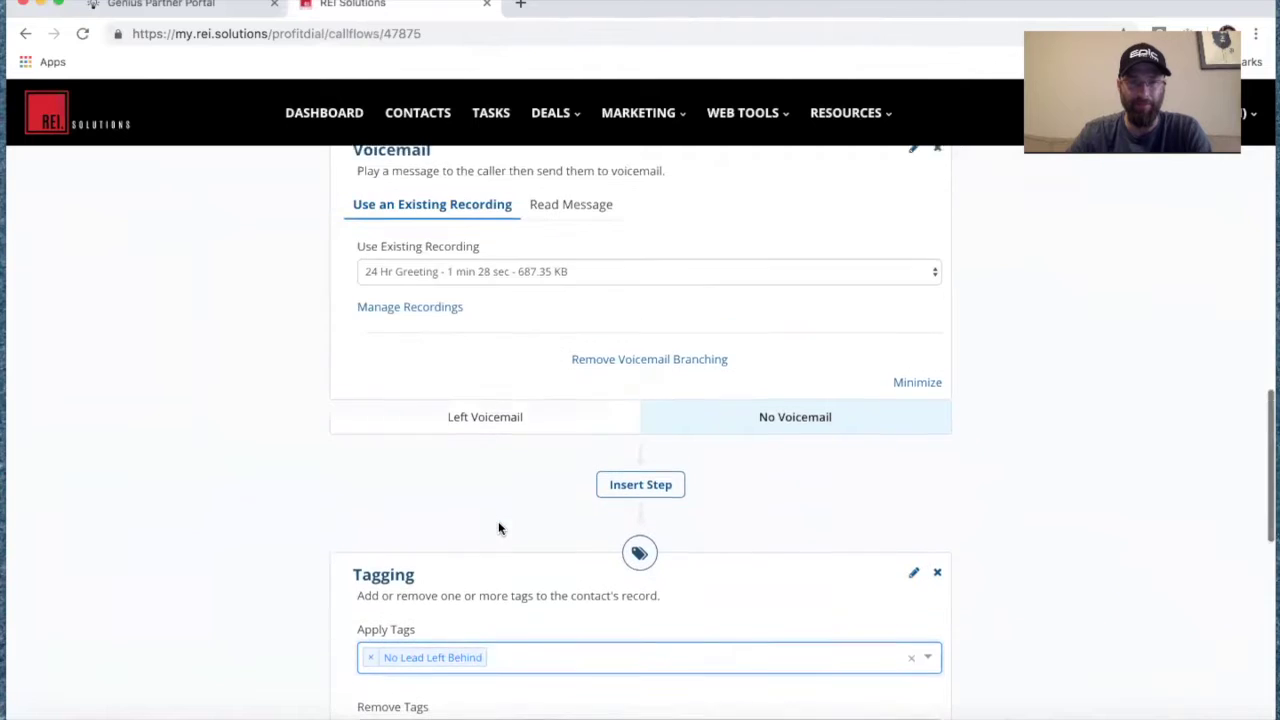
pyautogui.scroll(-1, 498, 527)
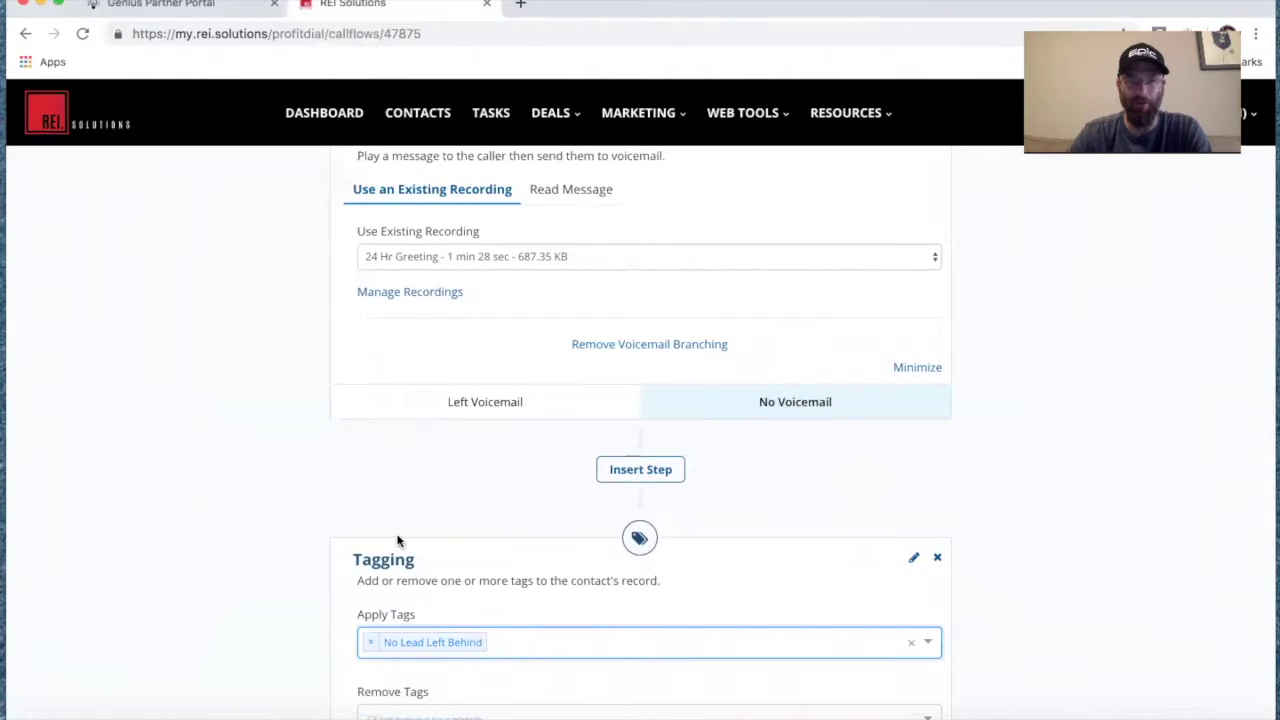
pyautogui.scroll(-5, 513, 545)
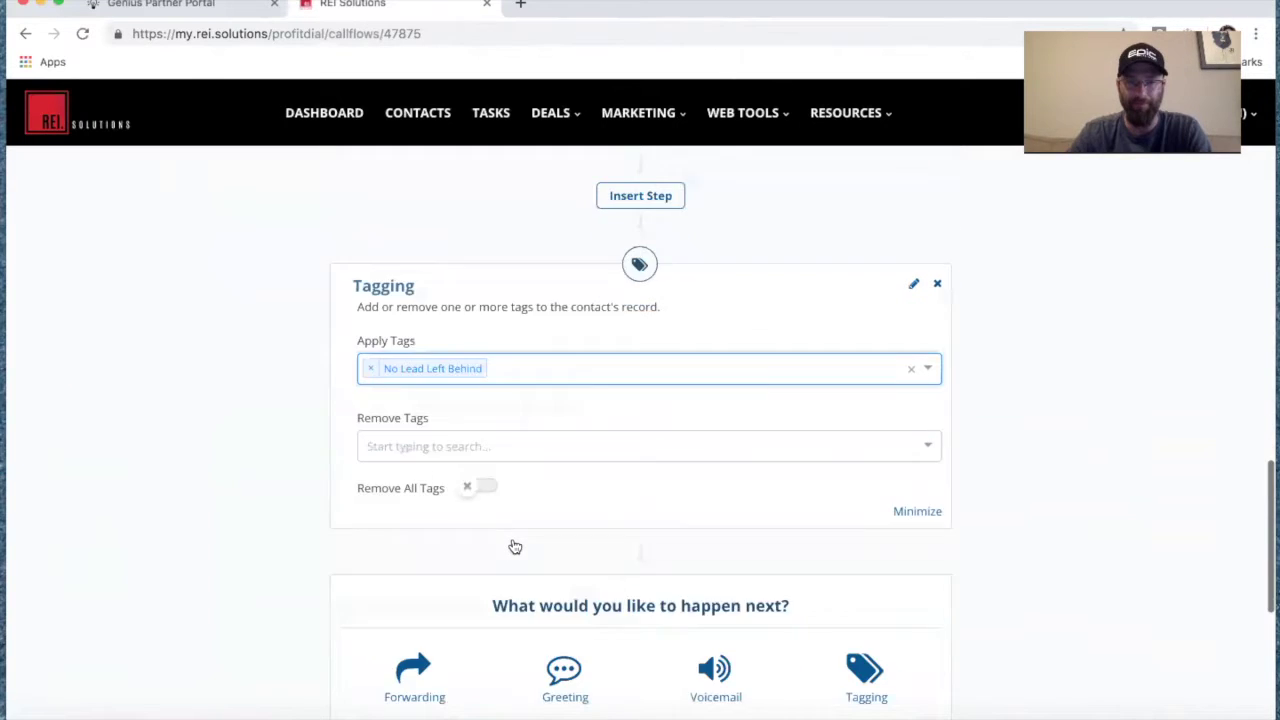
pyautogui.scroll(-1, 512, 545)
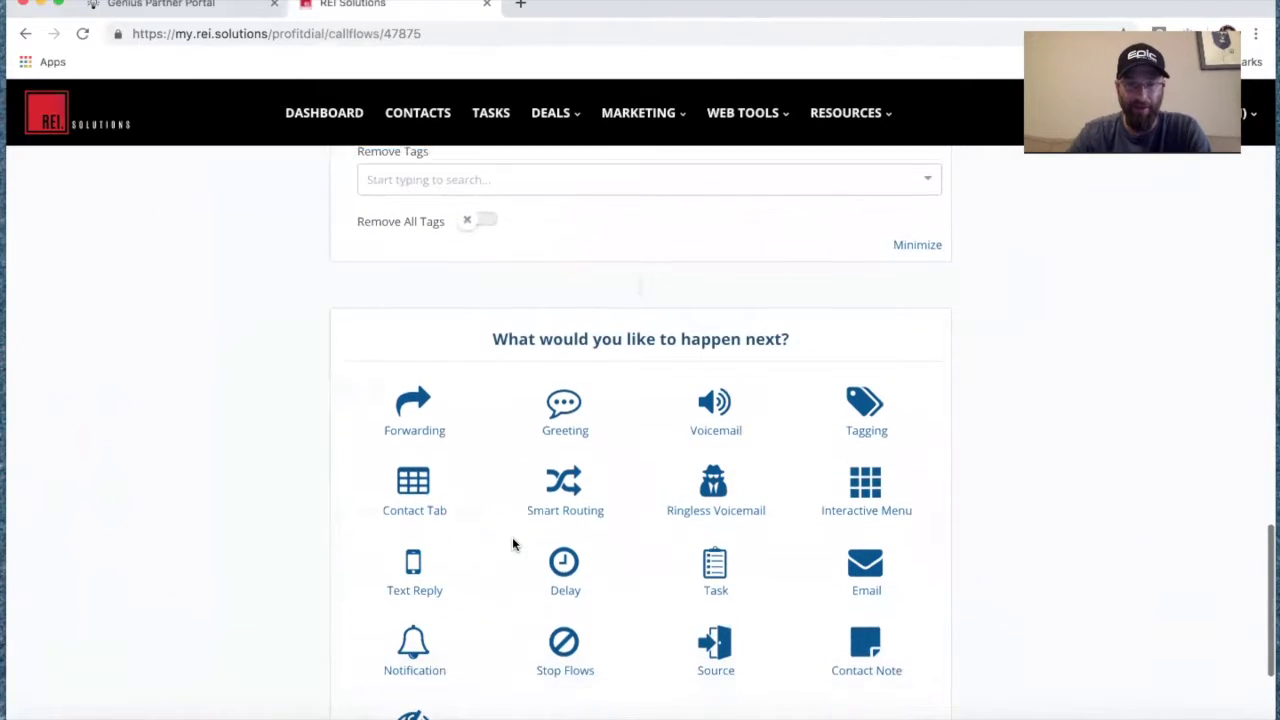
pyautogui.click(563, 556)
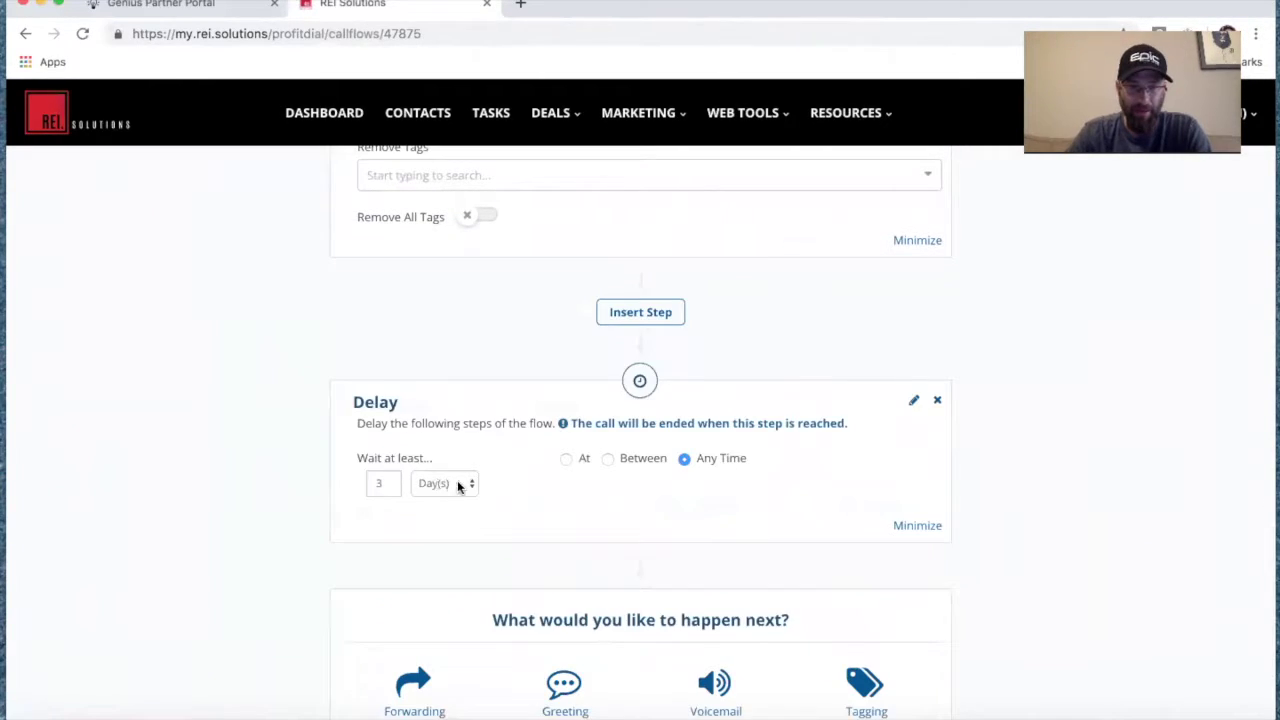
pyautogui.click(457, 483)
pyautogui.click(451, 457)
pyautogui.scroll(-2, 489, 565)
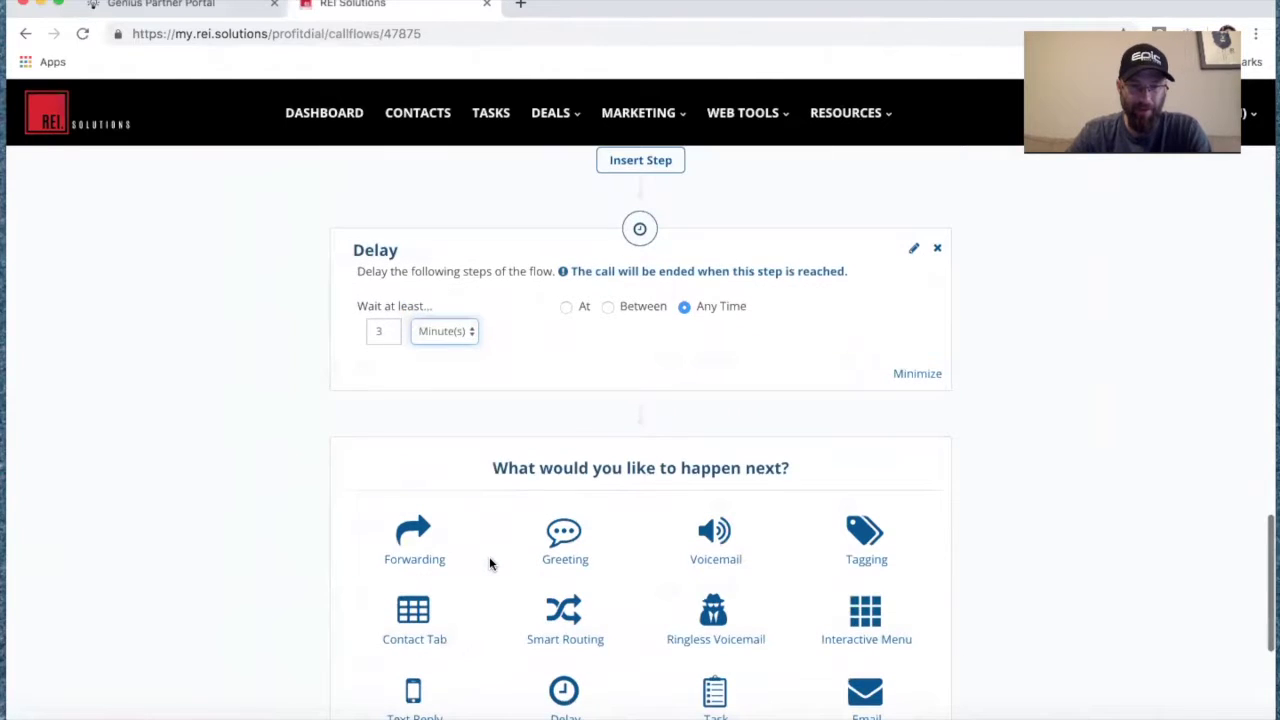
pyautogui.click(314, 714)
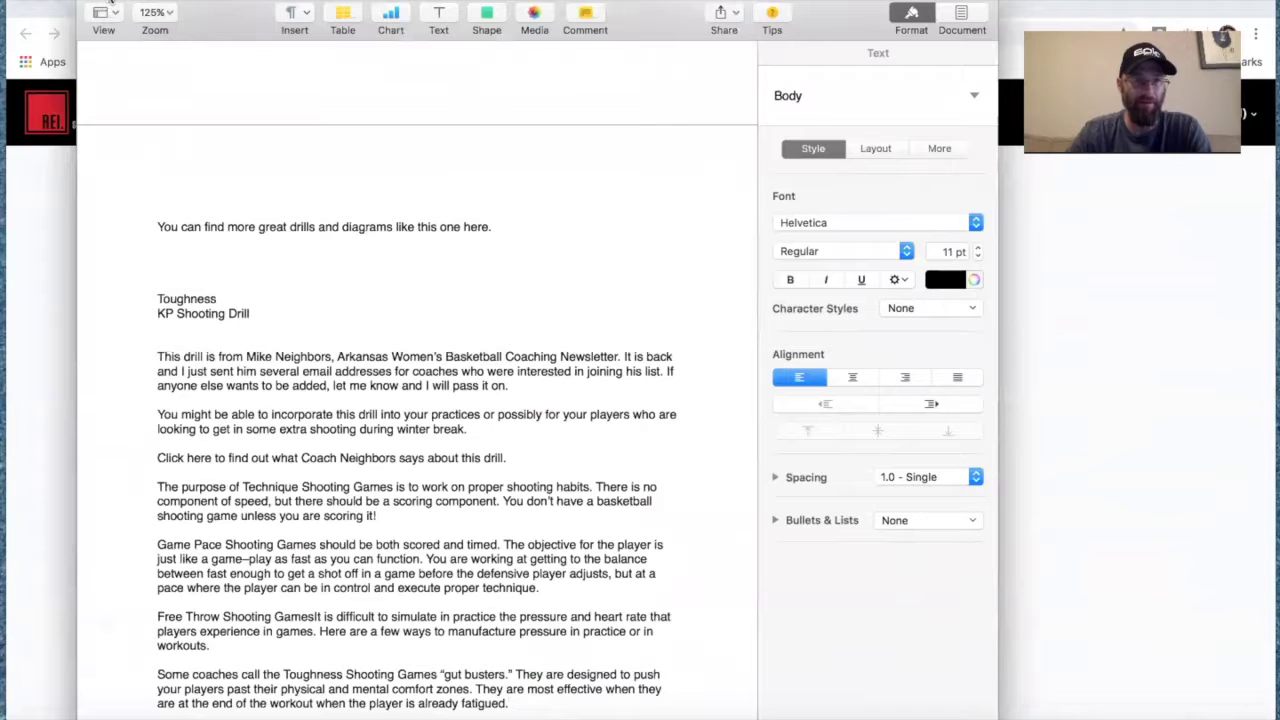
# Copy the No Voicemail text reply message from the Profit Dial Work Flows notes in Pages.
pyautogui.click(112, 3)
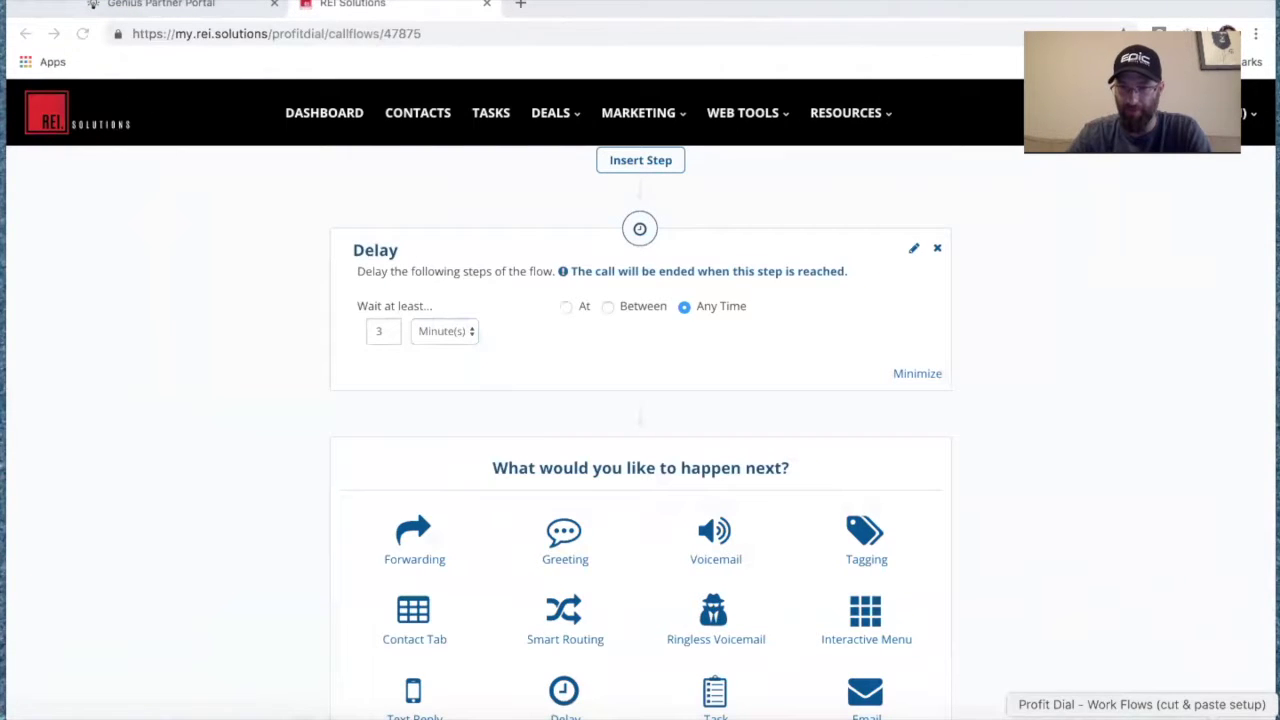
pyautogui.click(1142, 714)
pyautogui.moveTo(222, 409); pyautogui.dragTo(578, 444)
pyautogui.press('super+c')
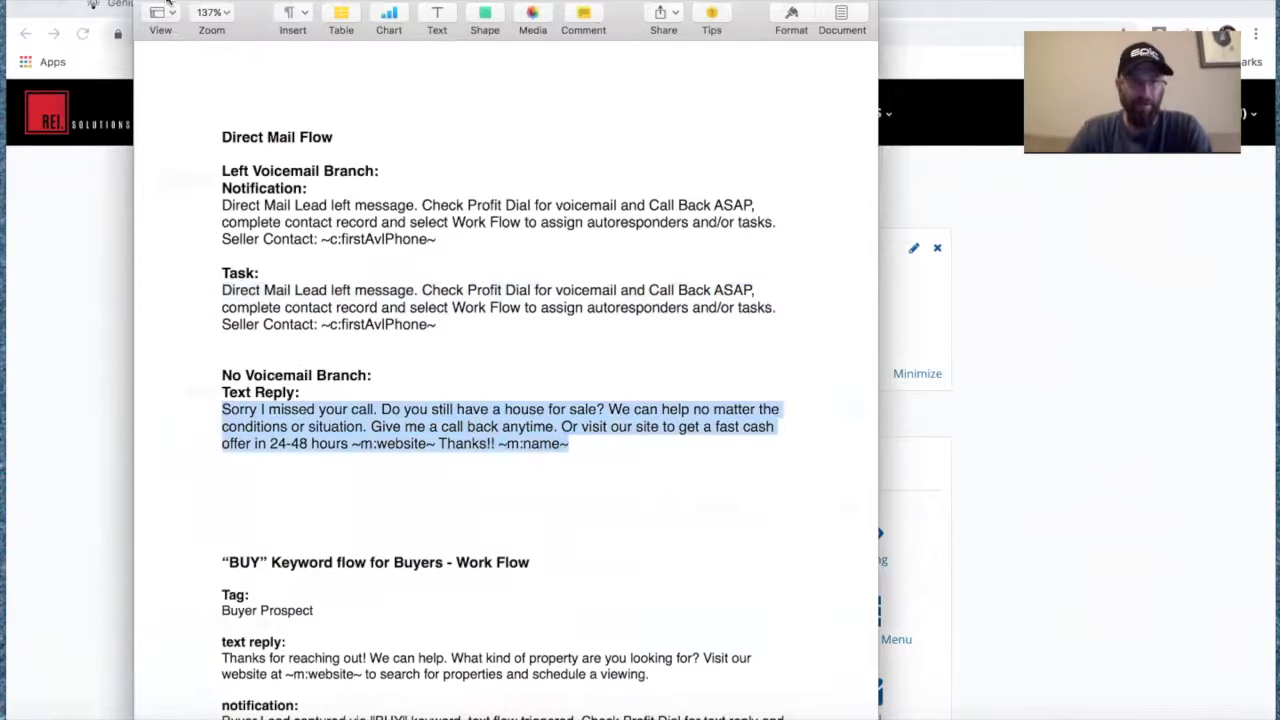
pyautogui.press('super+Tab')
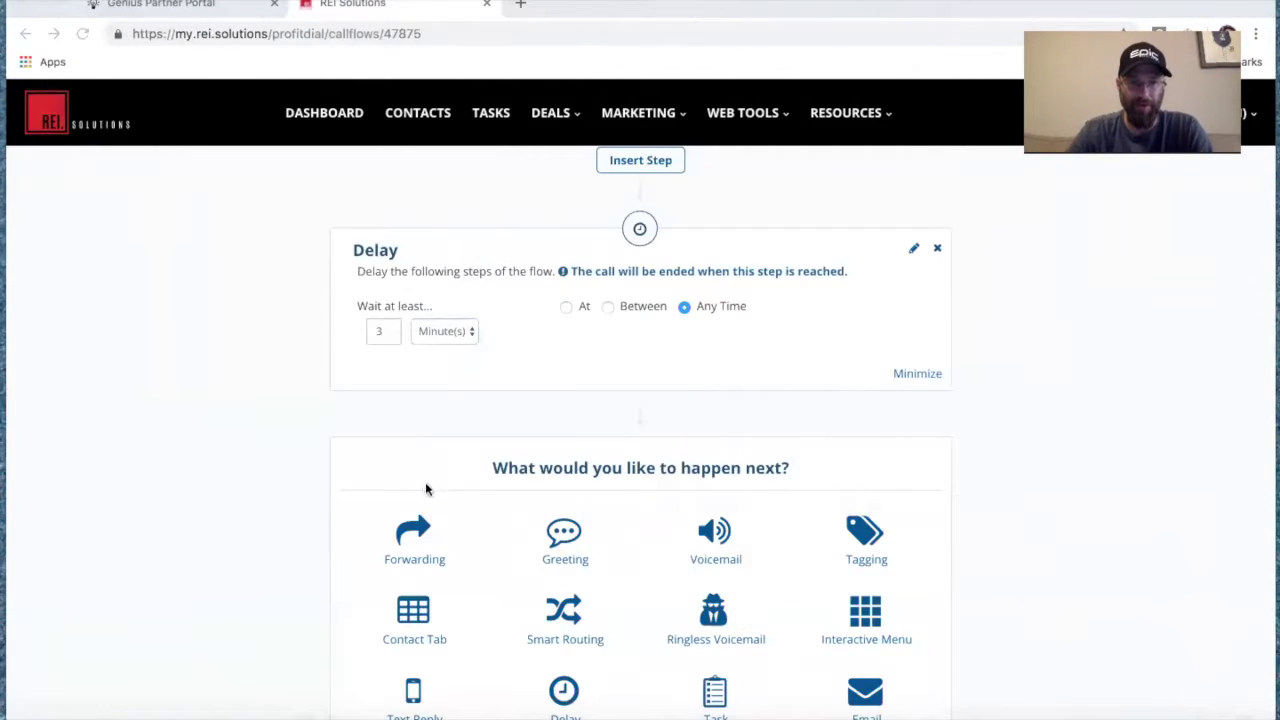
pyautogui.scroll(-1, 549, 545)
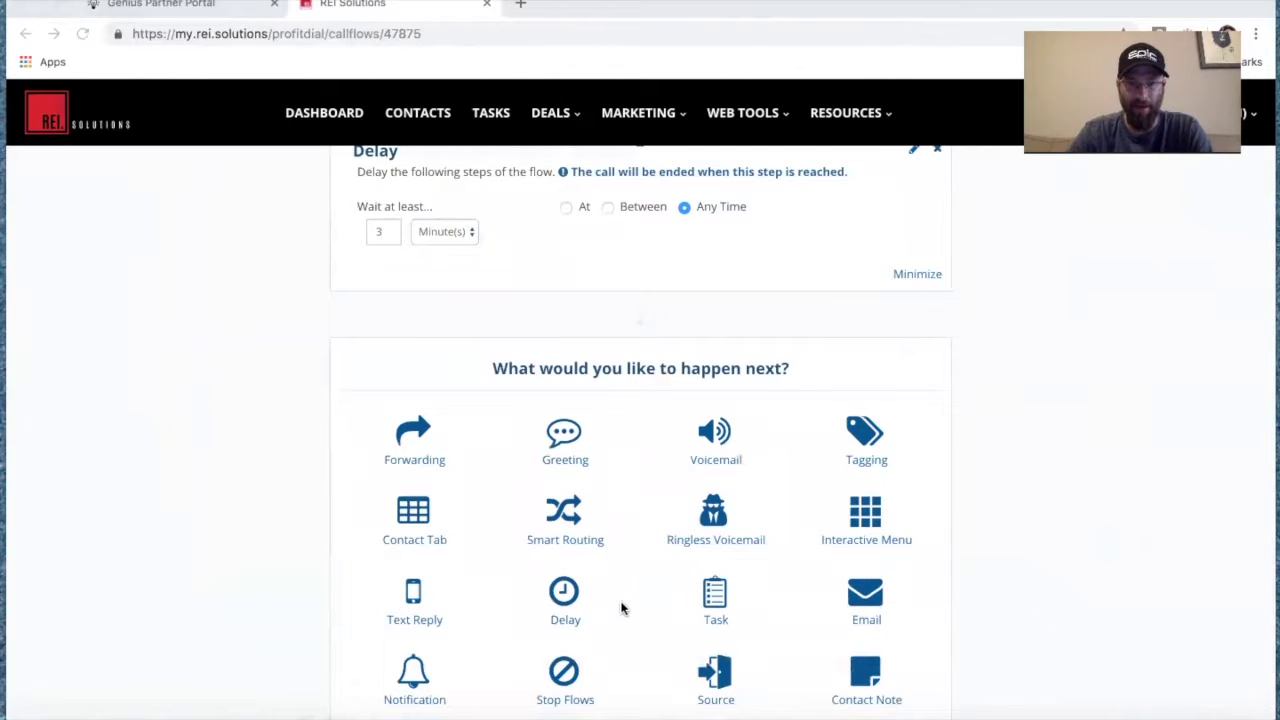
# Add a Text Reply step and paste in the missed-call message with website link.
pyautogui.click(418, 600)
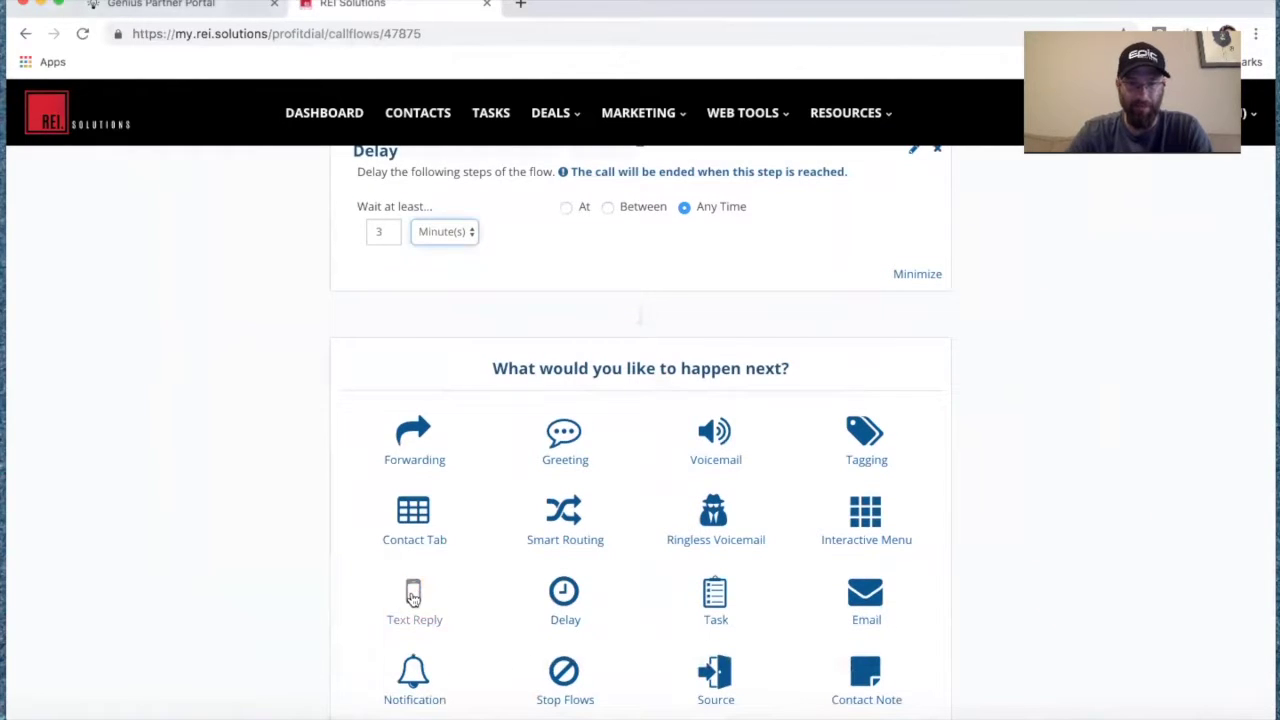
pyautogui.click(440, 549)
pyautogui.press('super+v')
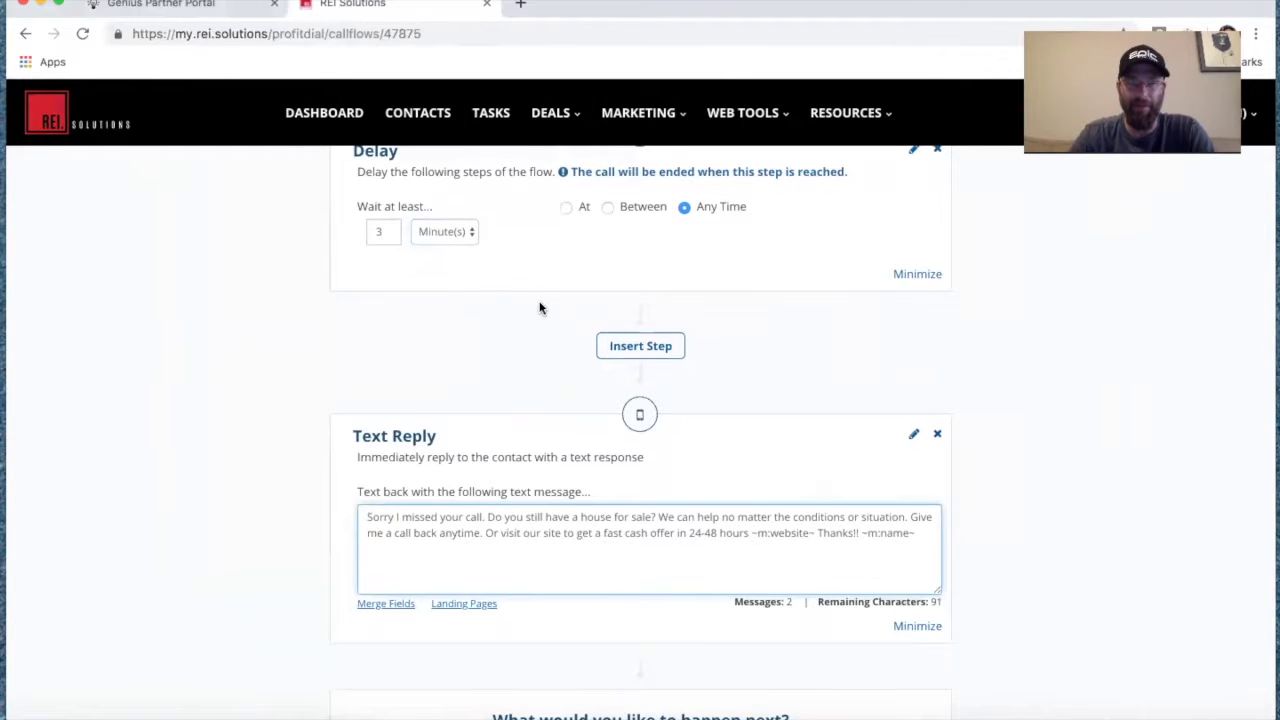
pyautogui.scroll(4, 540, 306)
pyautogui.scroll(1, 686, 246)
pyautogui.scroll(-6, 686, 246)
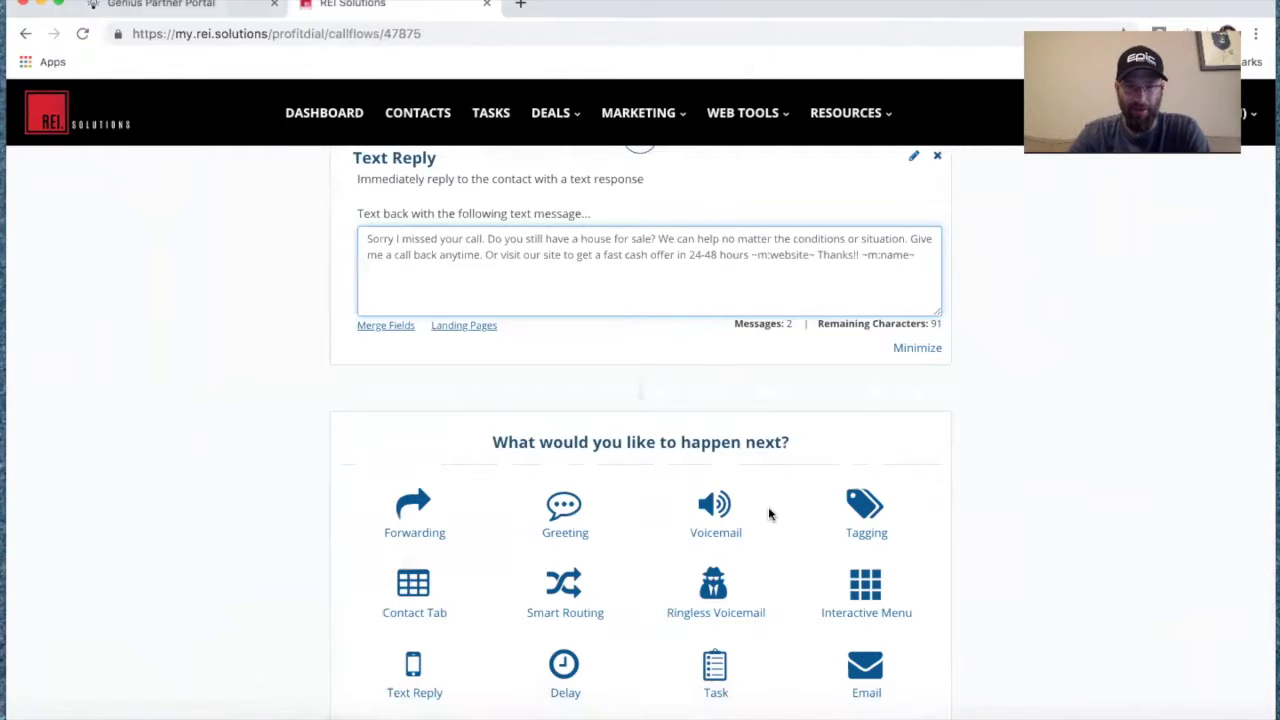
pyautogui.scroll(-1, 768, 506)
# Add a Delay after the text reply, changing the wait from 3 to 1 day.
pyautogui.click(552, 589)
pyautogui.moveTo(390, 494); pyautogui.dragTo(342, 494)
pyautogui.write('1')
pyautogui.click(224, 553)
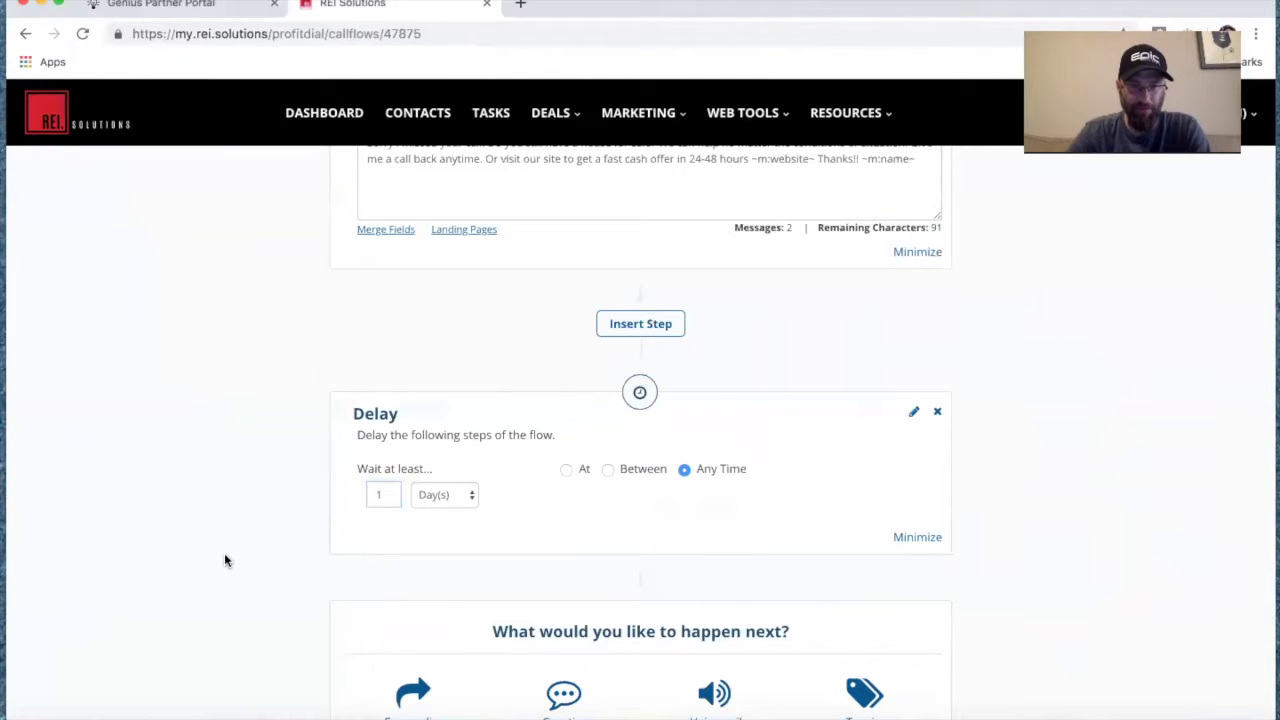
pyautogui.scroll(-3, 370, 583)
pyautogui.scroll(-1, 430, 617)
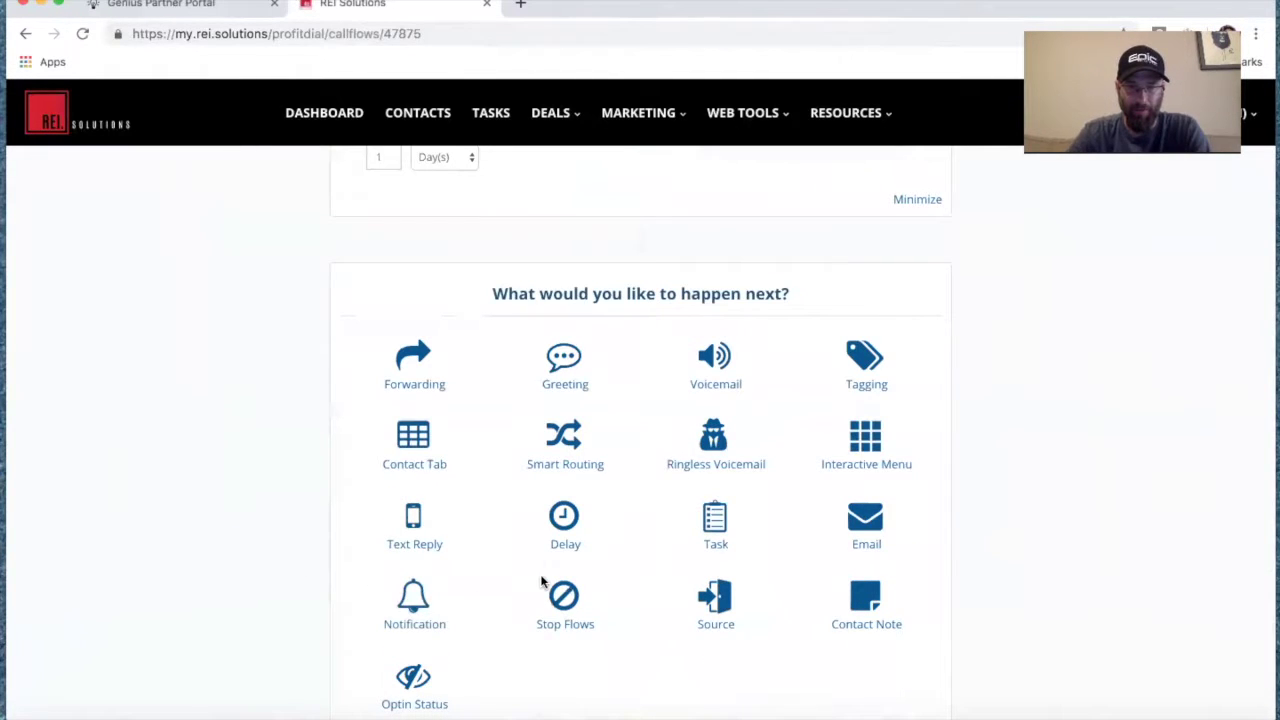
# Add a Ringless Voicemail step using the 'RVM Follow-Up #1 - 0 min 29 sec' recording.
pyautogui.click(716, 438)
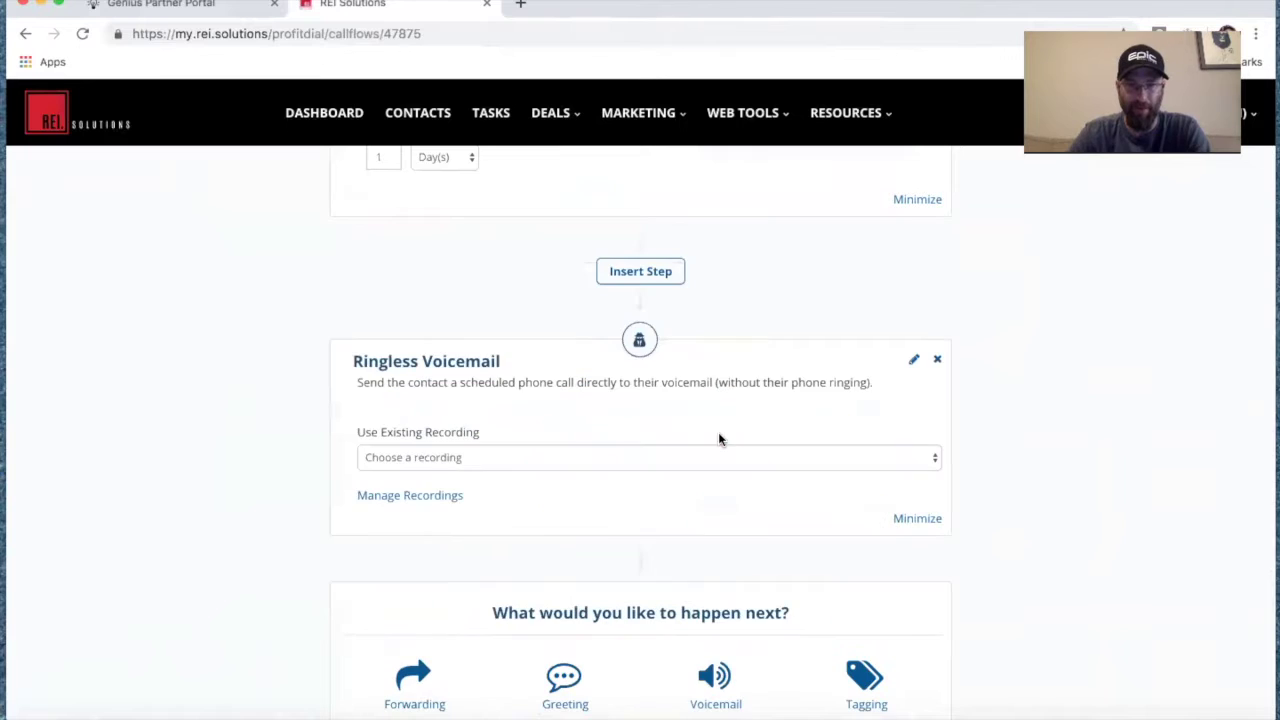
pyautogui.click(630, 465)
pyautogui.click(627, 487)
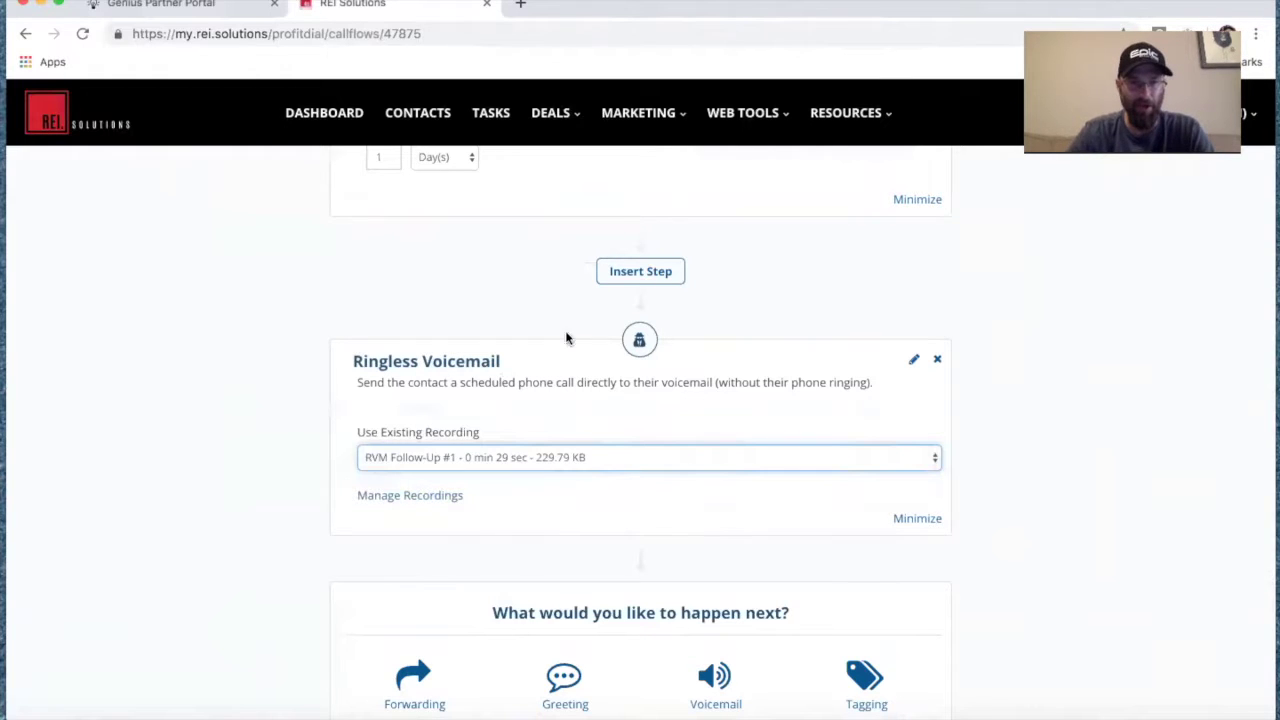
pyautogui.scroll(6, 324, 437)
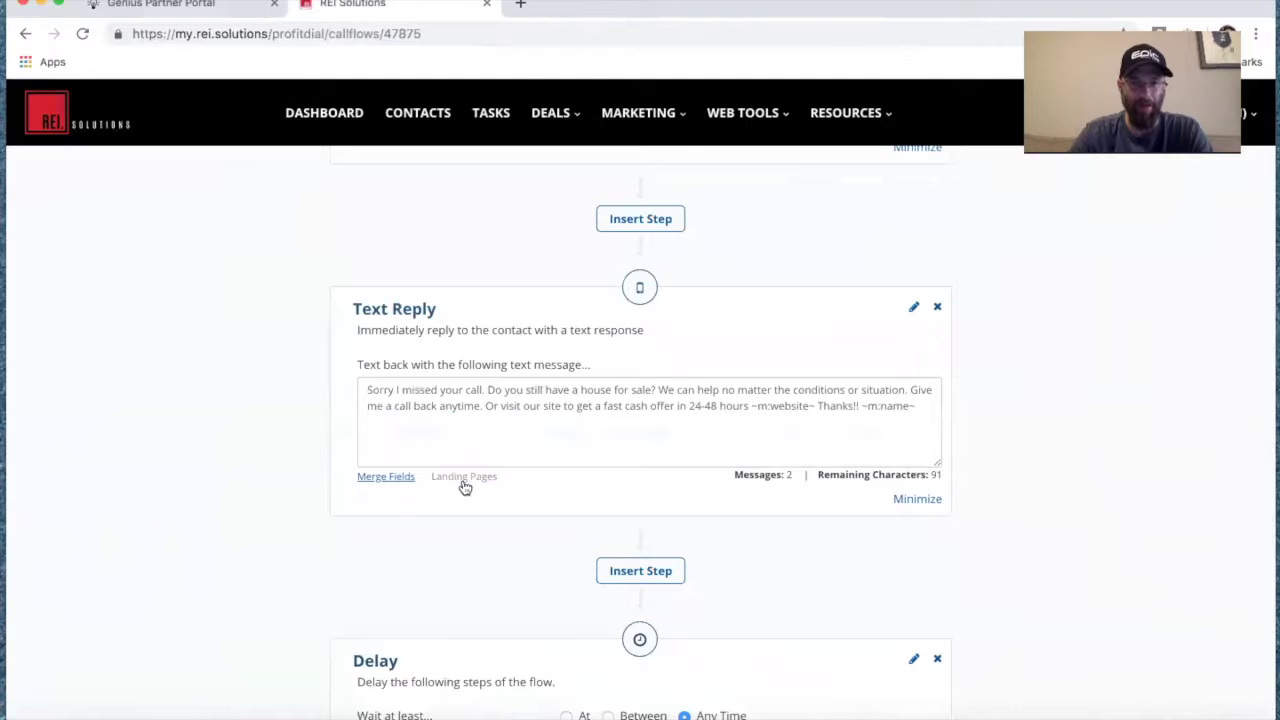
pyautogui.scroll(-5, 485, 436)
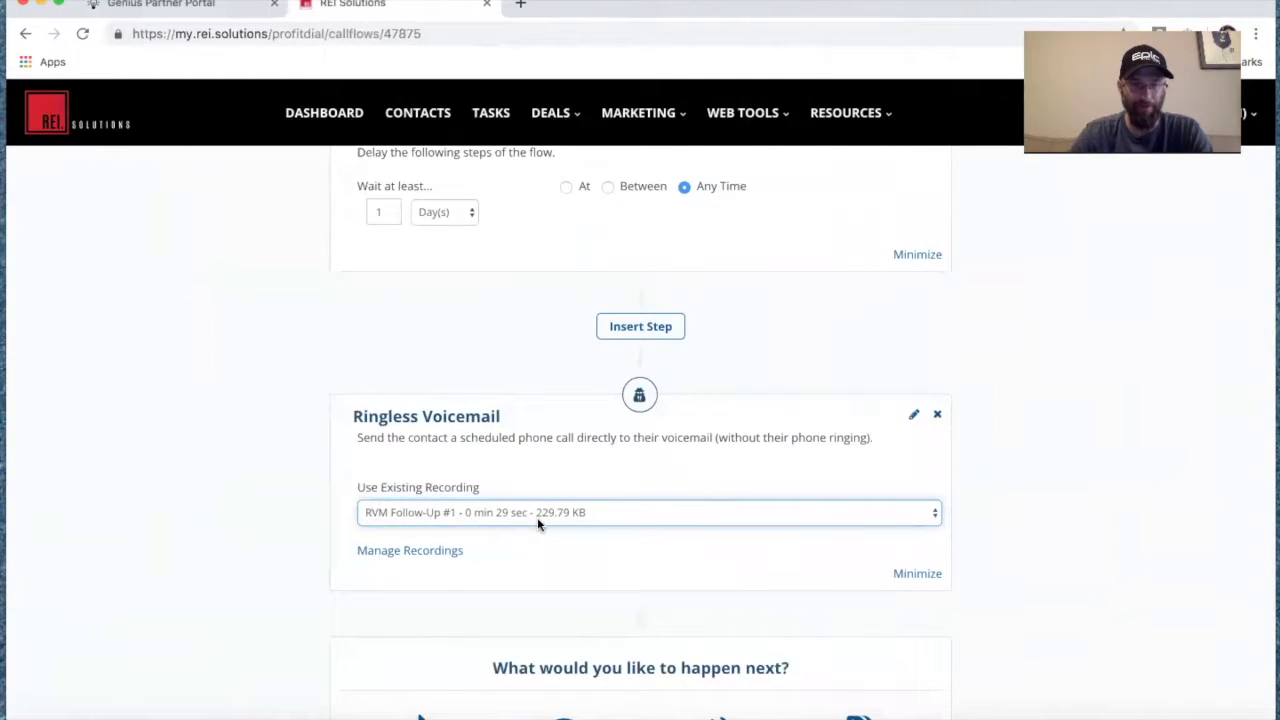
pyautogui.scroll(3, 537, 520)
pyautogui.scroll(10, 540, 529)
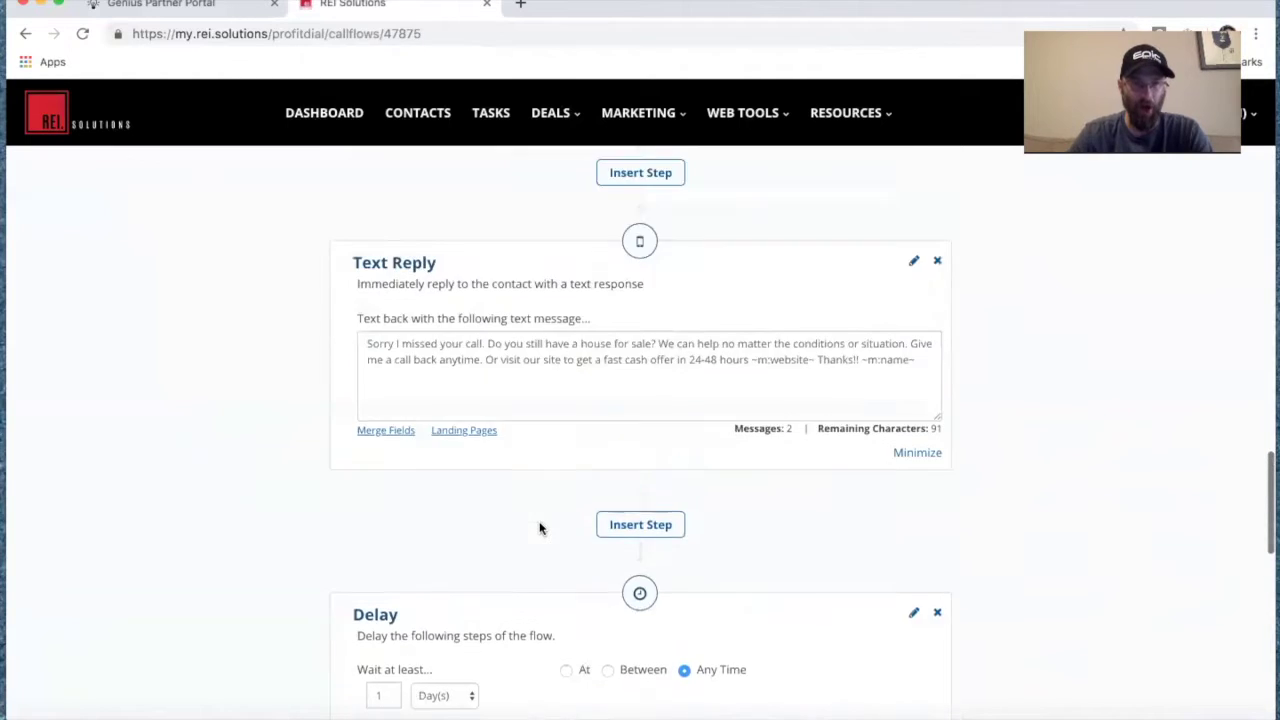
pyautogui.scroll(6, 540, 529)
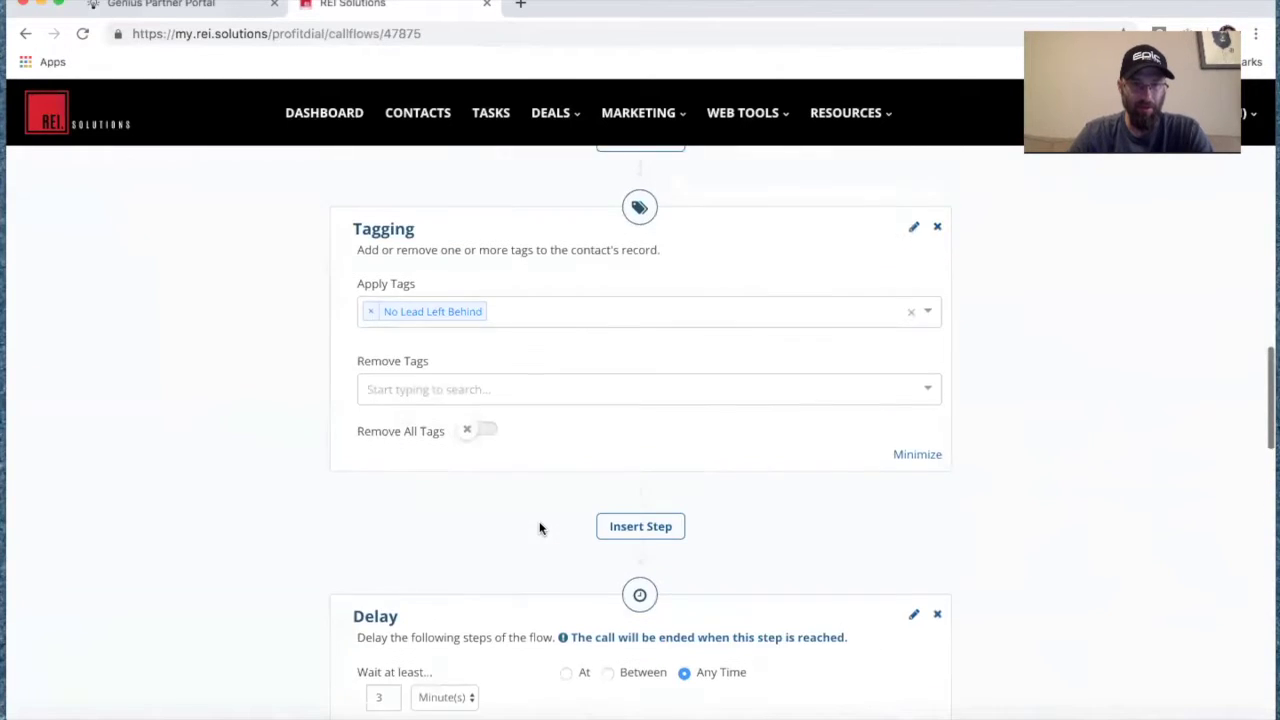
pyautogui.scroll(1, 541, 530)
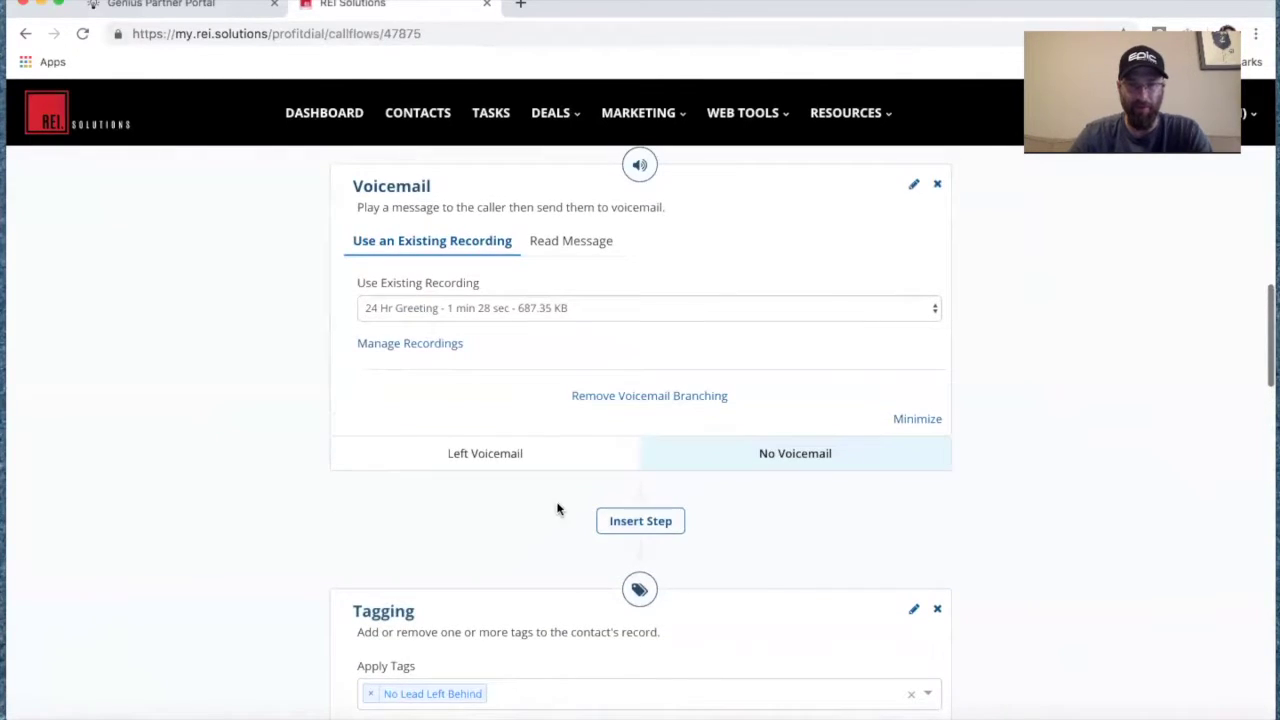
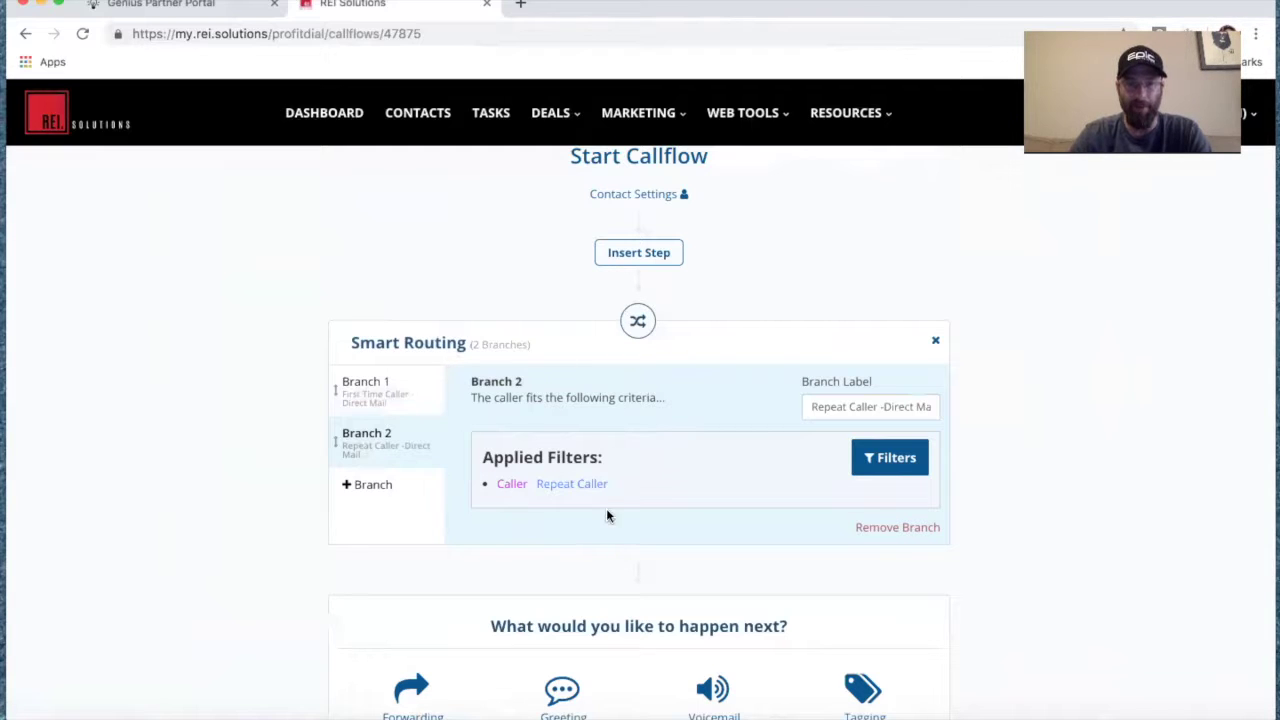
# In Branch 2, add a Forwarding step preceded by a Tagging step that applies the Repeat Caller tag.
pyautogui.scroll(-3, 482, 502)
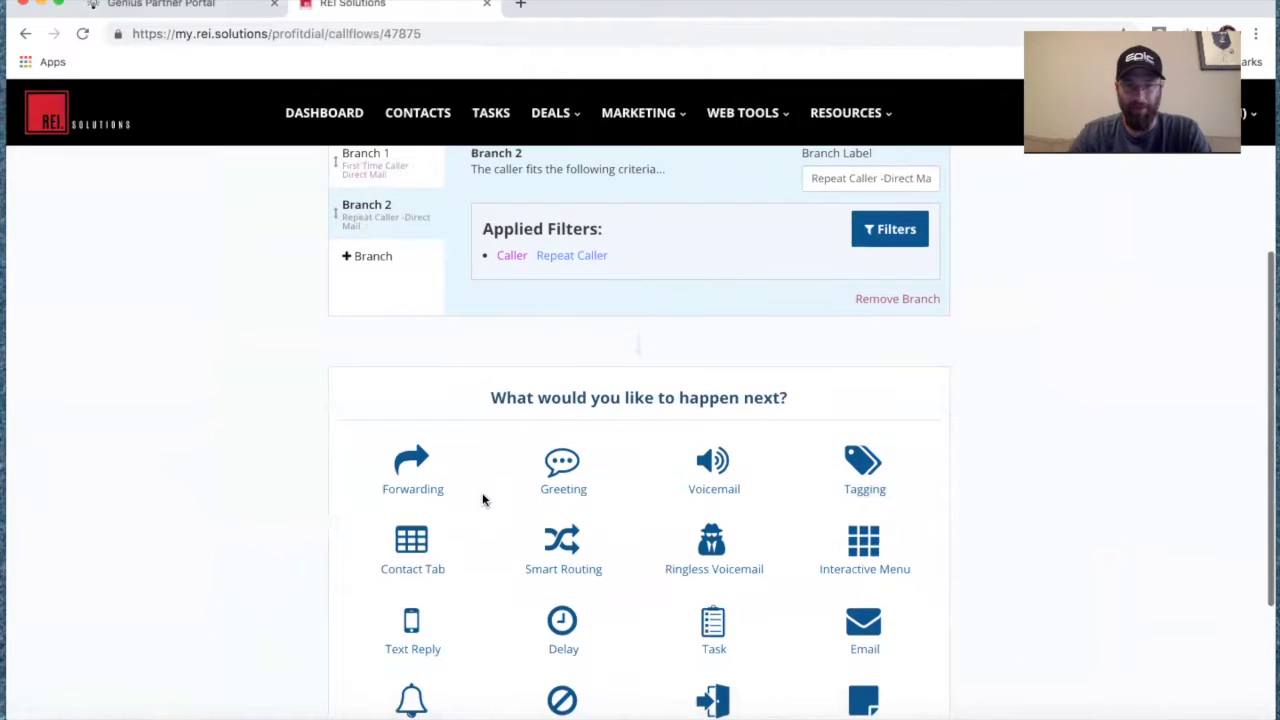
pyautogui.click(412, 405)
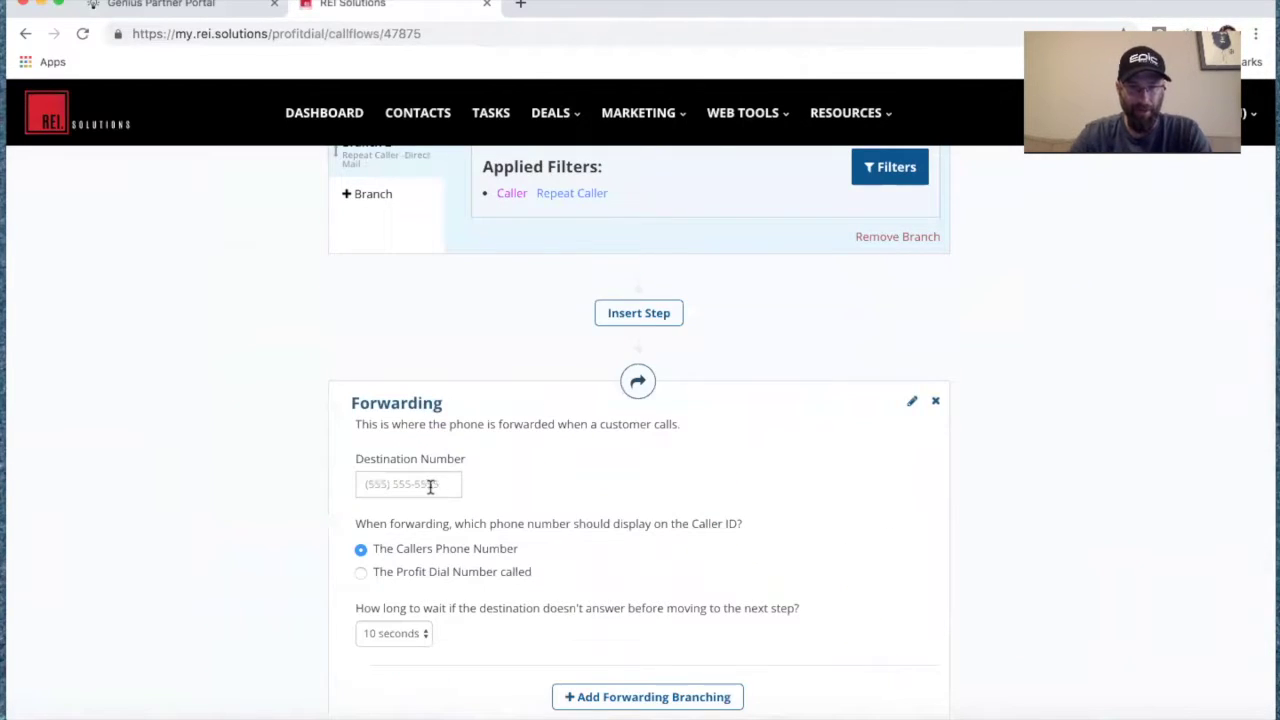
pyautogui.click(646, 312)
pyautogui.click(857, 403)
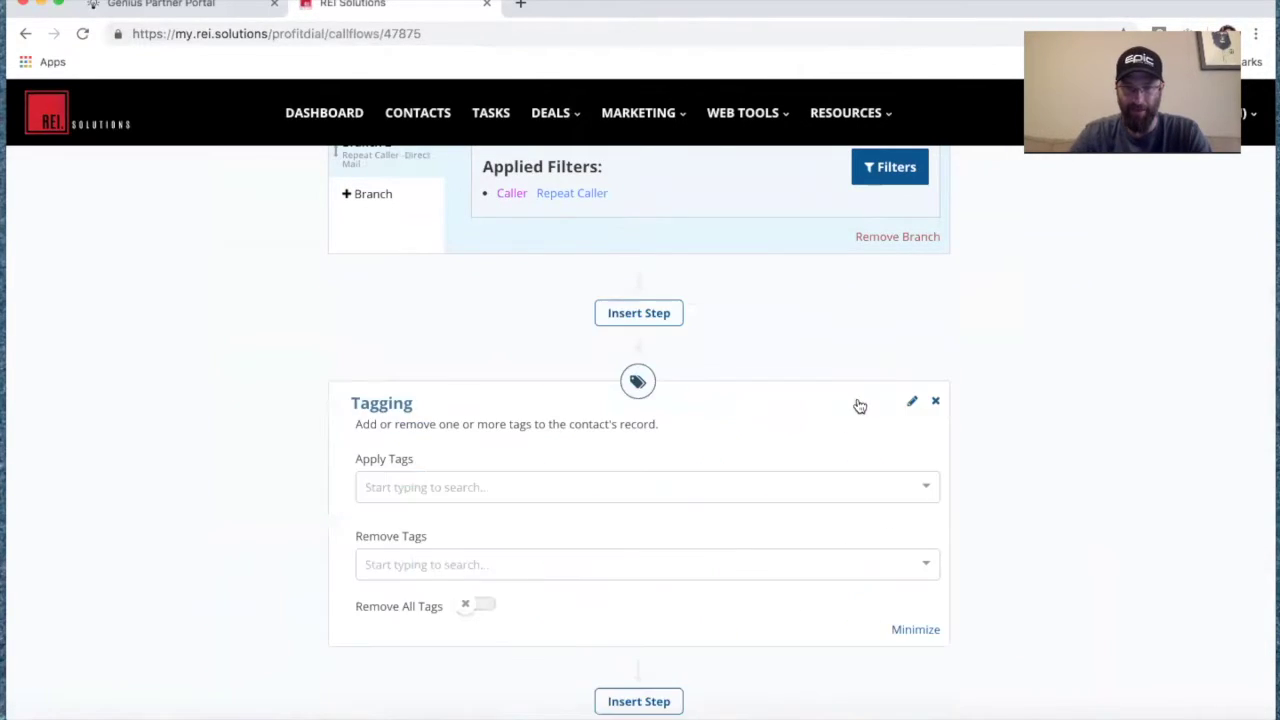
pyautogui.click(586, 489)
pyautogui.scroll(-1, 588, 593)
pyautogui.scroll(-10, 588, 593)
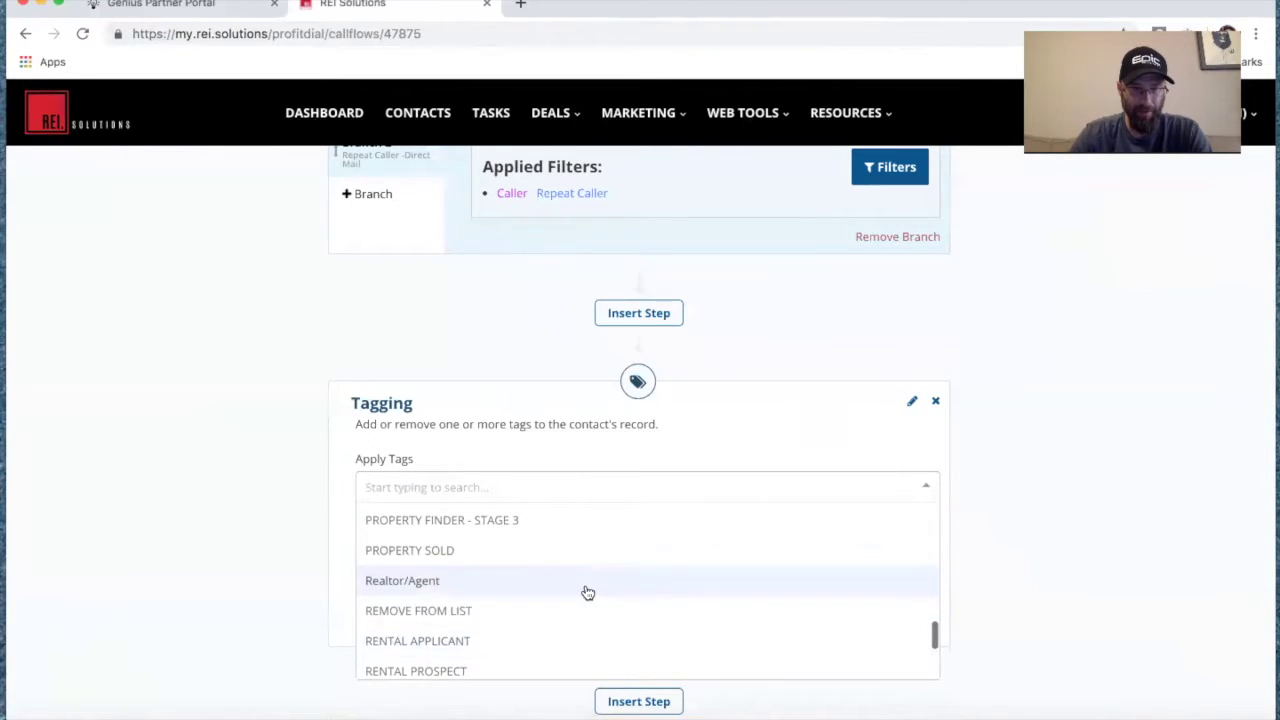
pyautogui.scroll(-3, 586, 591)
pyautogui.click(576, 571)
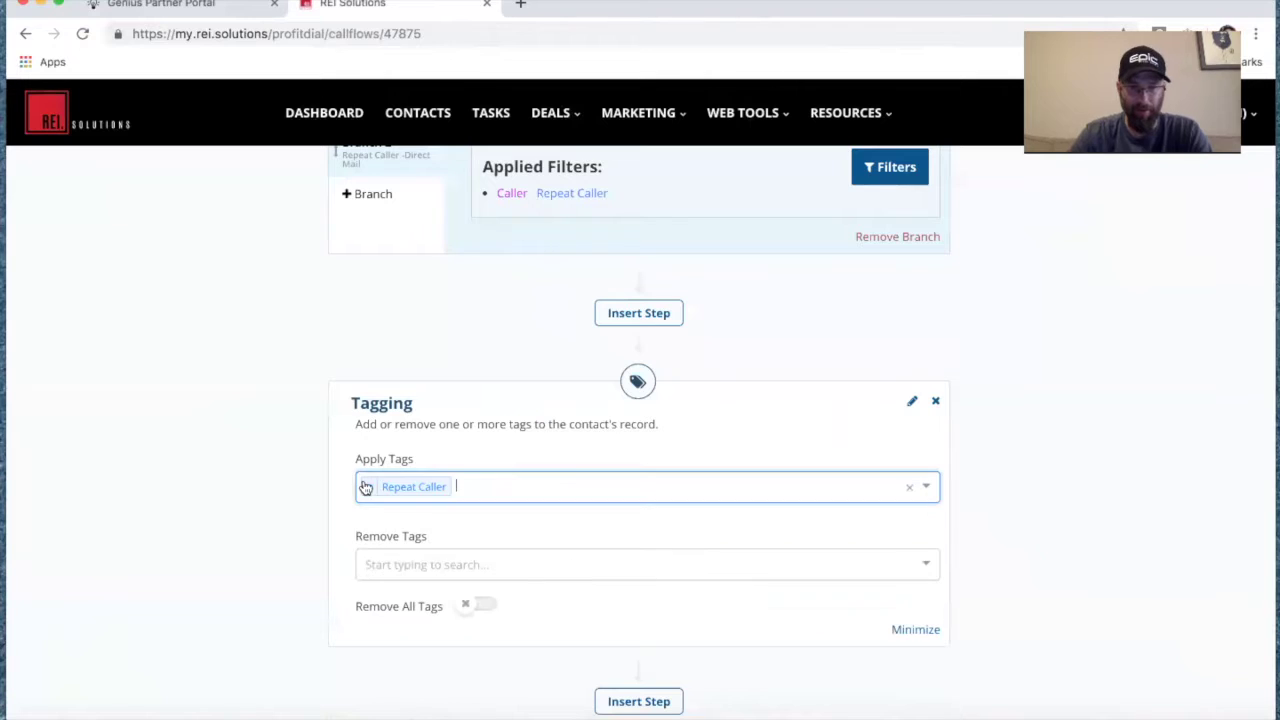
pyautogui.scroll(-5, 462, 545)
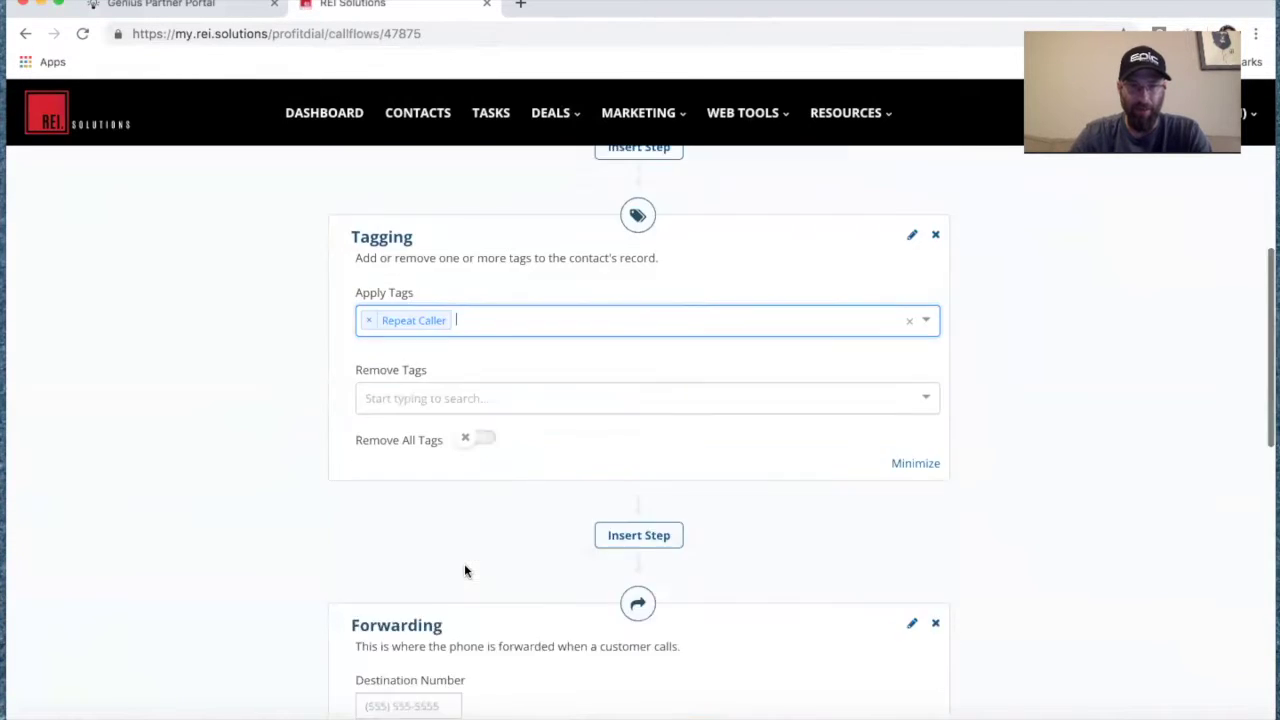
pyautogui.click(398, 504)
pyautogui.write('3334445555')
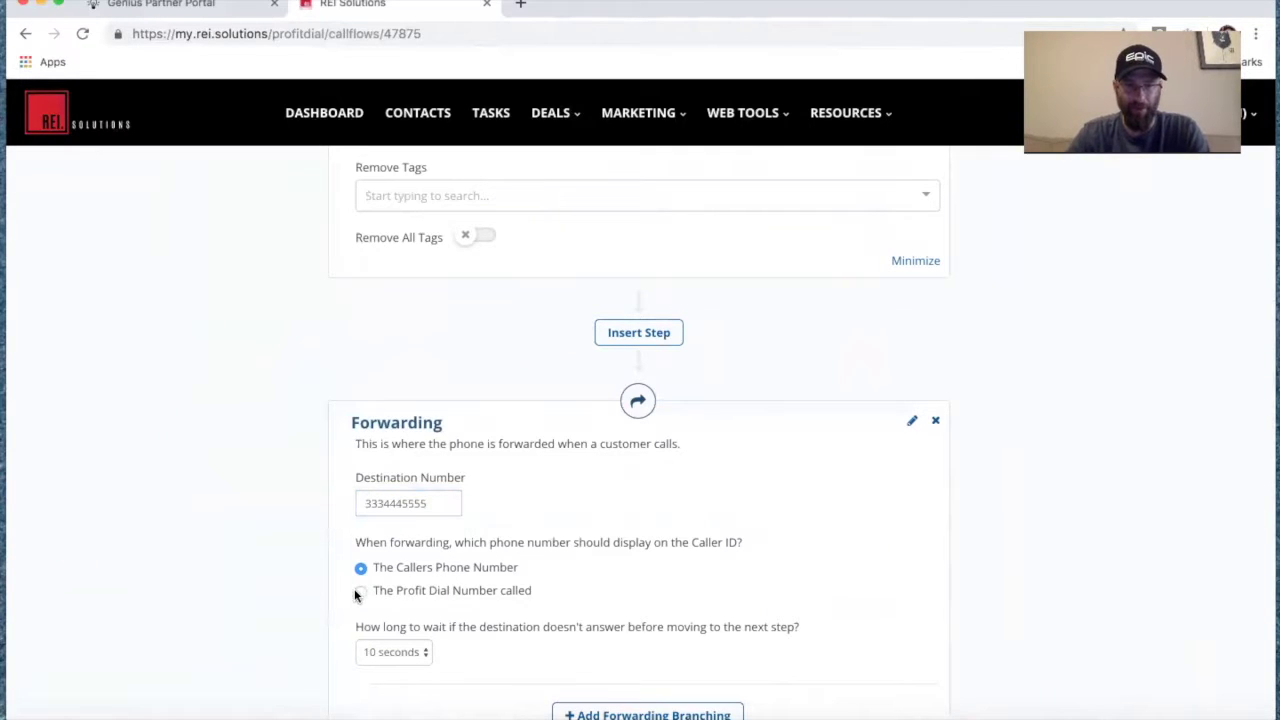
pyautogui.click(360, 593)
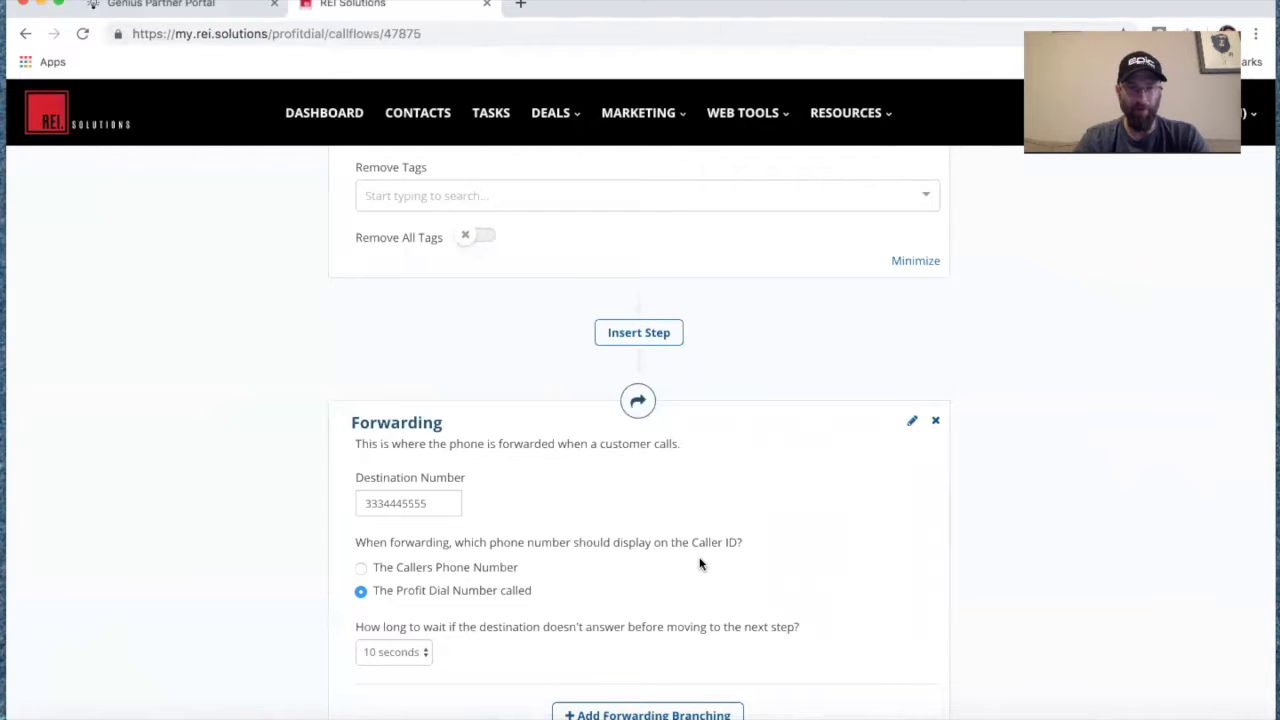
# Set the first forward's no-answer wait to 15 seconds.
pyautogui.scroll(10, 700, 560)
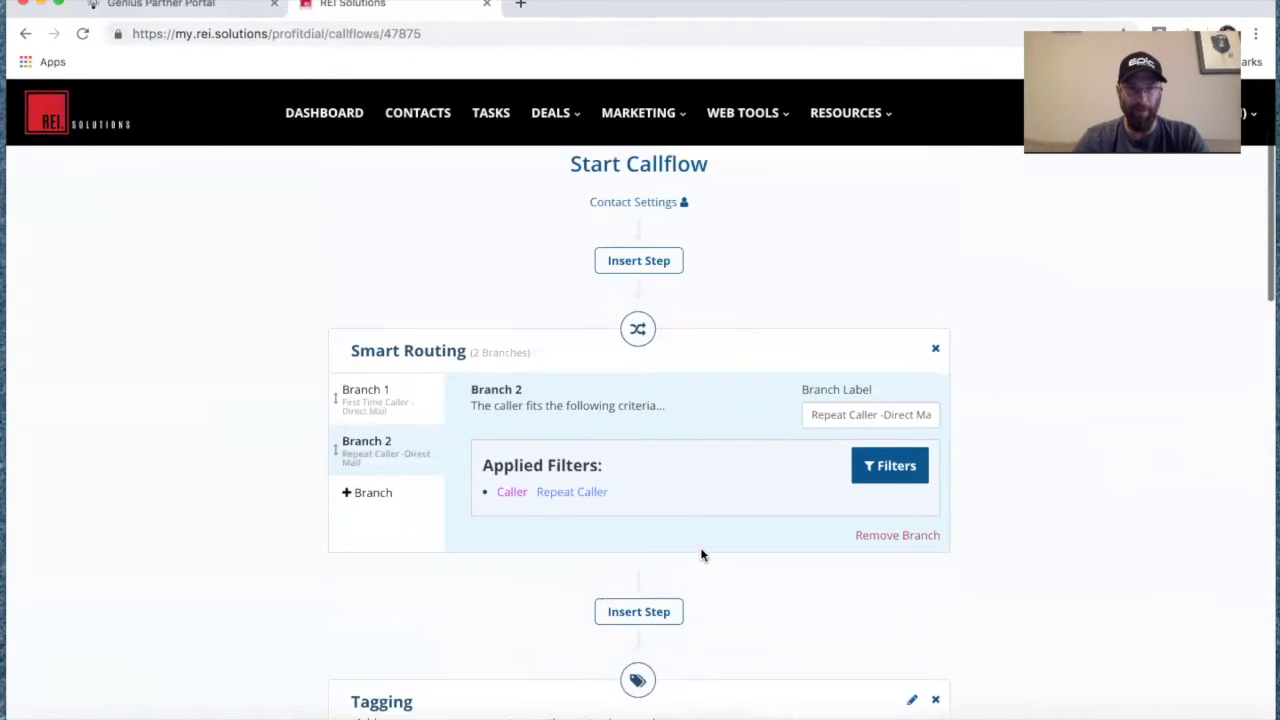
pyautogui.scroll(-10, 473, 546)
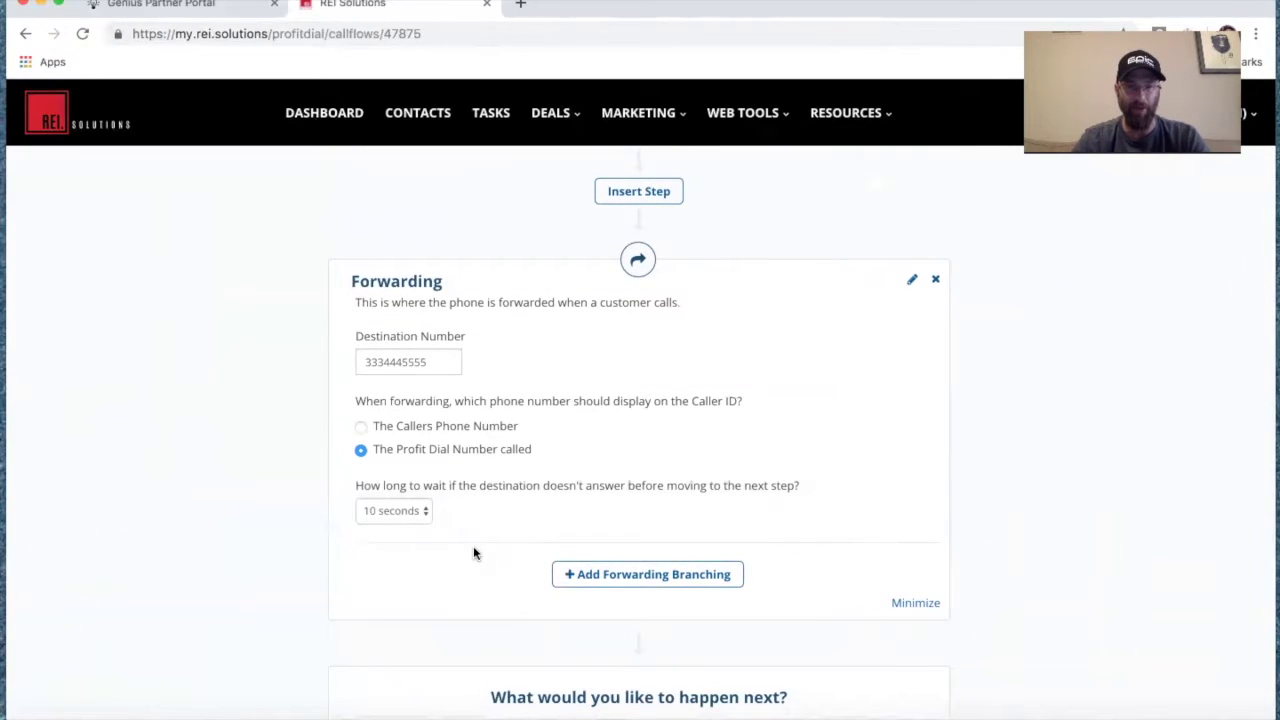
pyautogui.click(425, 508)
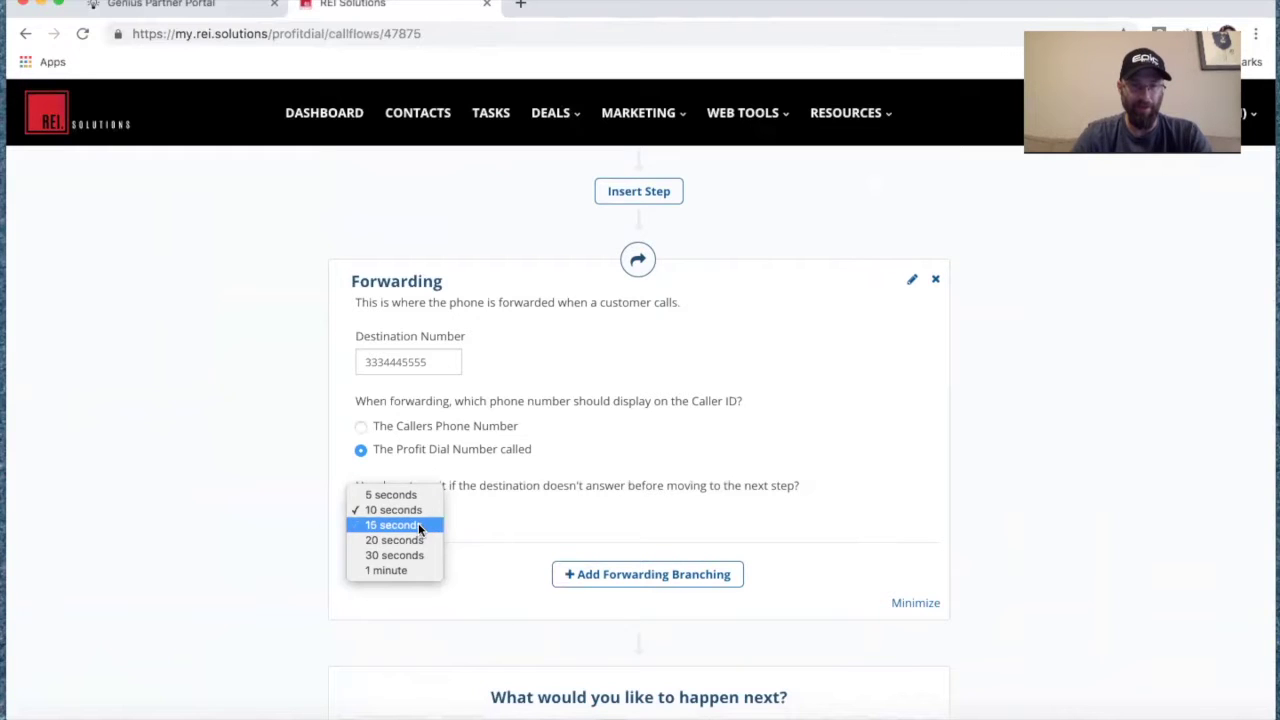
pyautogui.click(418, 523)
pyautogui.scroll(-3, 489, 586)
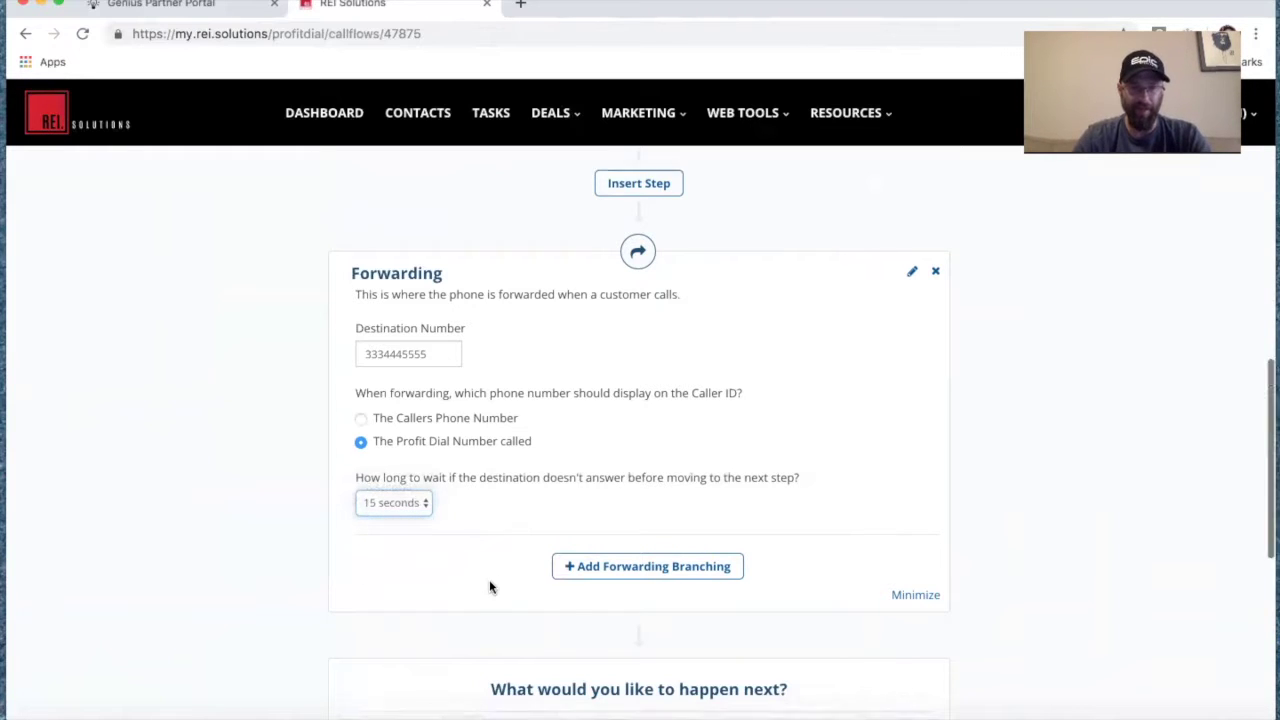
pyautogui.click(421, 463)
pyautogui.click(439, 531)
pyautogui.write('777')
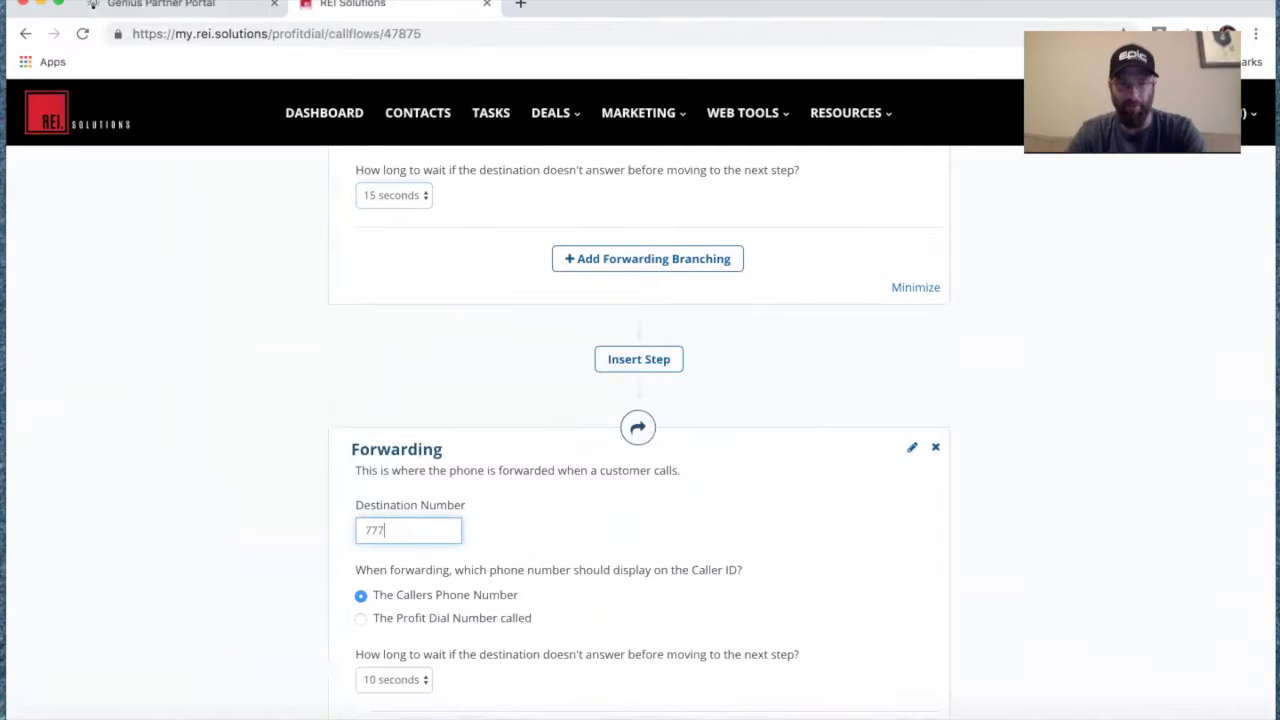
pyautogui.write('8889999')
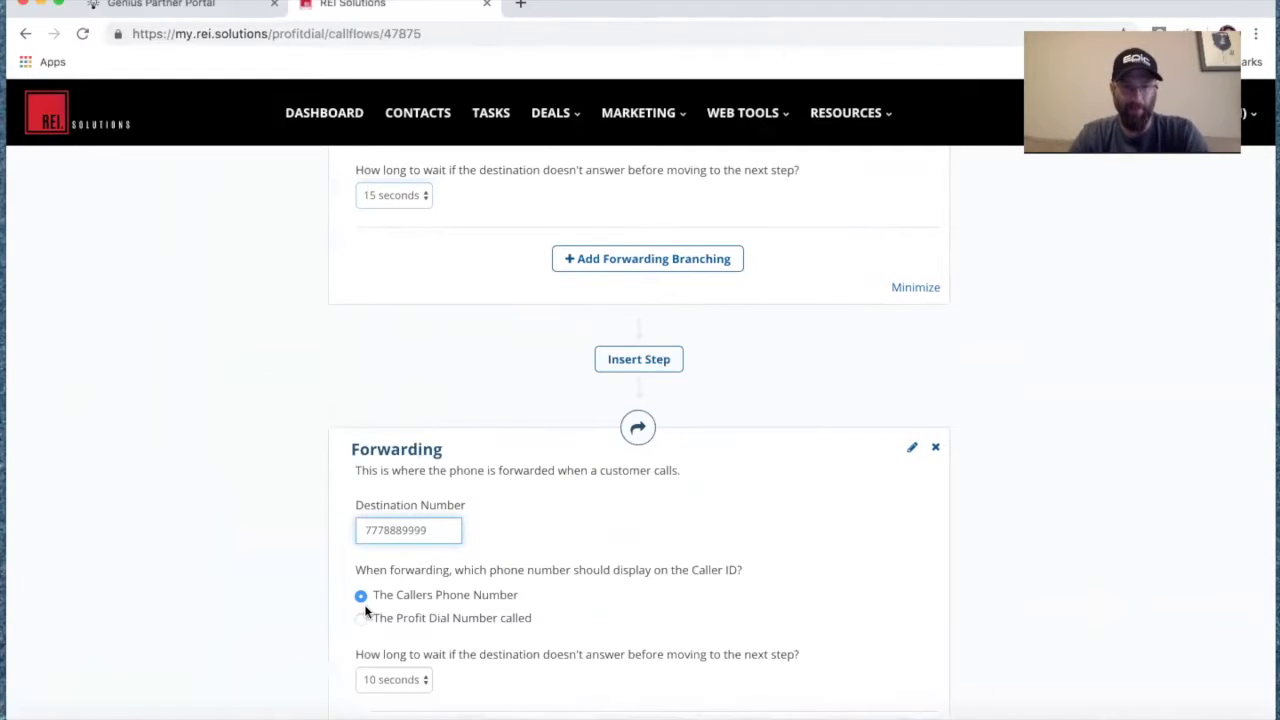
pyautogui.click(364, 630)
pyautogui.click(361, 619)
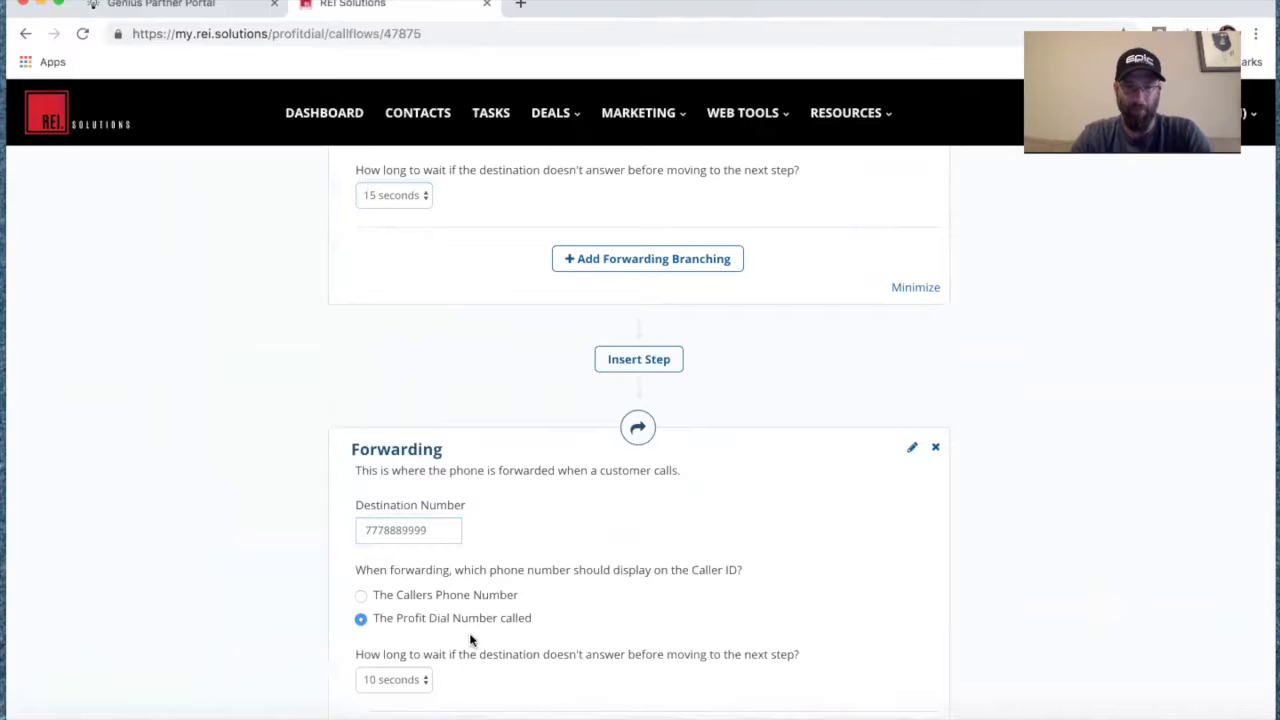
pyautogui.scroll(-1, 494, 652)
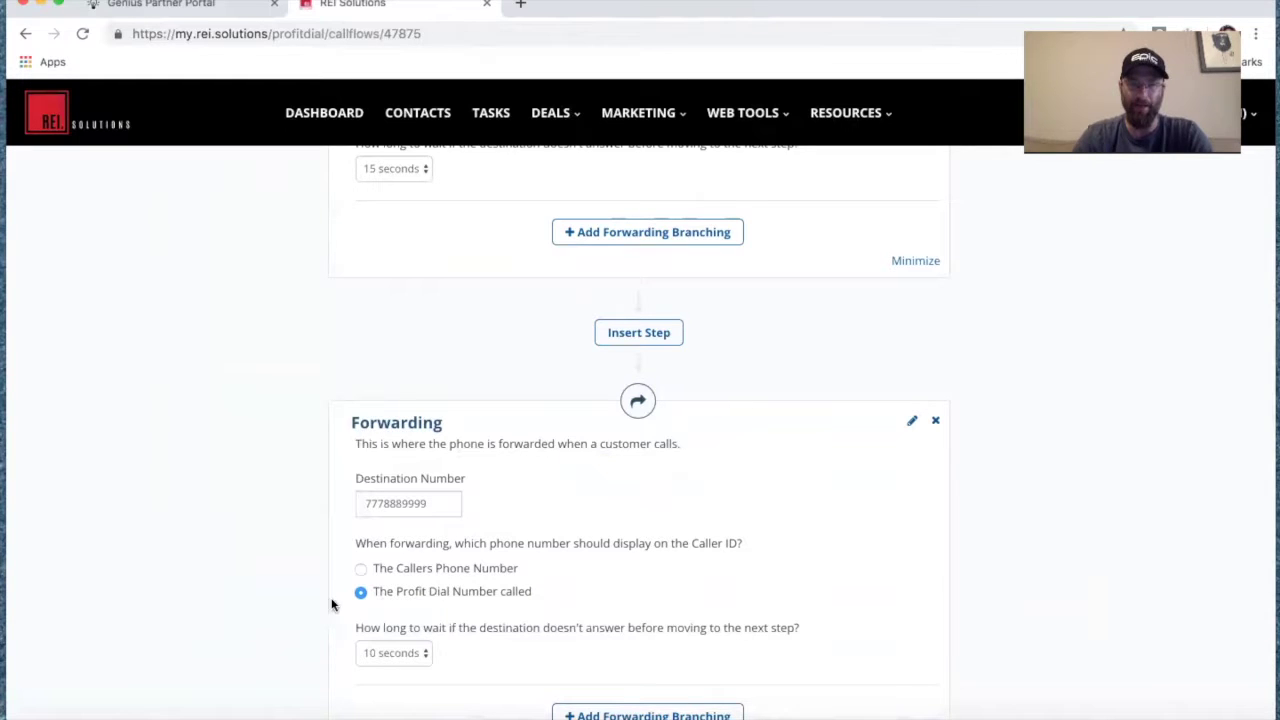
pyautogui.scroll(-5, 474, 568)
pyautogui.scroll(-2, 473, 565)
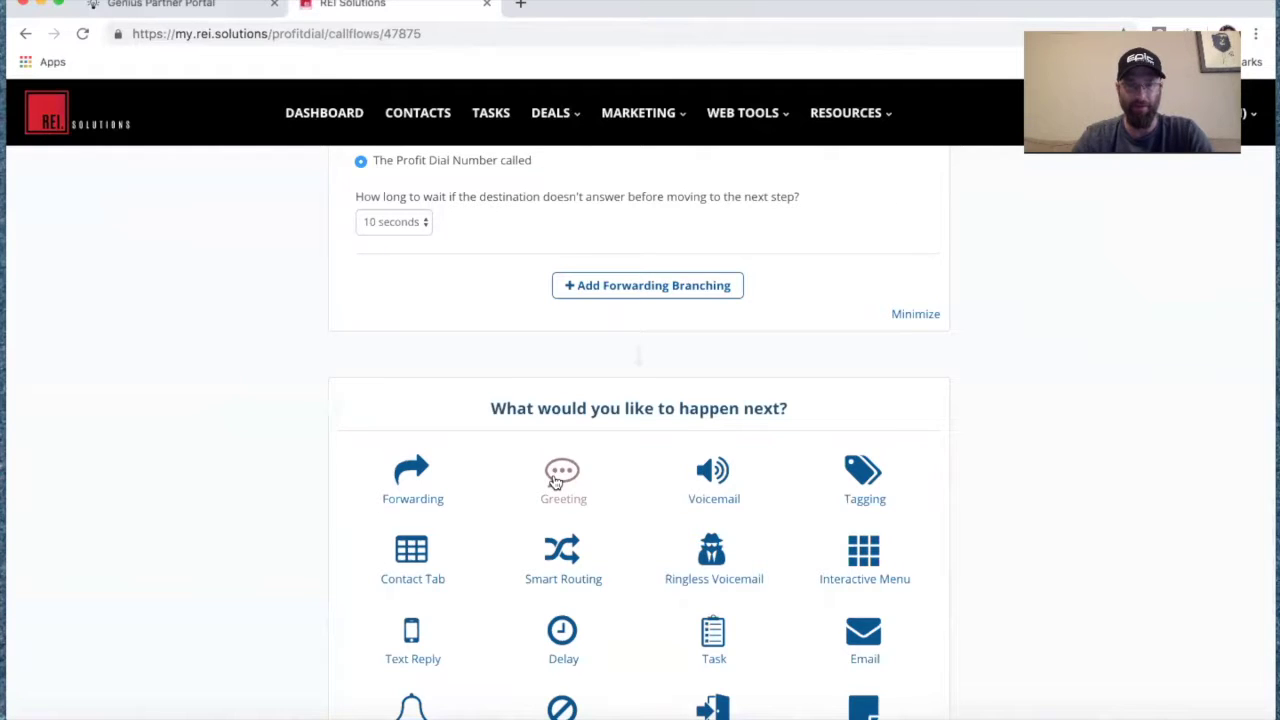
pyautogui.click(558, 482)
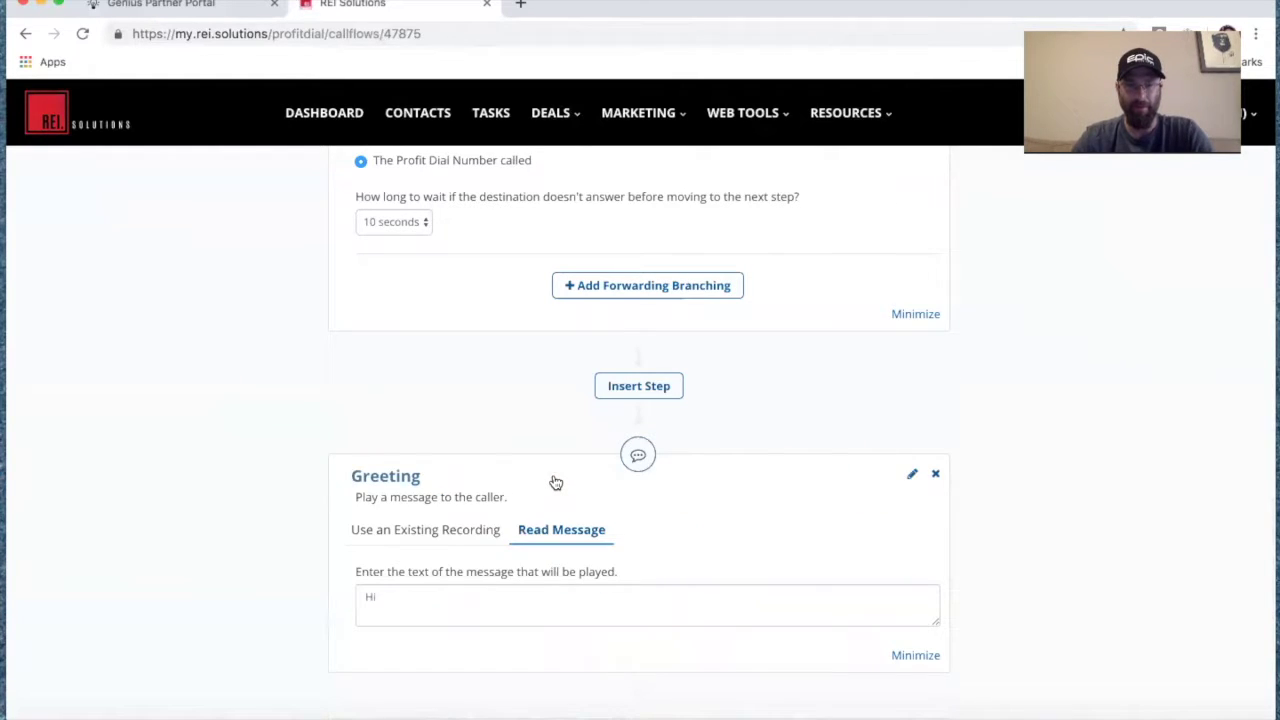
pyautogui.click(418, 596)
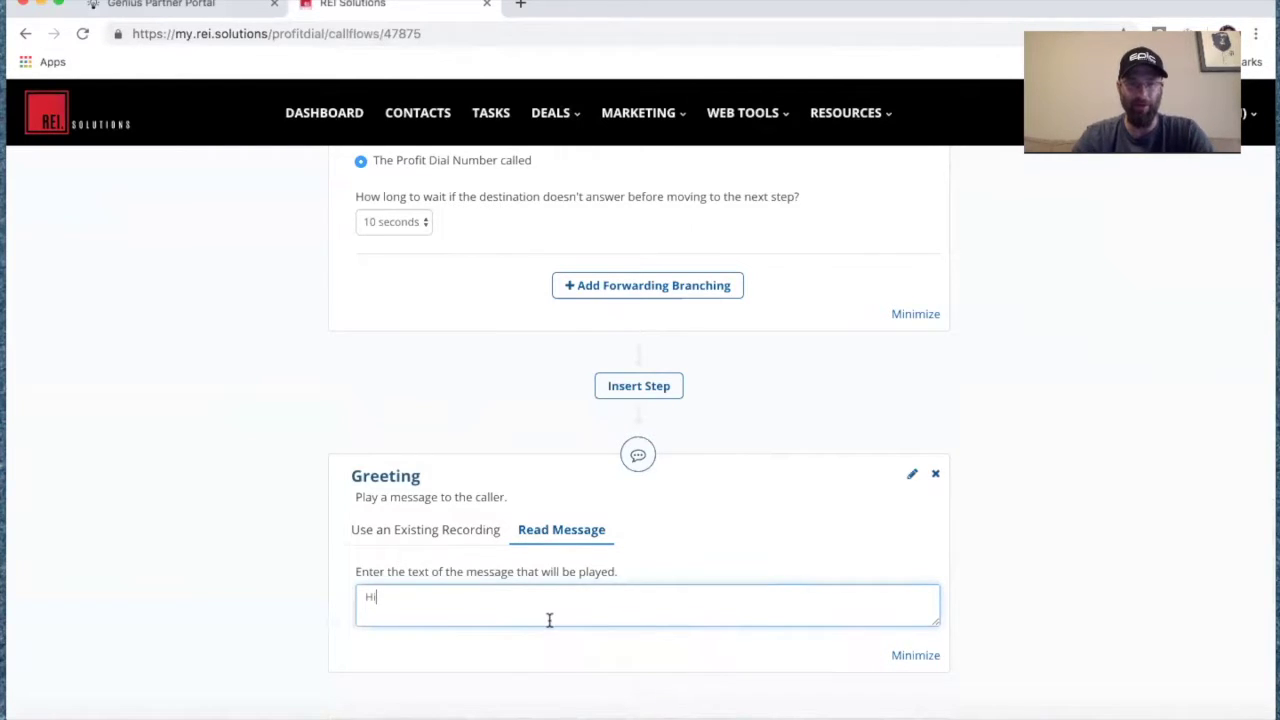
pyautogui.click(935, 474)
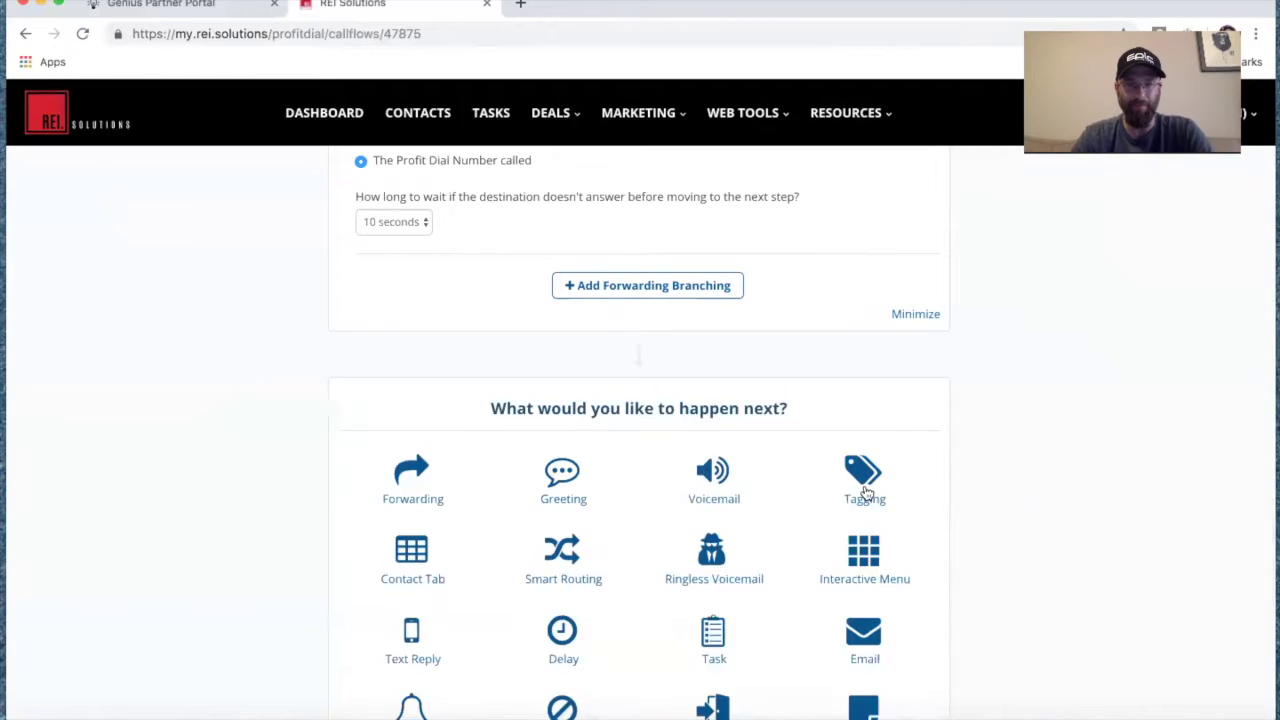
pyautogui.scroll(5, 734, 478)
pyautogui.scroll(8, 734, 482)
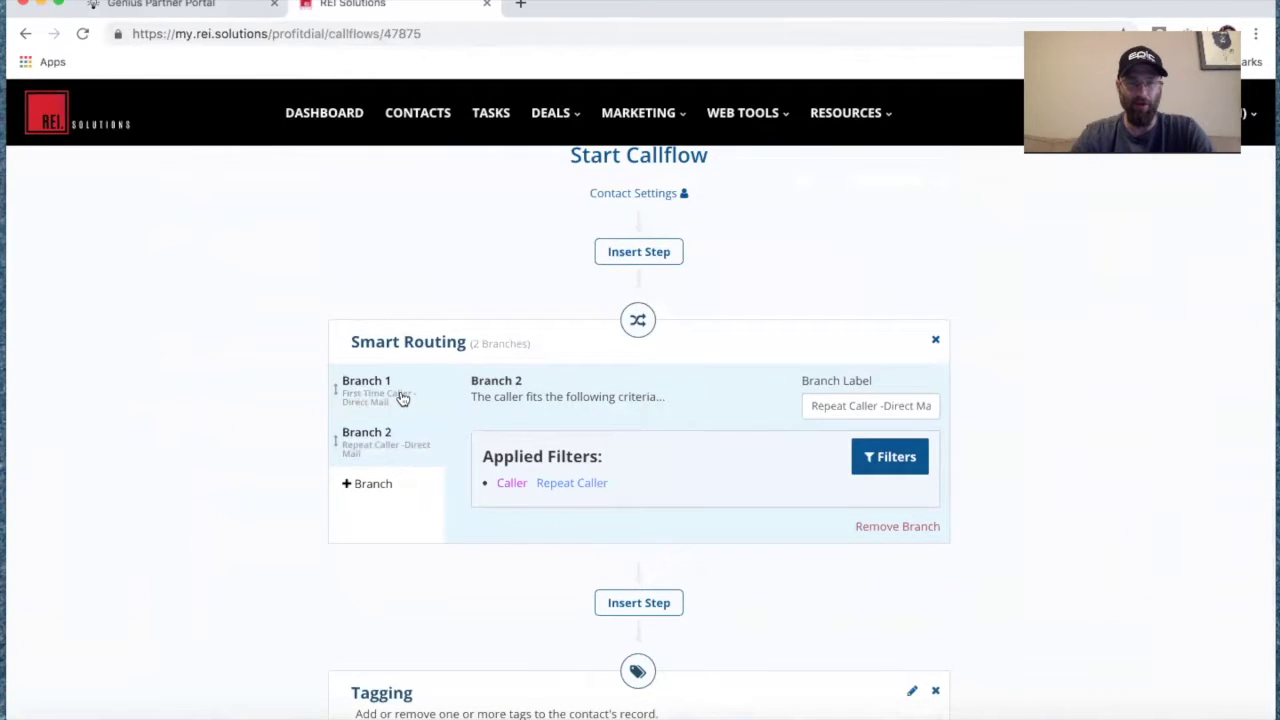
# Save the call flow and look through the First Time Caller branch's steps.
pyautogui.scroll(2, 401, 398)
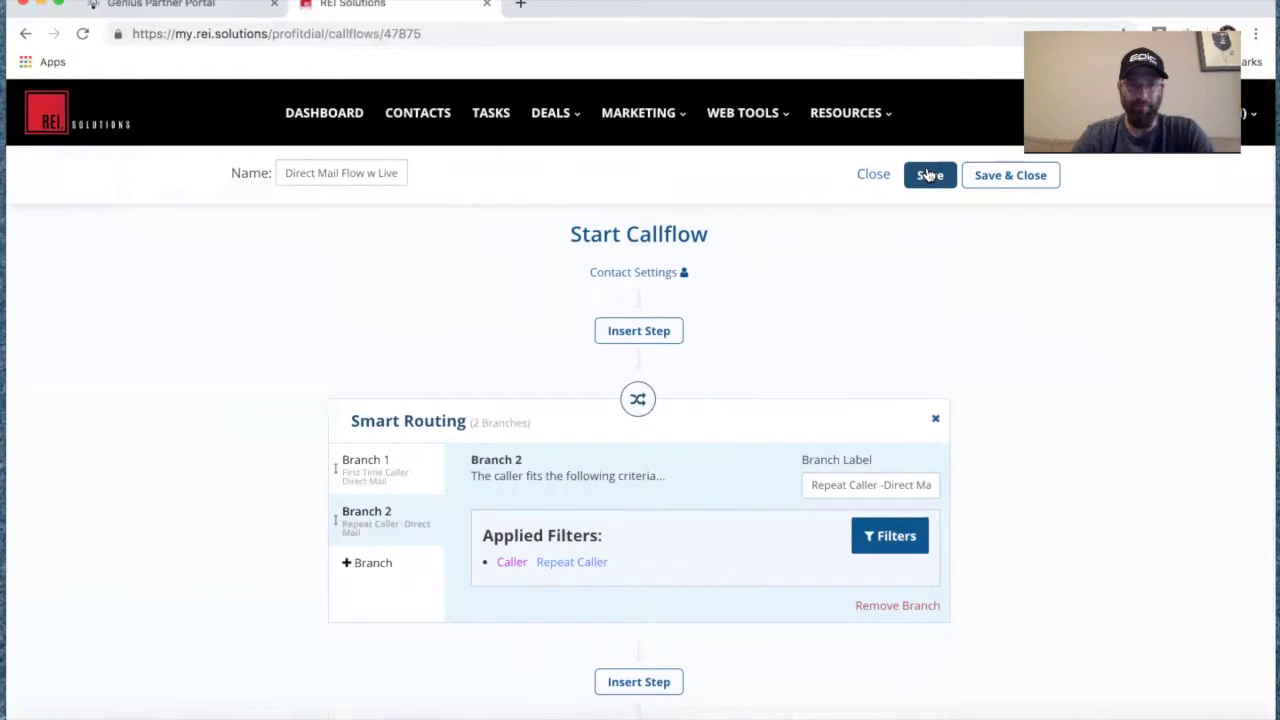
pyautogui.click(927, 175)
pyautogui.click(389, 462)
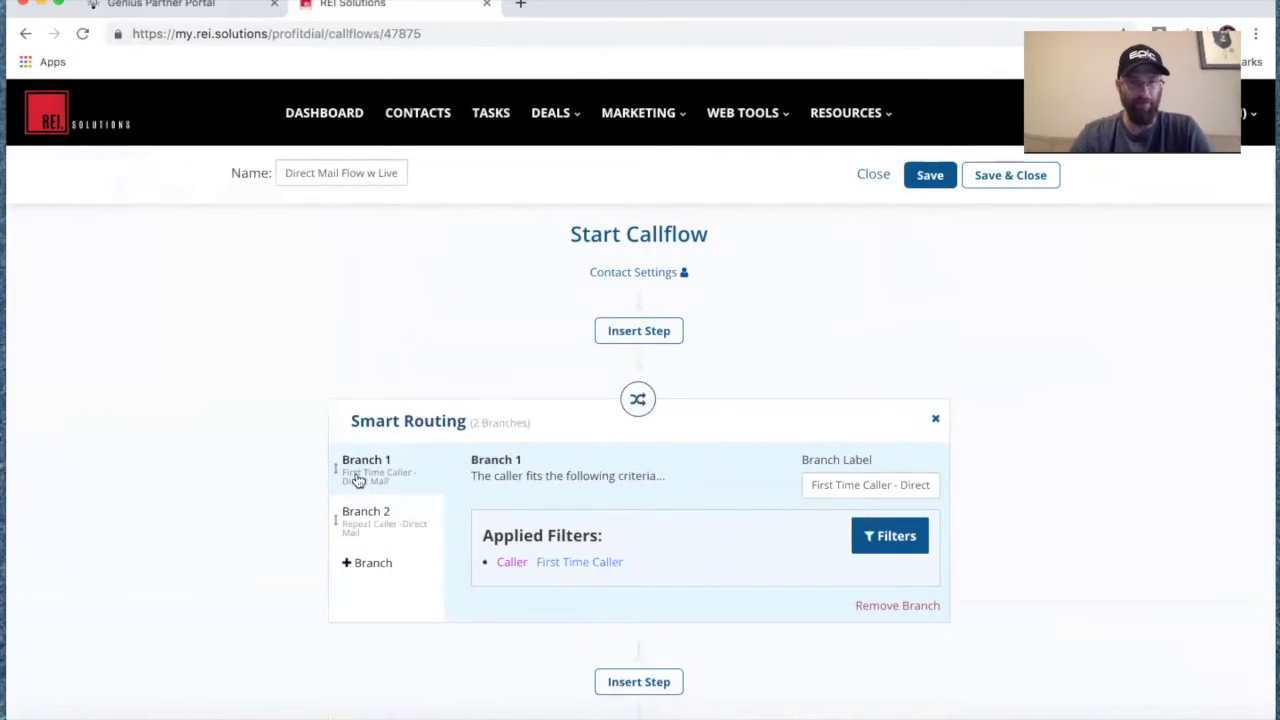
pyautogui.scroll(-5, 515, 626)
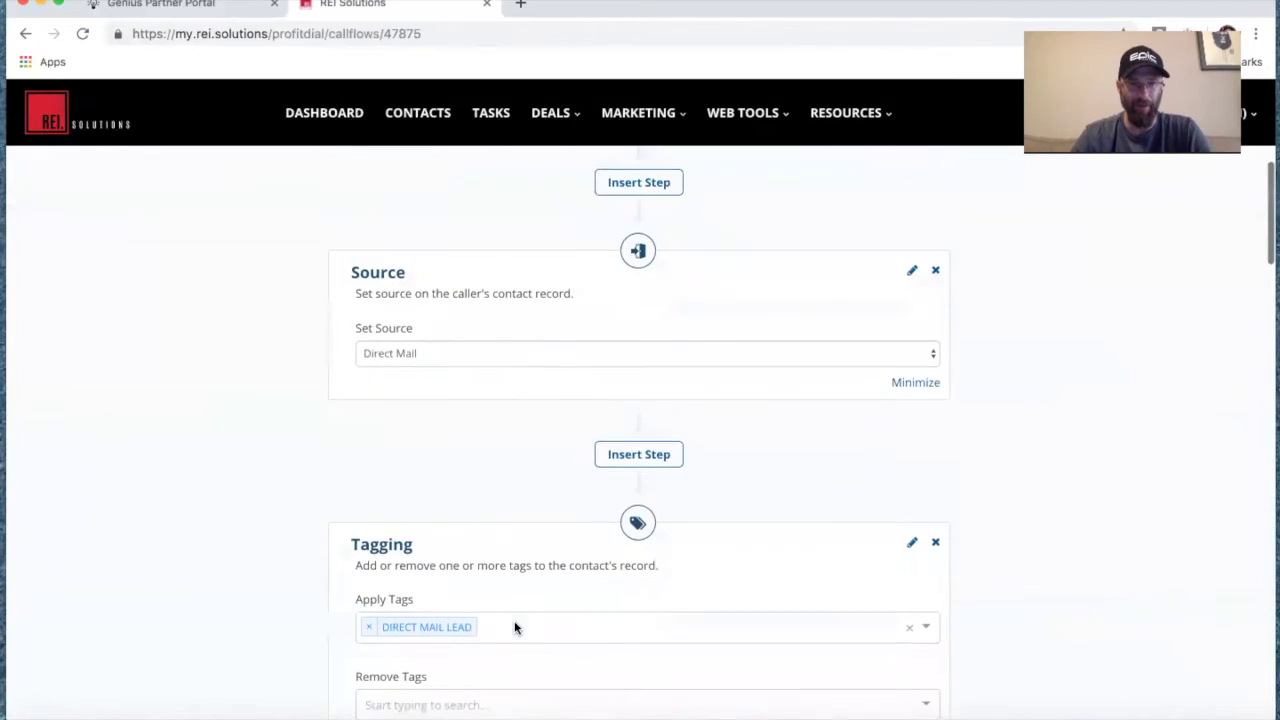
pyautogui.scroll(-3, 494, 449)
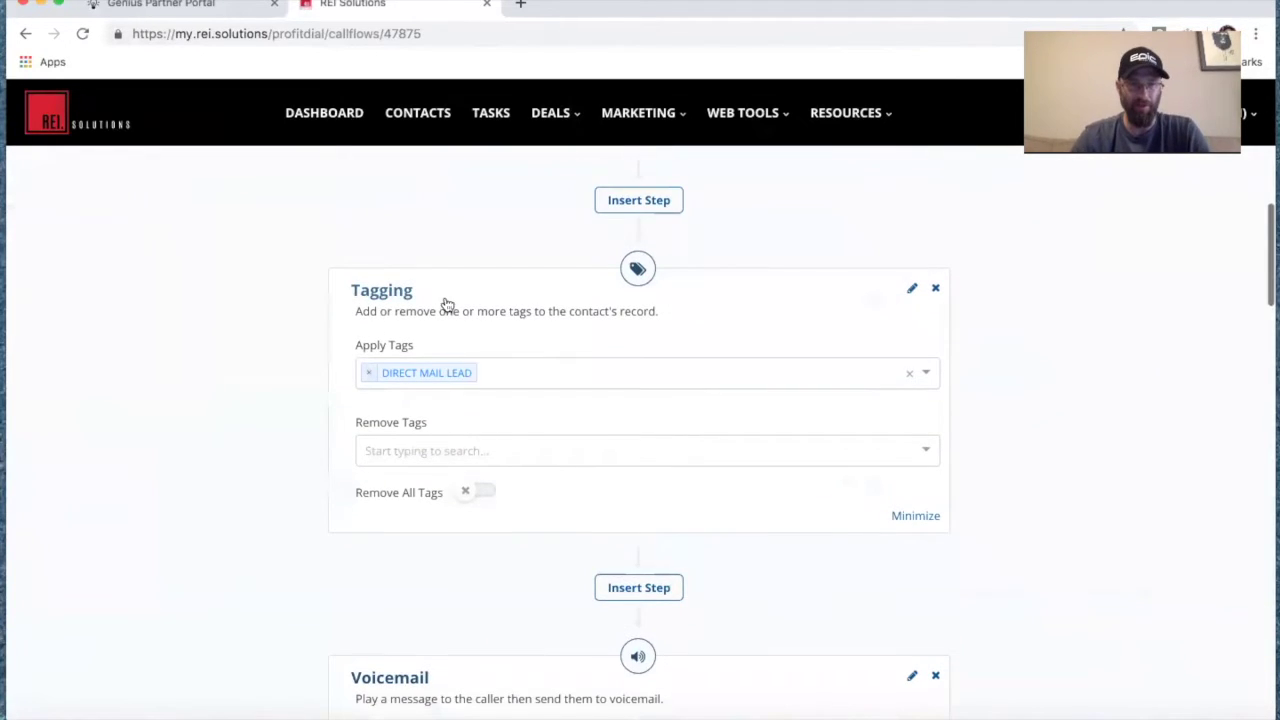
pyautogui.scroll(-3, 536, 442)
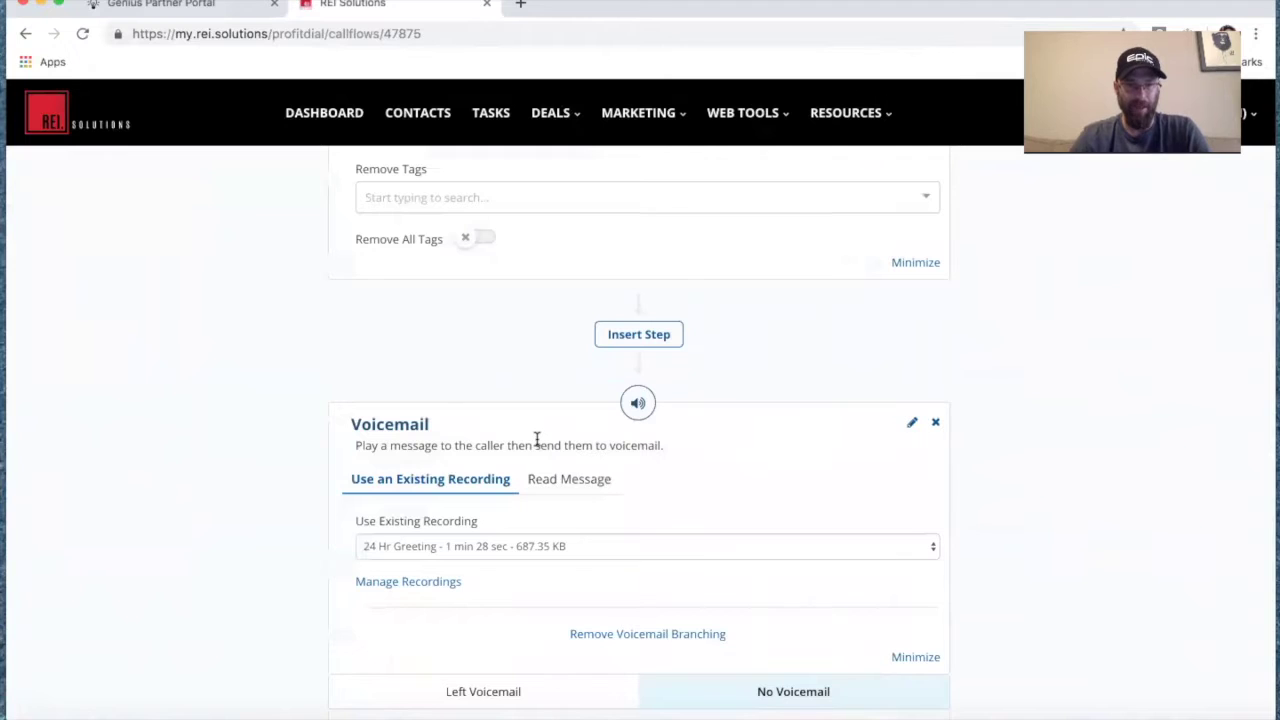
pyautogui.scroll(-2, 537, 440)
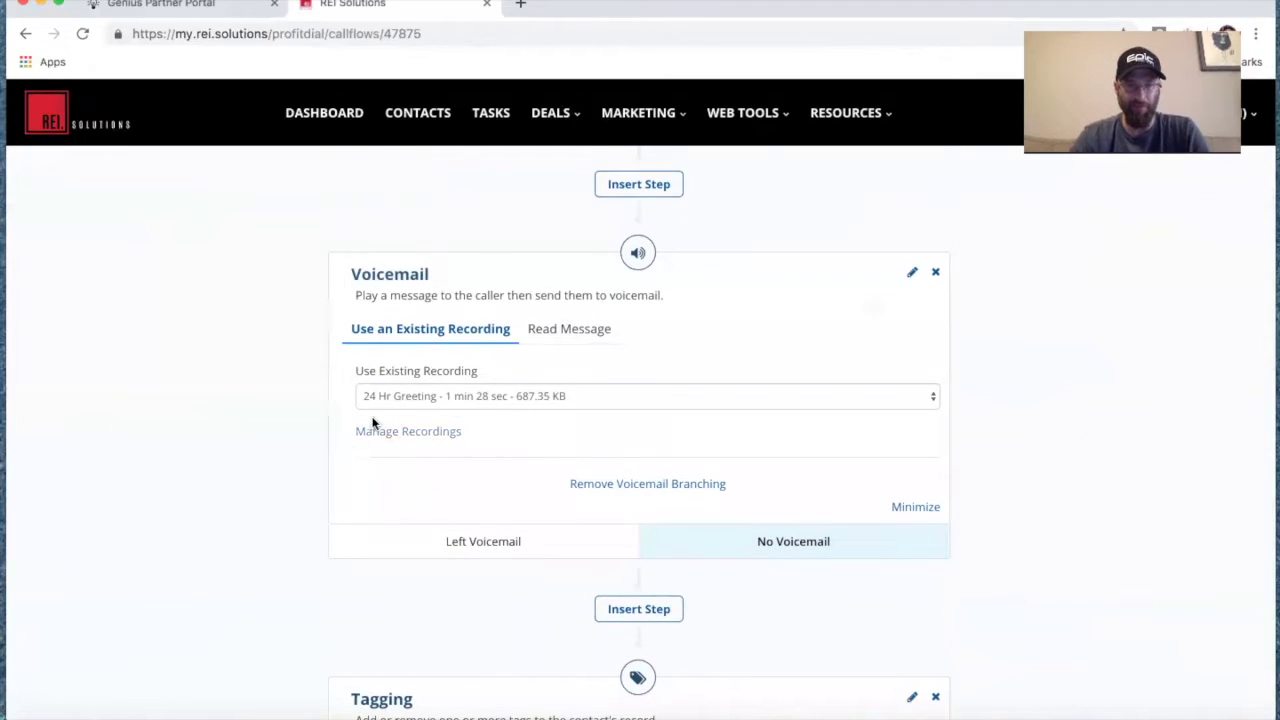
pyautogui.scroll(-3, 500, 540)
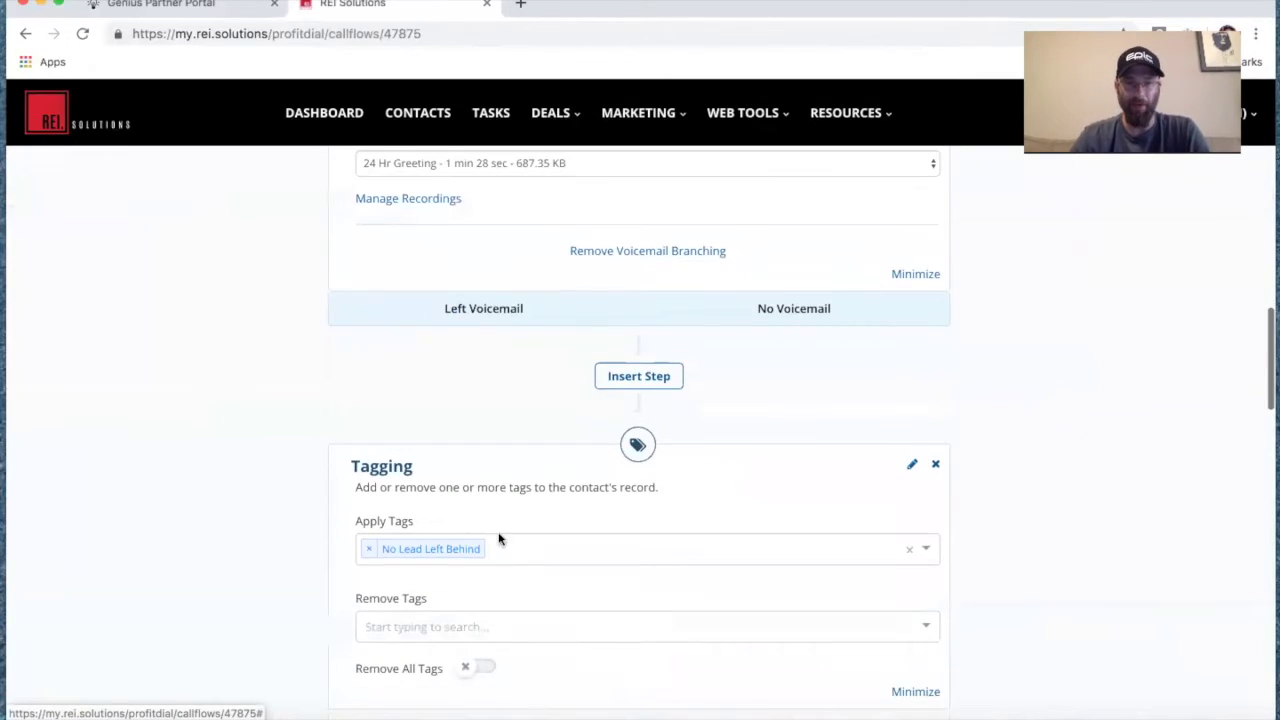
# Review the Left Voicemail branch and its Notification step.
pyautogui.click(485, 312)
pyautogui.scroll(-2, 573, 435)
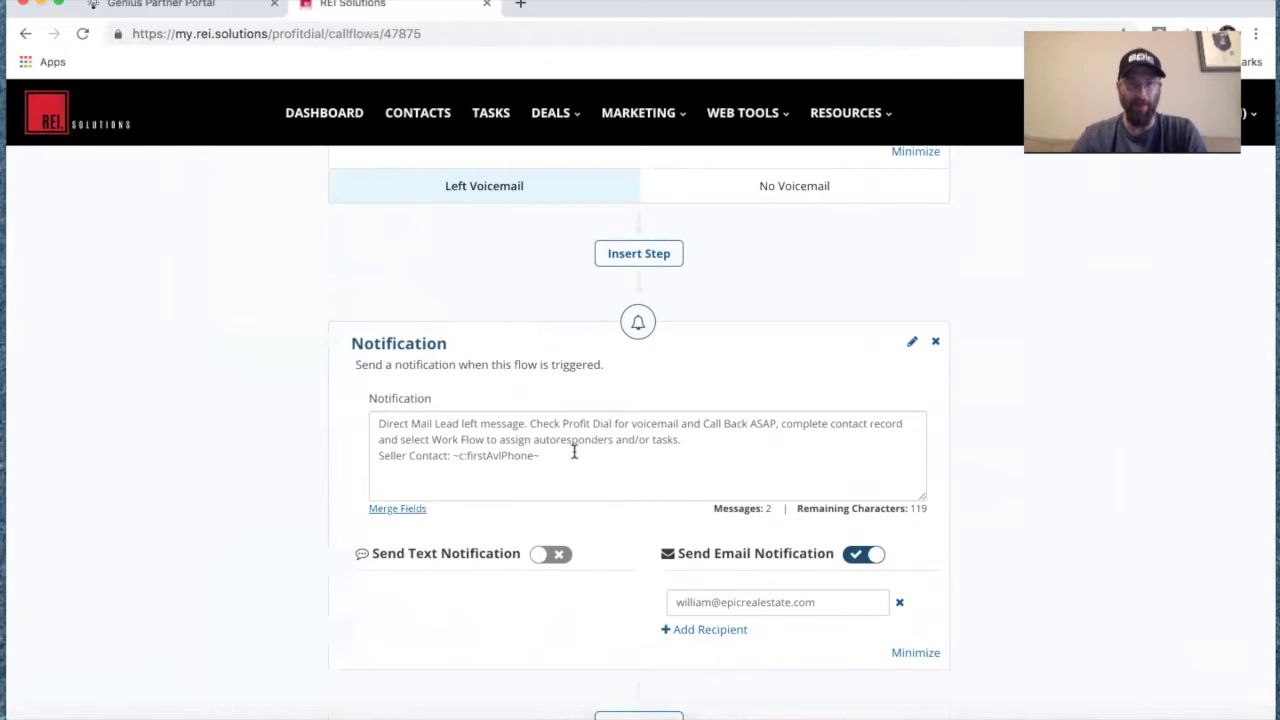
pyautogui.scroll(3, 574, 452)
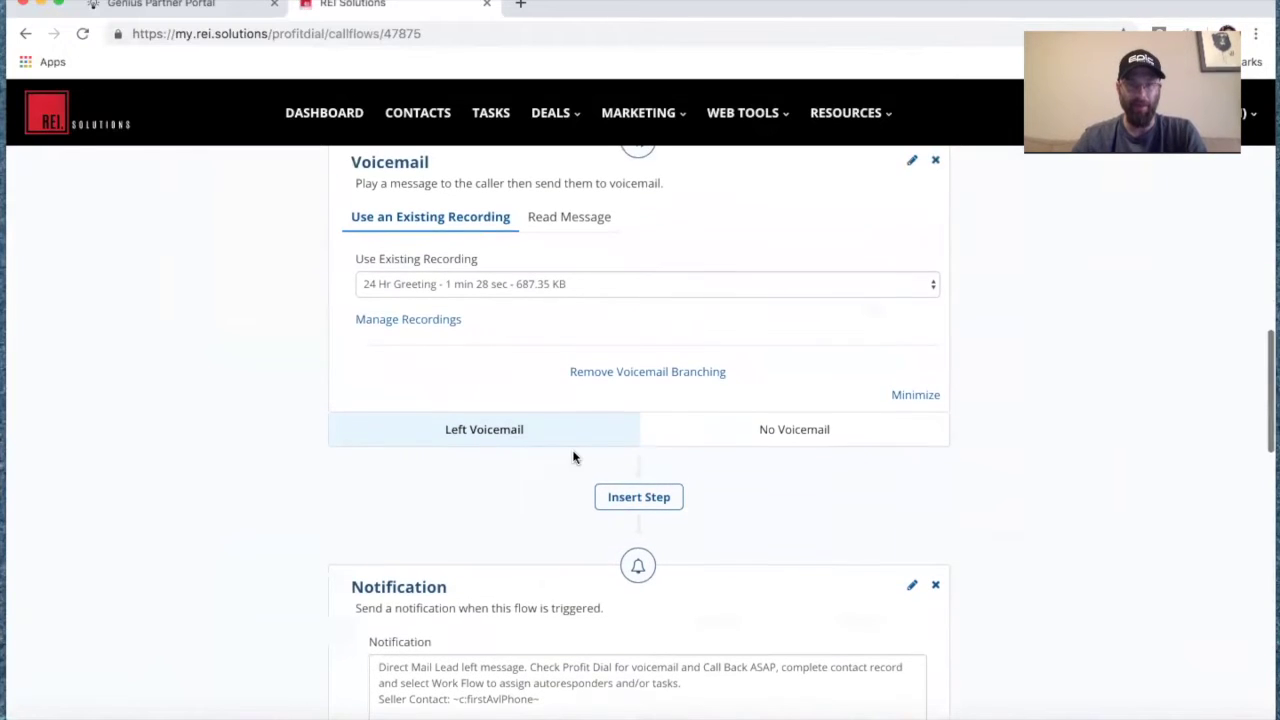
# Review the No Voicemail path: No Lead Left Behind tag, 3-minute delay, then text reply.
pyautogui.click(794, 431)
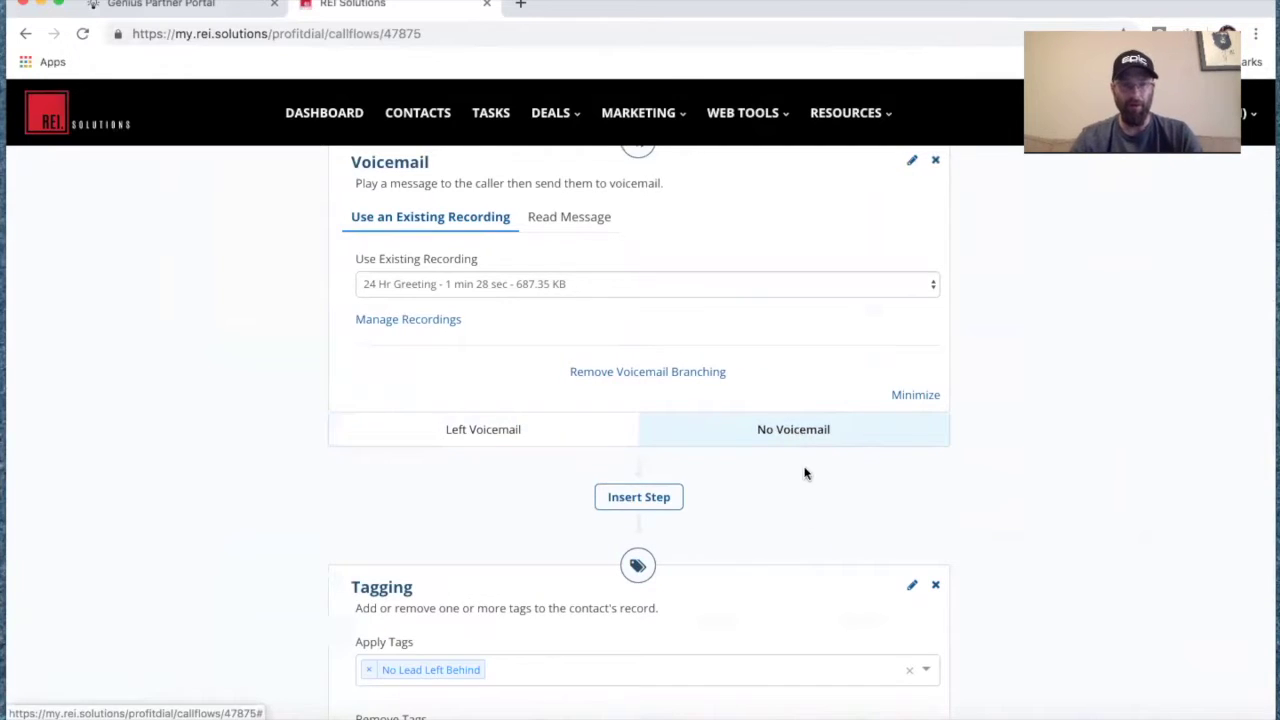
pyautogui.scroll(-2, 814, 523)
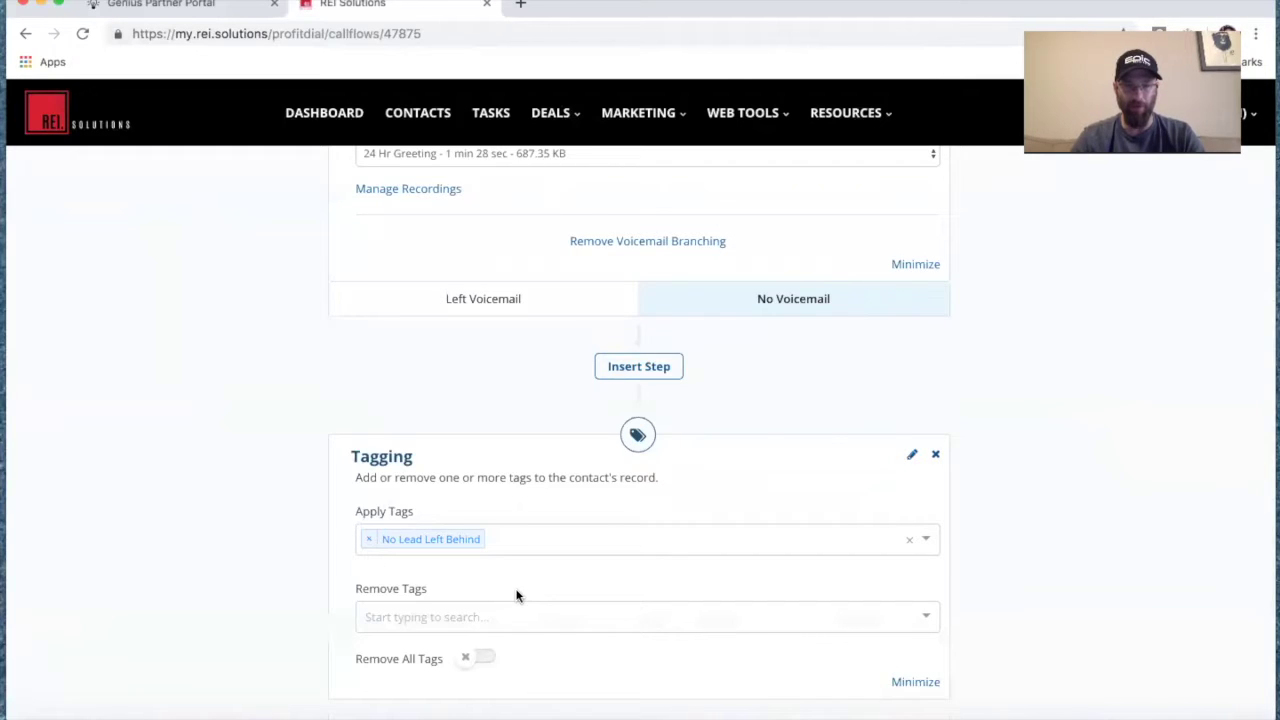
pyautogui.scroll(-8, 517, 595)
pyautogui.scroll(-5, 510, 535)
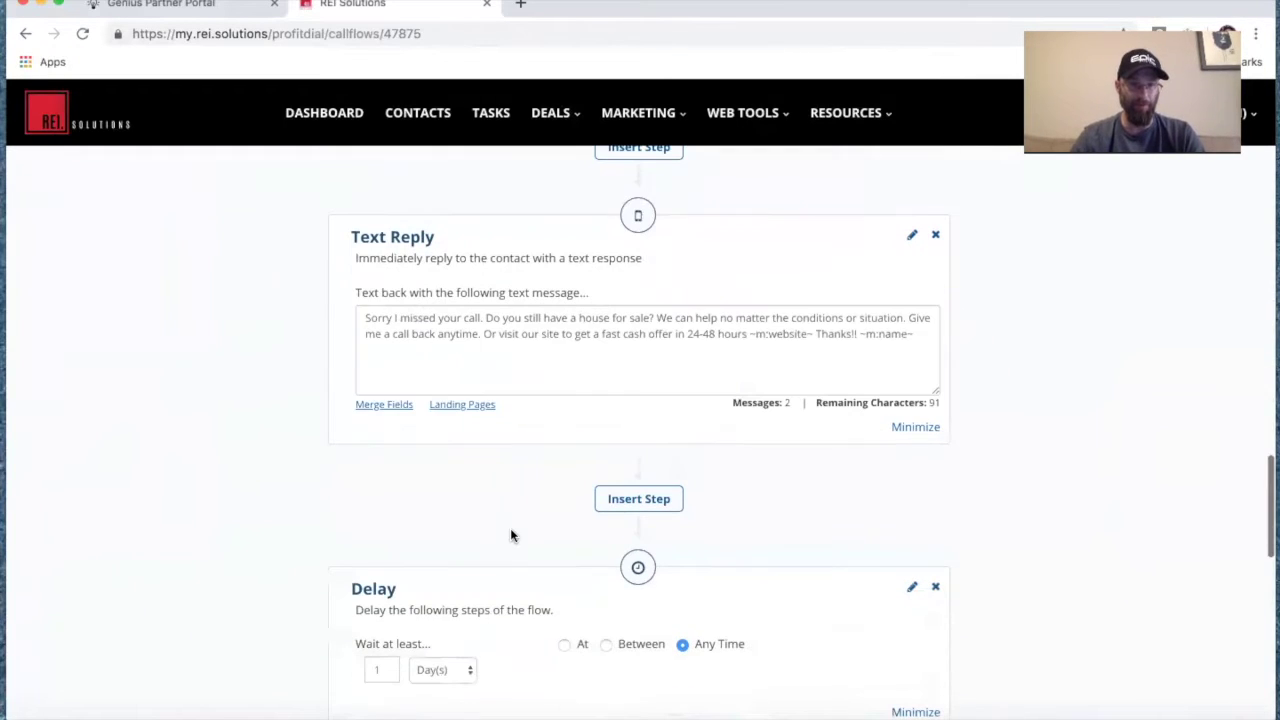
pyautogui.scroll(-1, 560, 437)
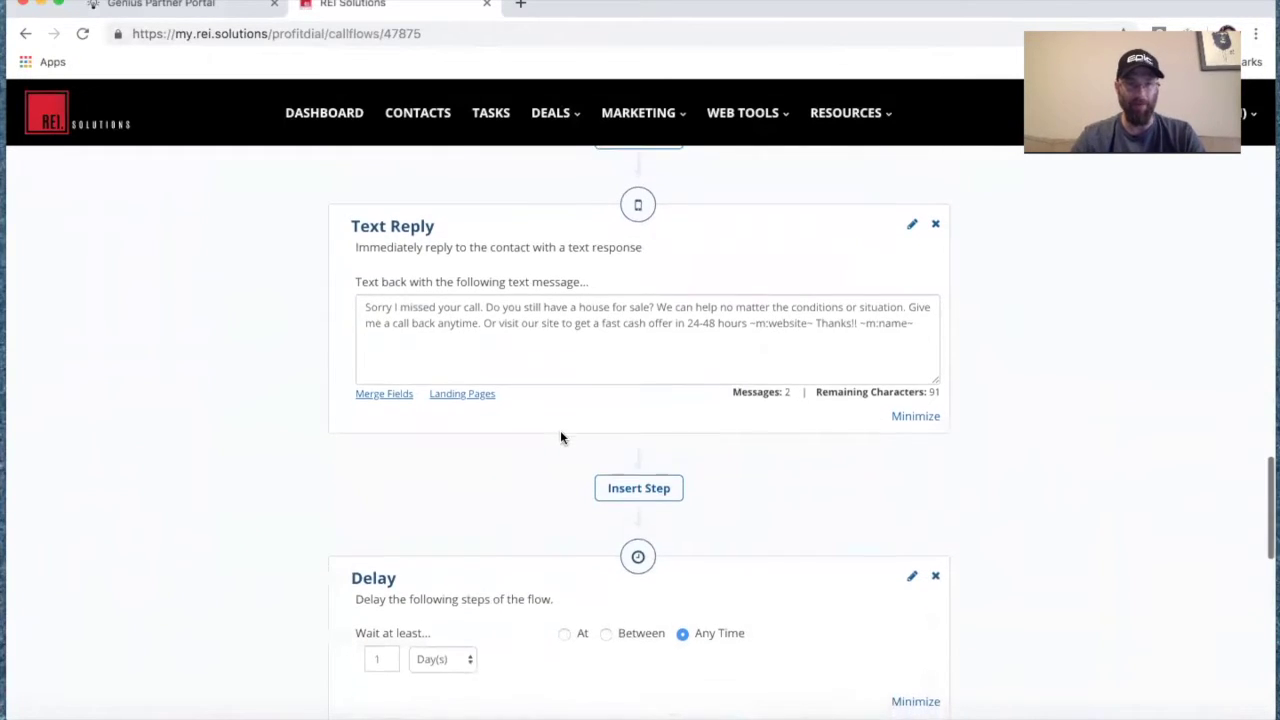
pyautogui.scroll(-4, 510, 360)
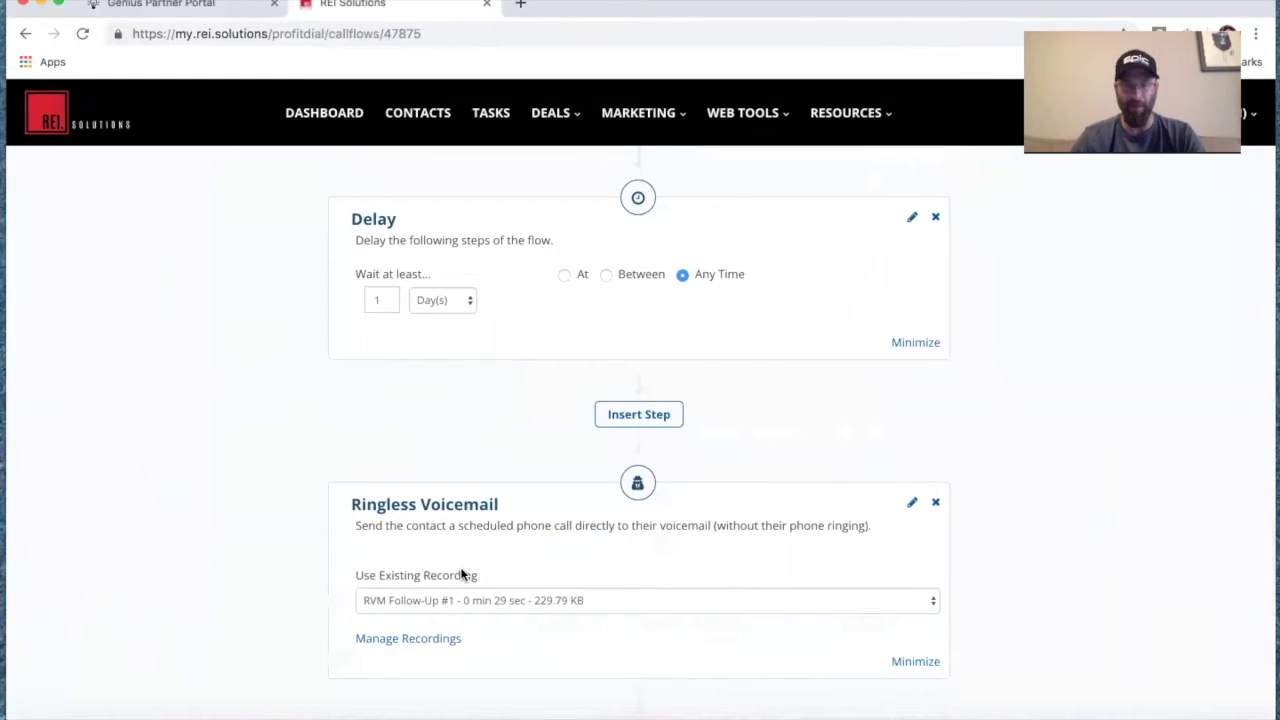
pyautogui.scroll(7, 461, 574)
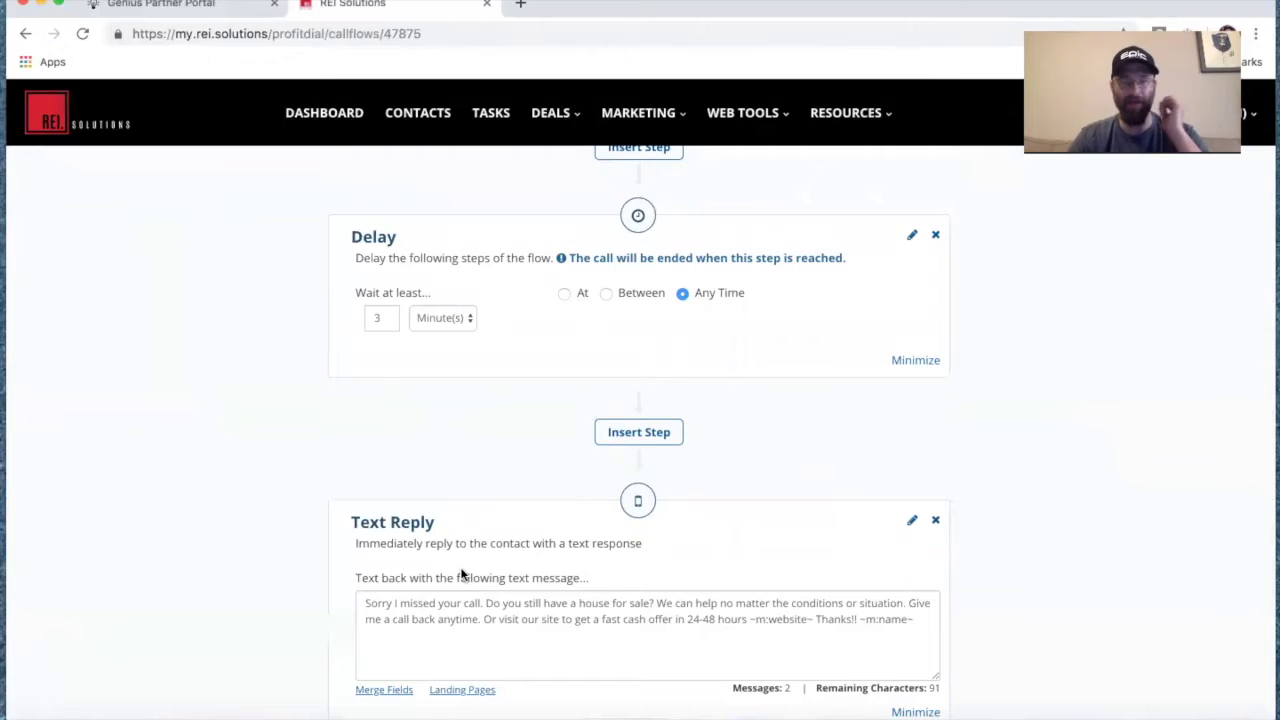
pyautogui.scroll(7, 461, 574)
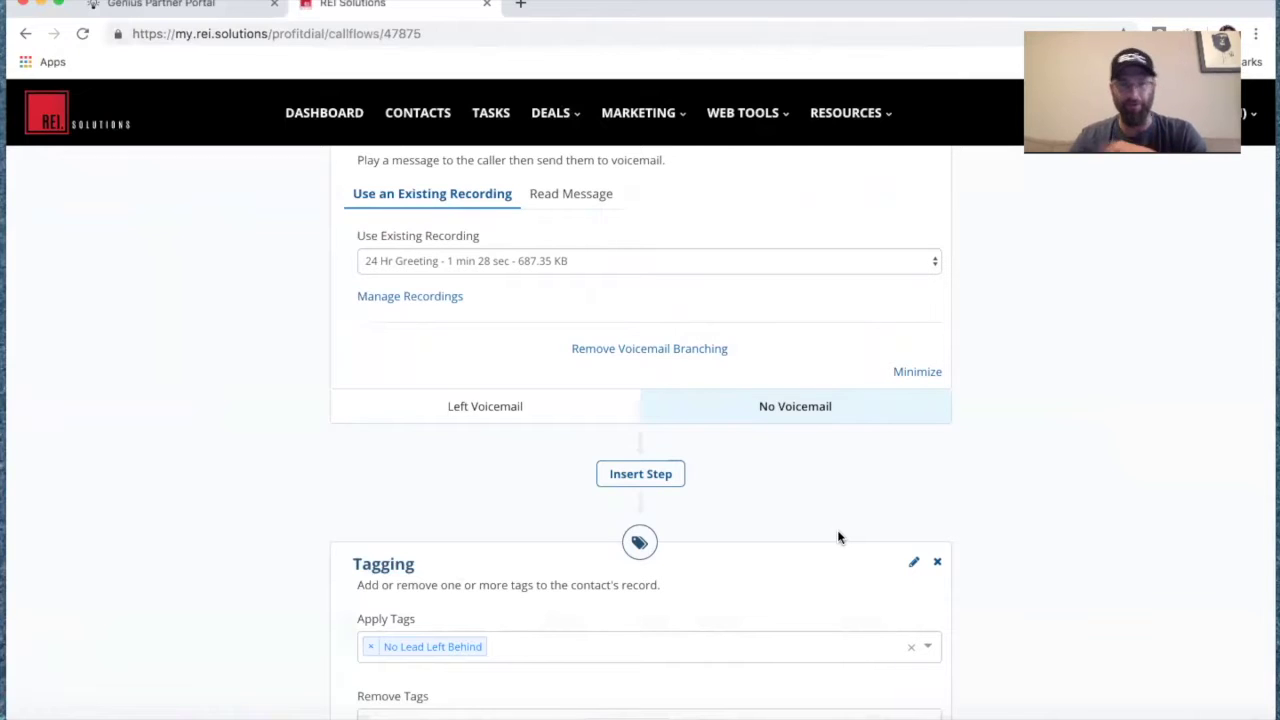
pyautogui.scroll(-9, 838, 537)
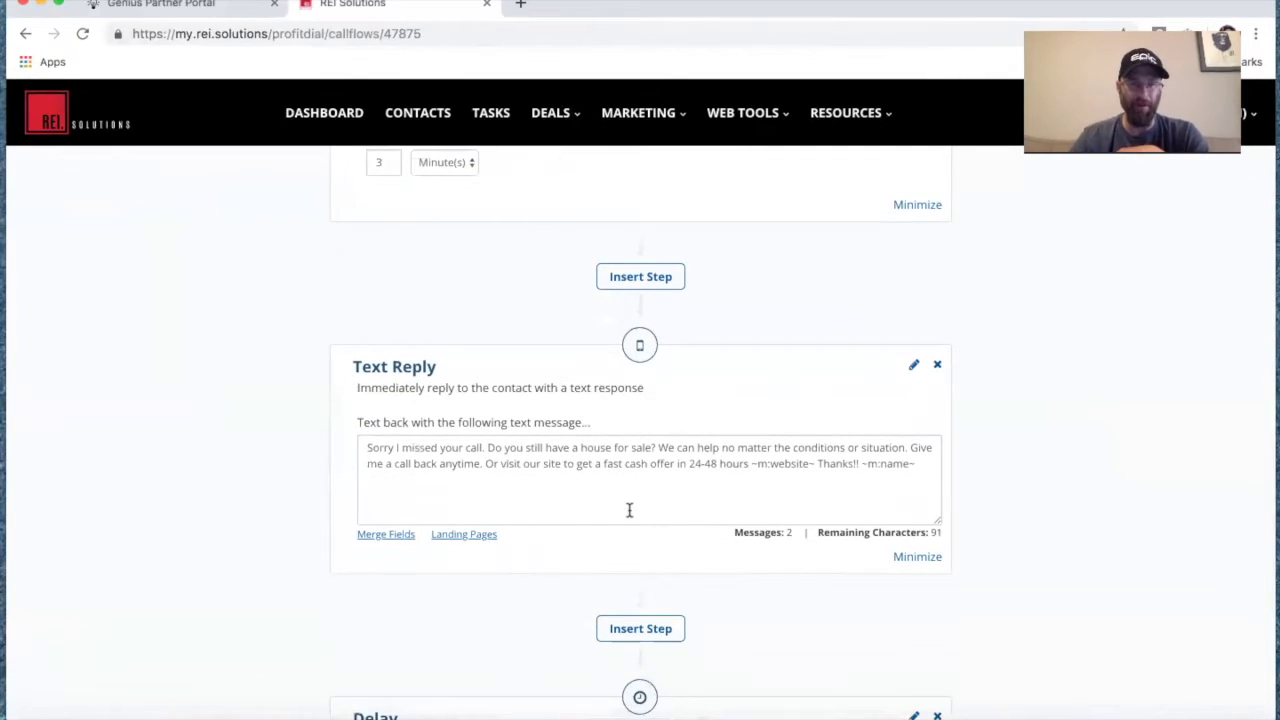
pyautogui.scroll(10, 629, 512)
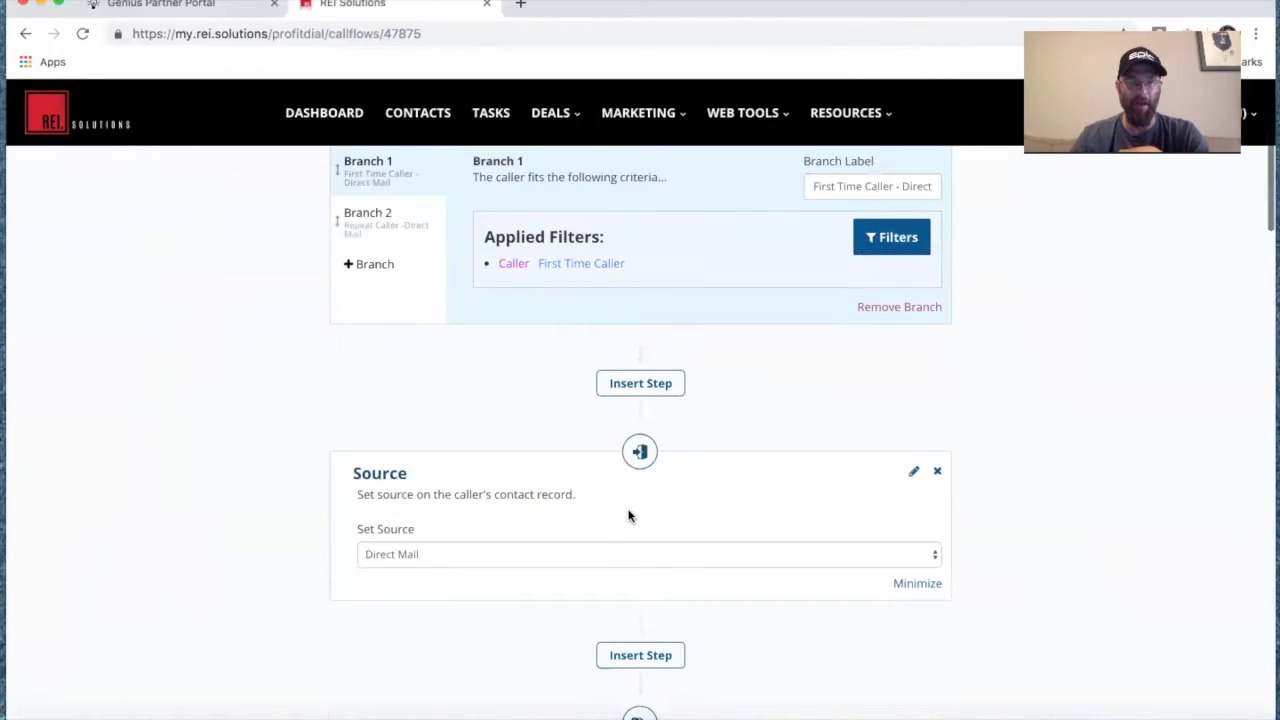
# Review Branch 2 in Smart Routing, with its Repeat Caller tagging and two forwarding steps.
pyautogui.scroll(2, 629, 516)
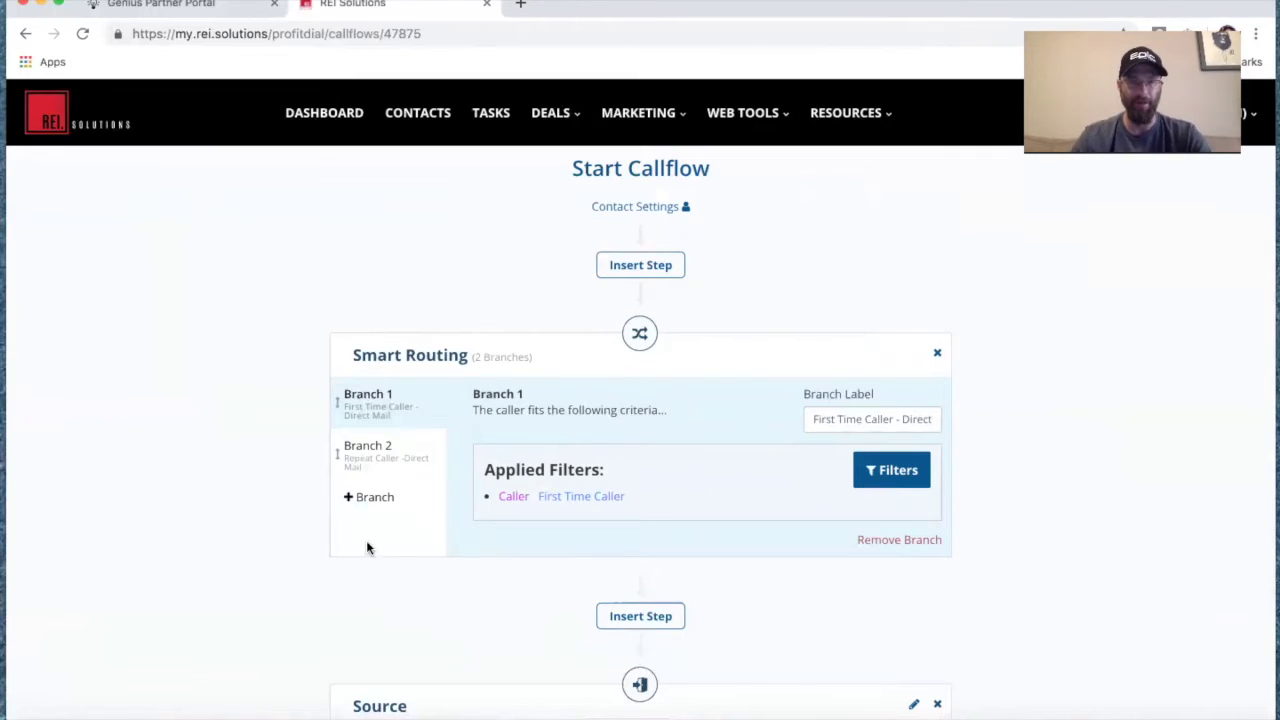
pyautogui.click(382, 458)
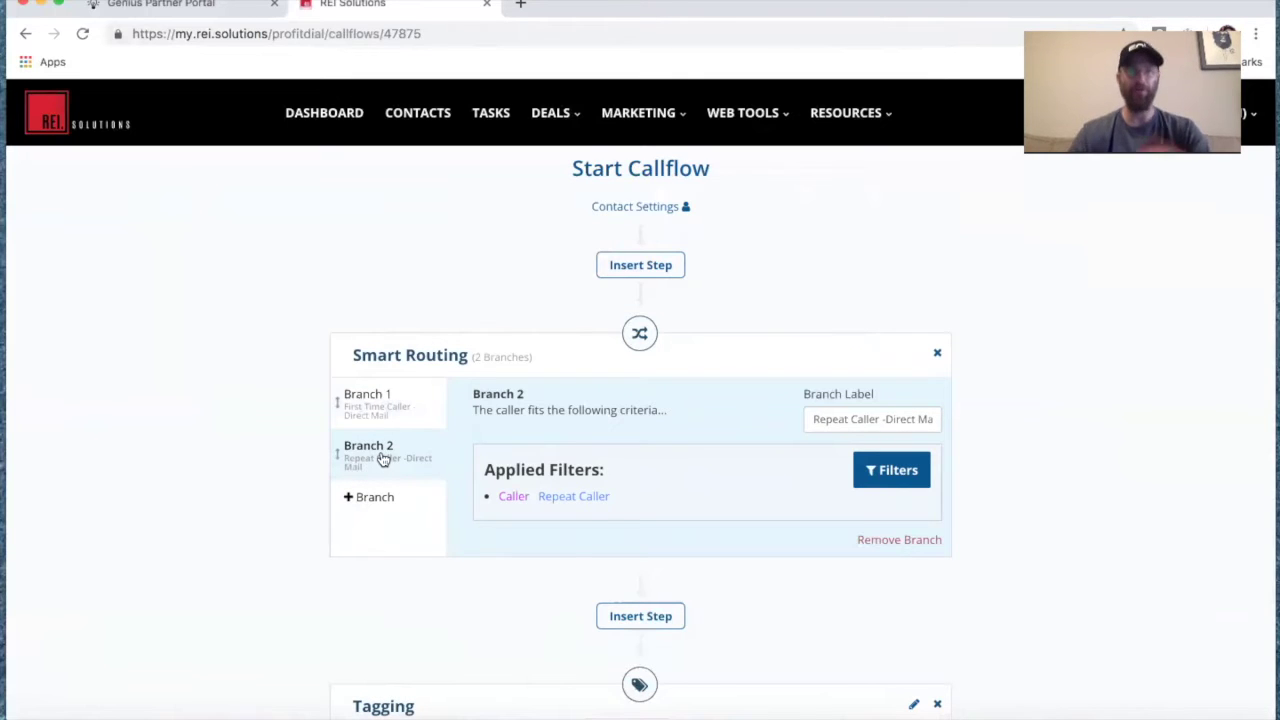
pyautogui.scroll(-3, 601, 580)
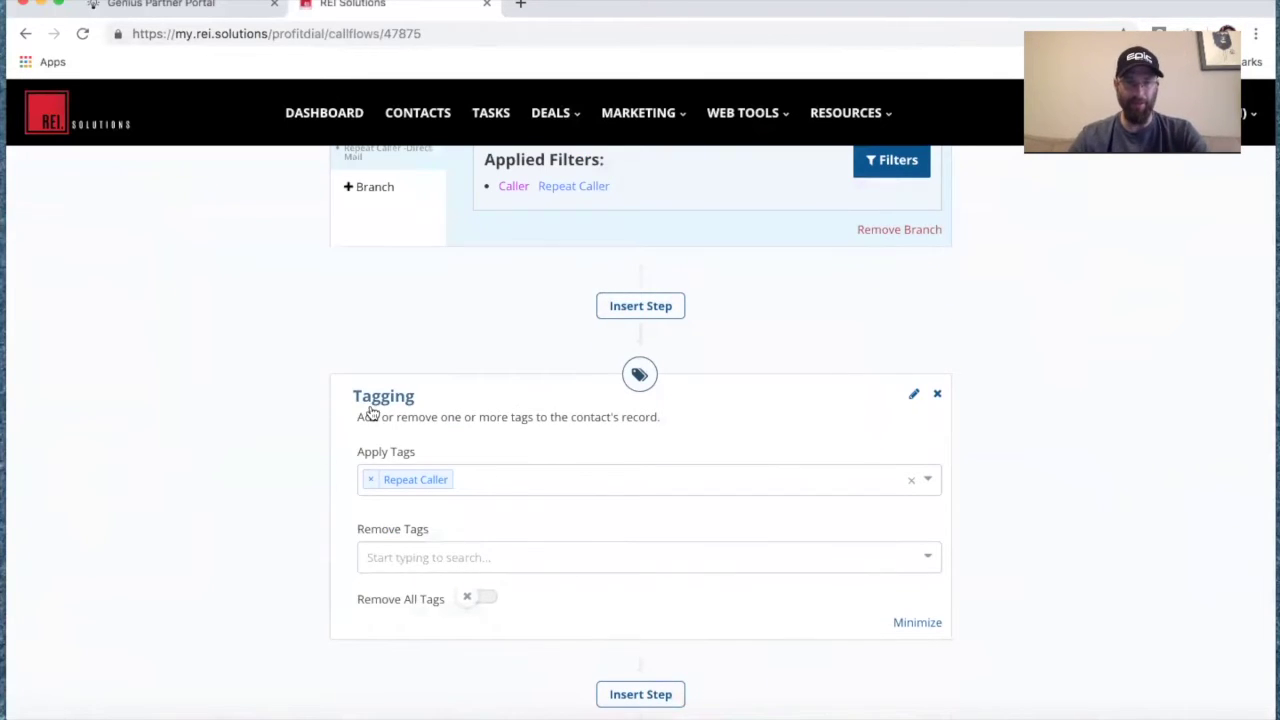
pyautogui.scroll(-3, 430, 511)
pyautogui.scroll(-2, 430, 511)
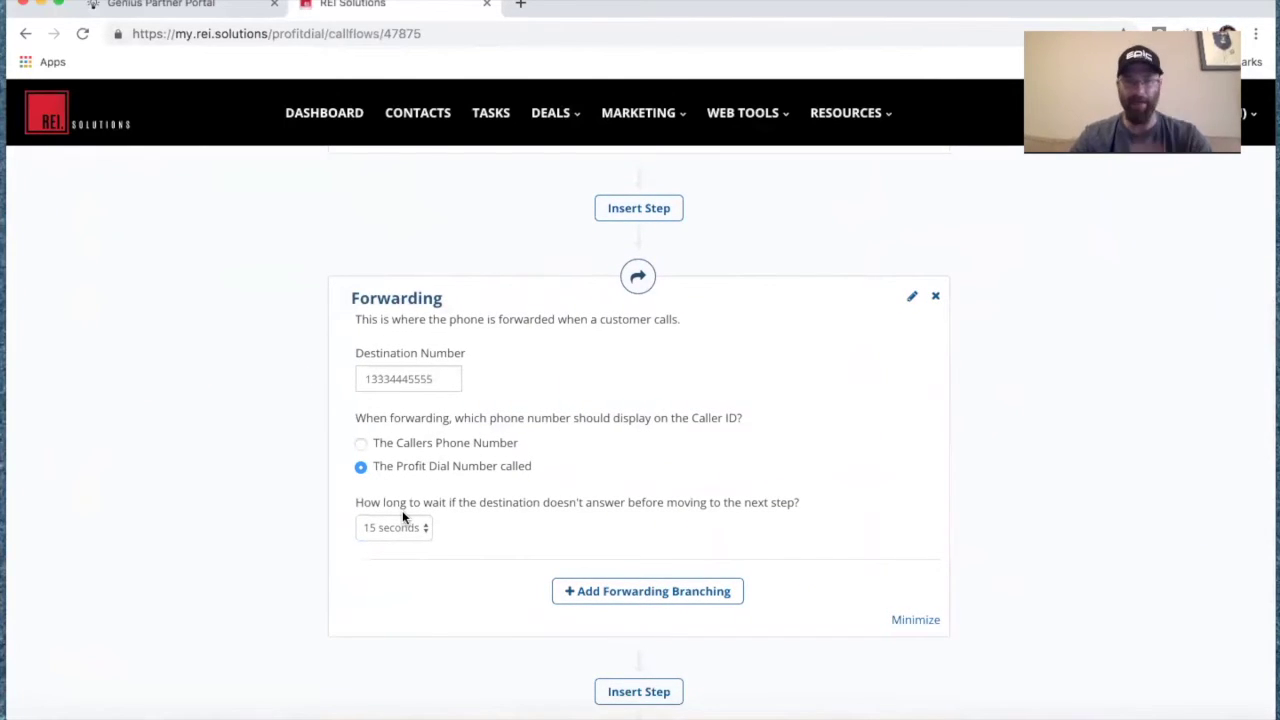
pyautogui.scroll(-5, 402, 510)
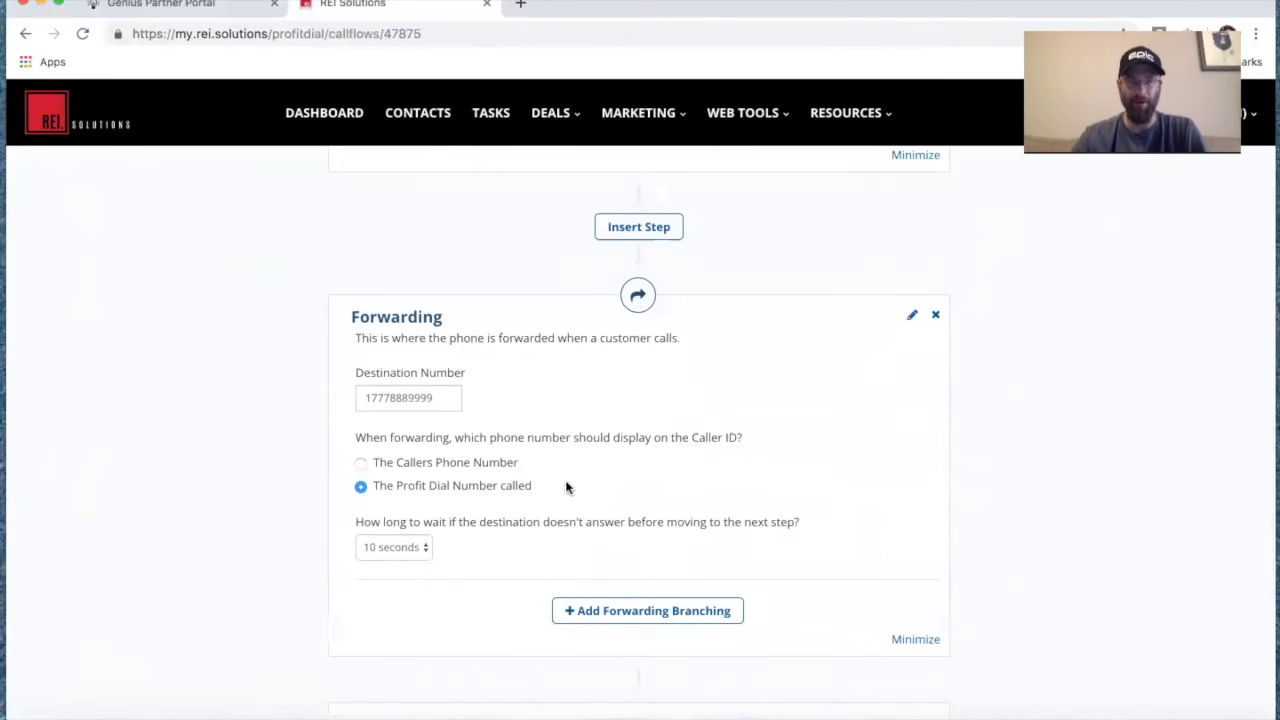
pyautogui.scroll(10, 566, 487)
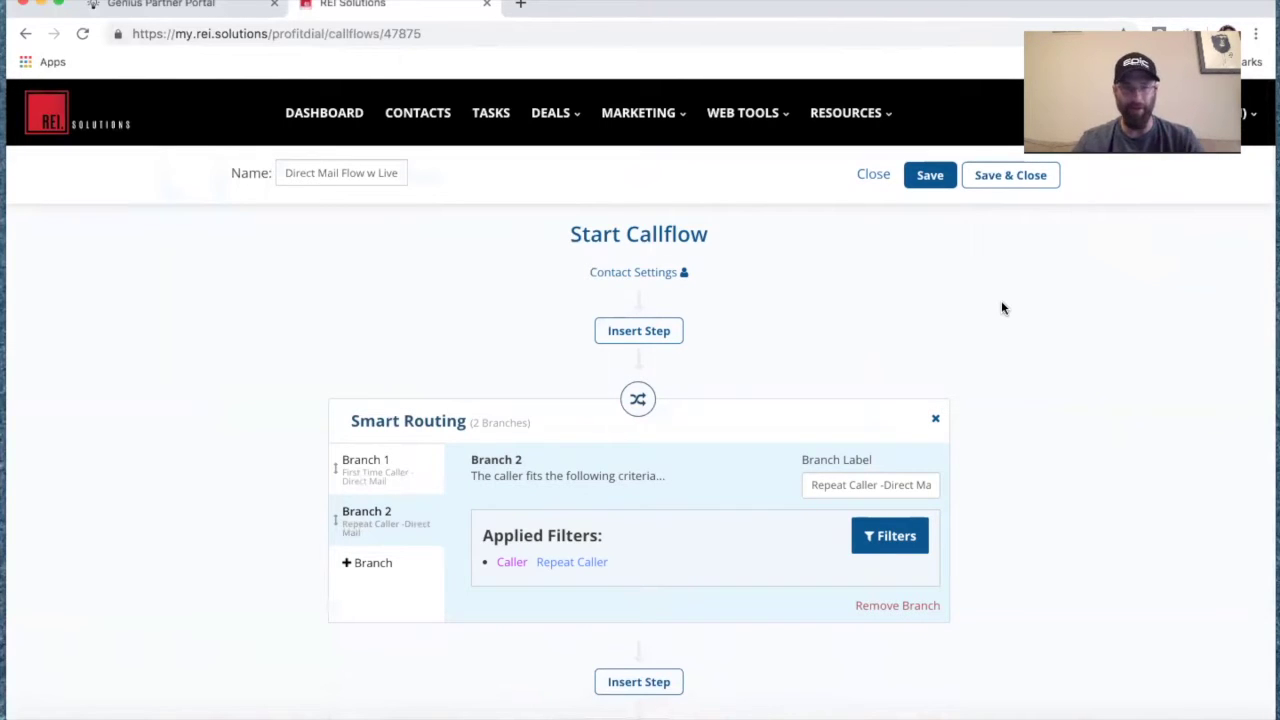
# Save and close the flow, then set the Direct Mail number's call flow to Direct Mail Flow w Live Answer.
pyautogui.click(1007, 176)
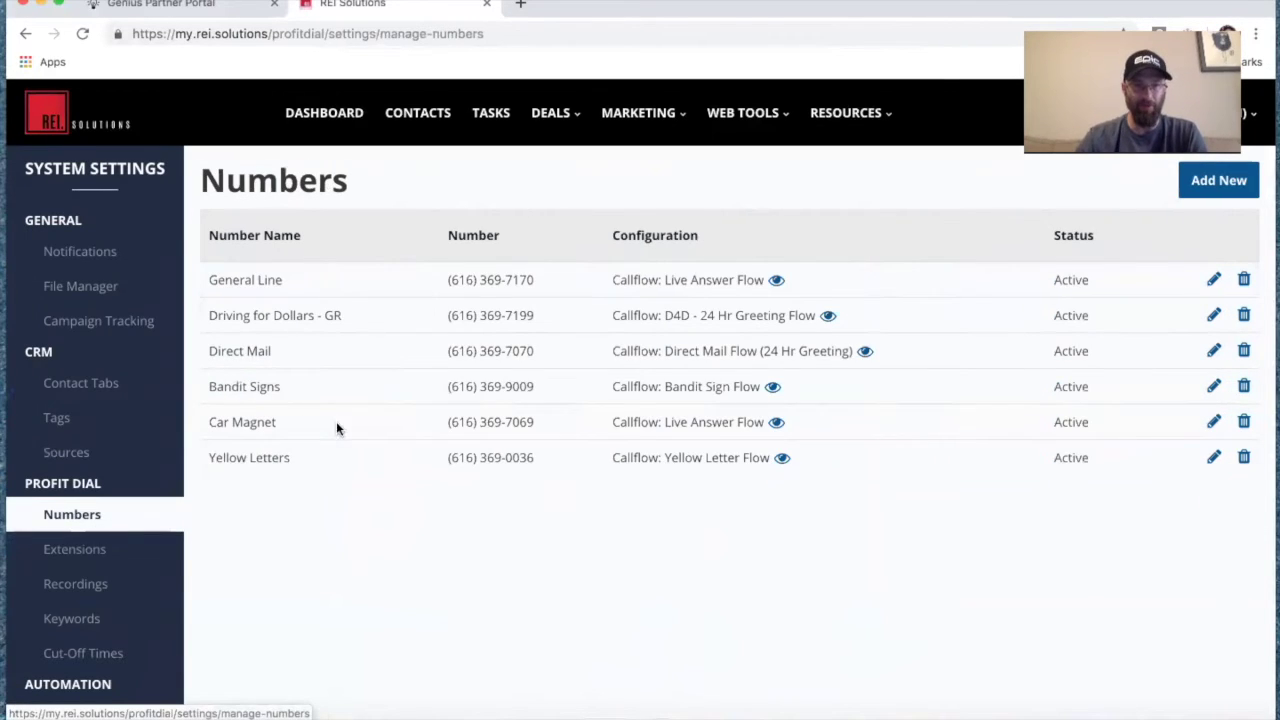
pyautogui.click(1211, 354)
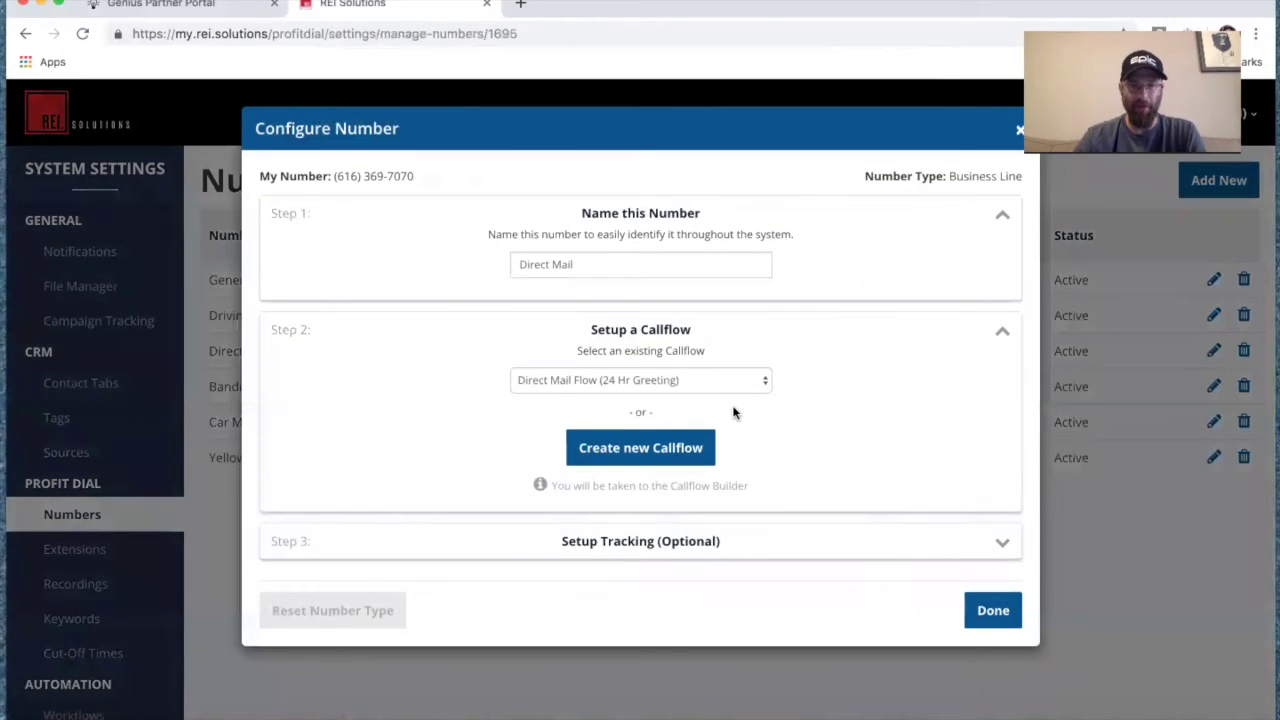
pyautogui.click(770, 380)
pyautogui.click(735, 441)
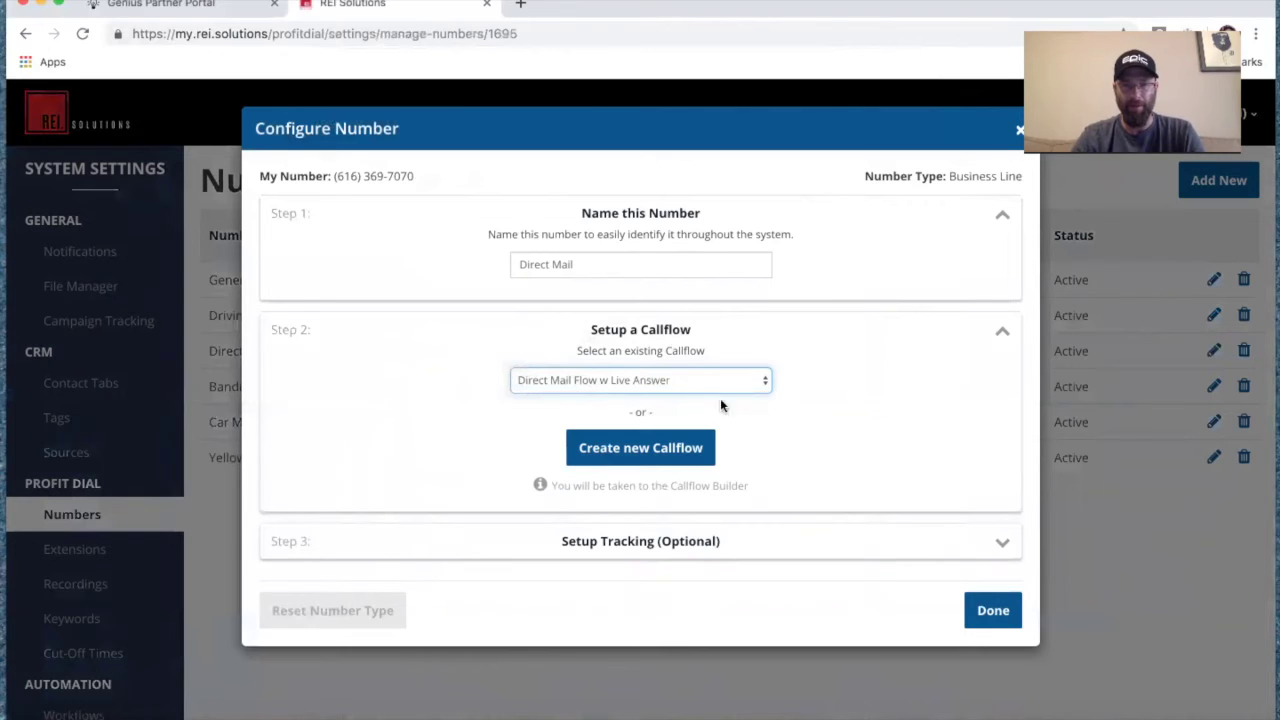
pyautogui.click(986, 612)
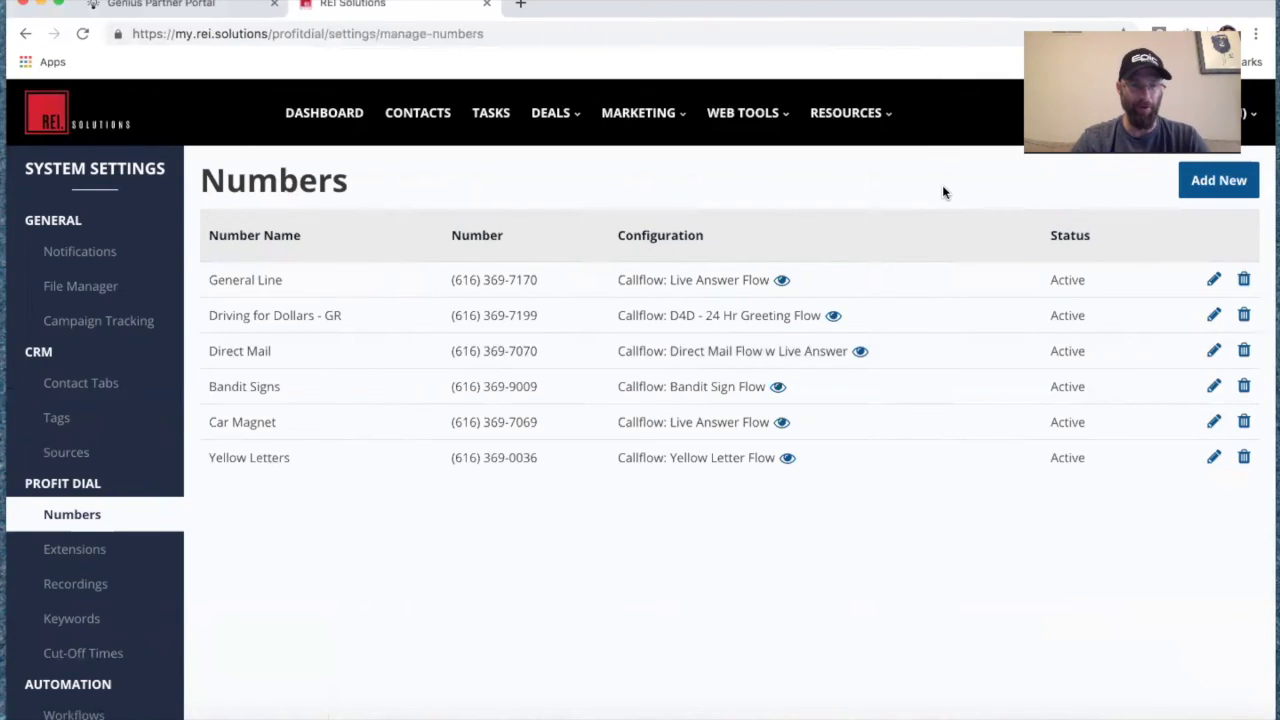
pyautogui.scroll(-2, 130, 475)
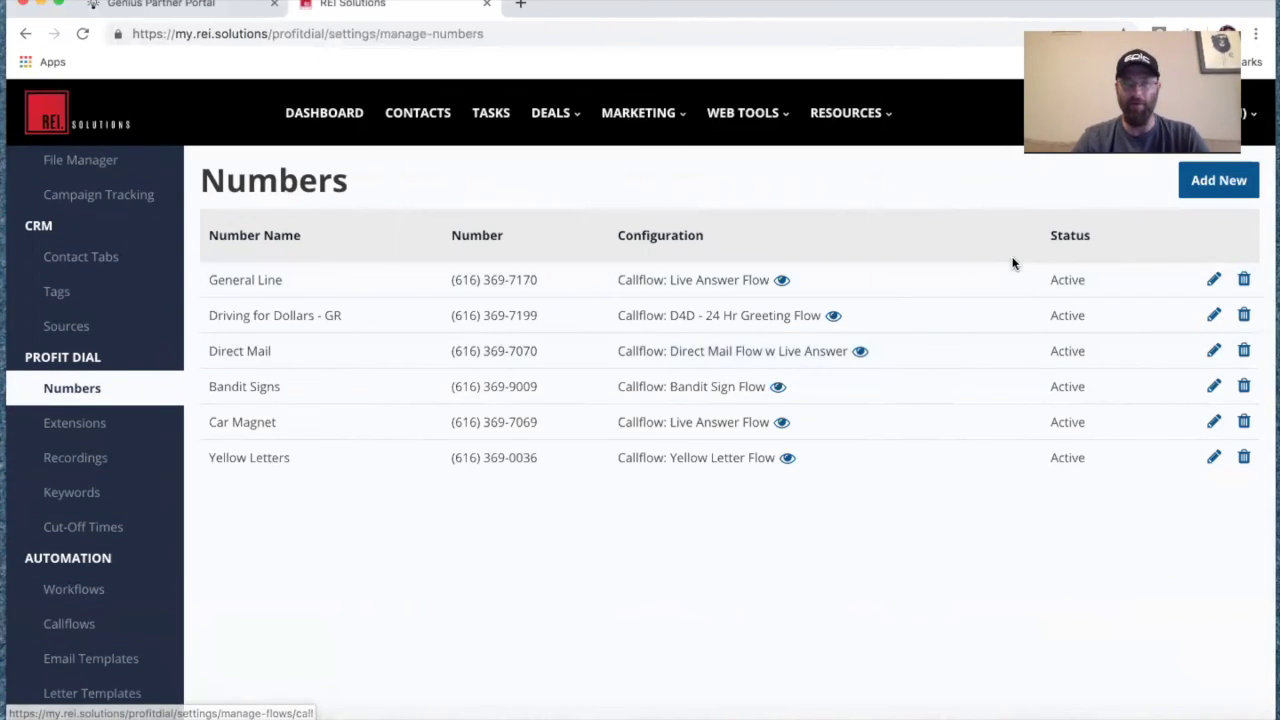
pyautogui.click(1140, 112)
# Go to the Support Center and browse its email, phone and Tuesday 4:00 PM PST webinar options.
pyautogui.click(1135, 162)
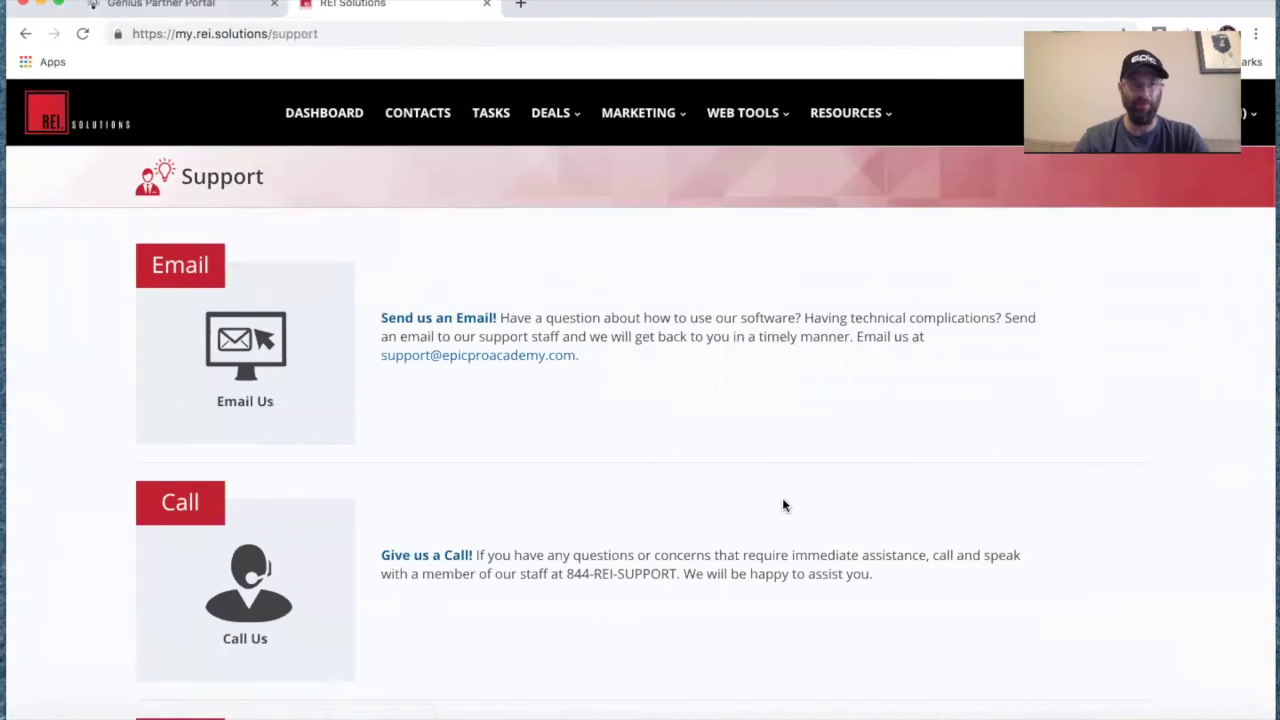
pyautogui.scroll(-1, 783, 505)
pyautogui.scroll(-3, 615, 380)
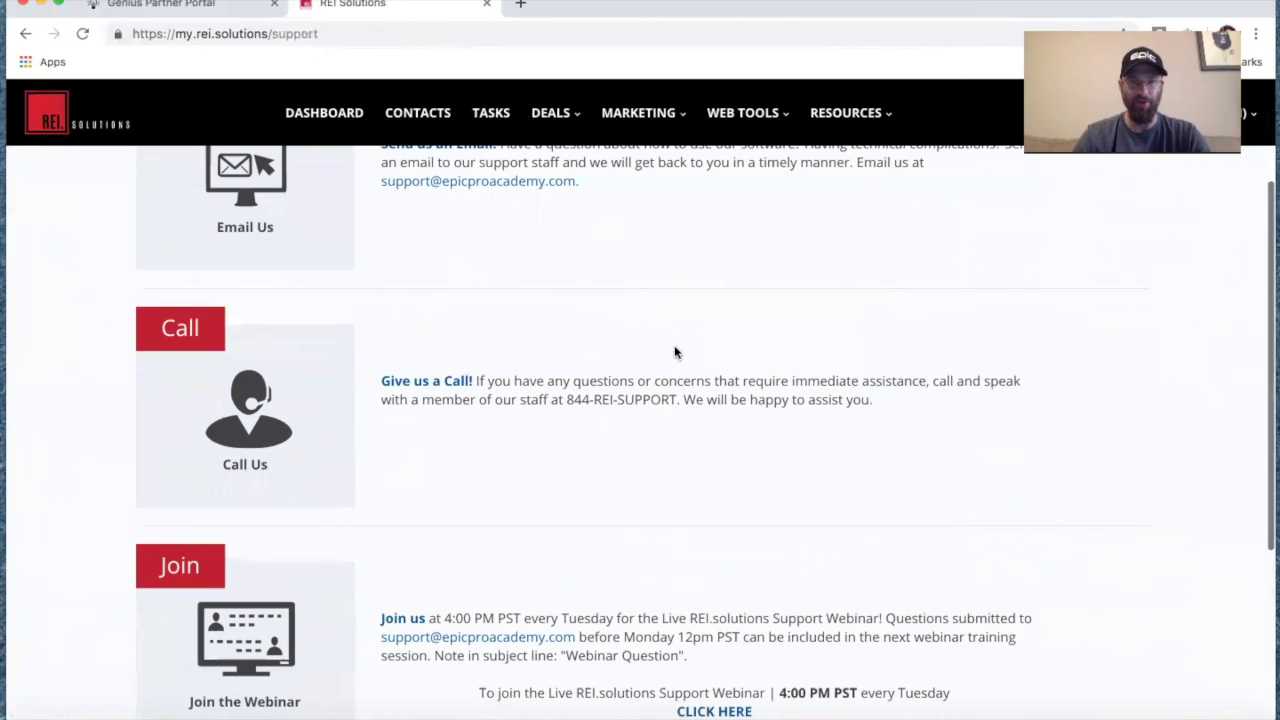
pyautogui.scroll(-4, 615, 450)
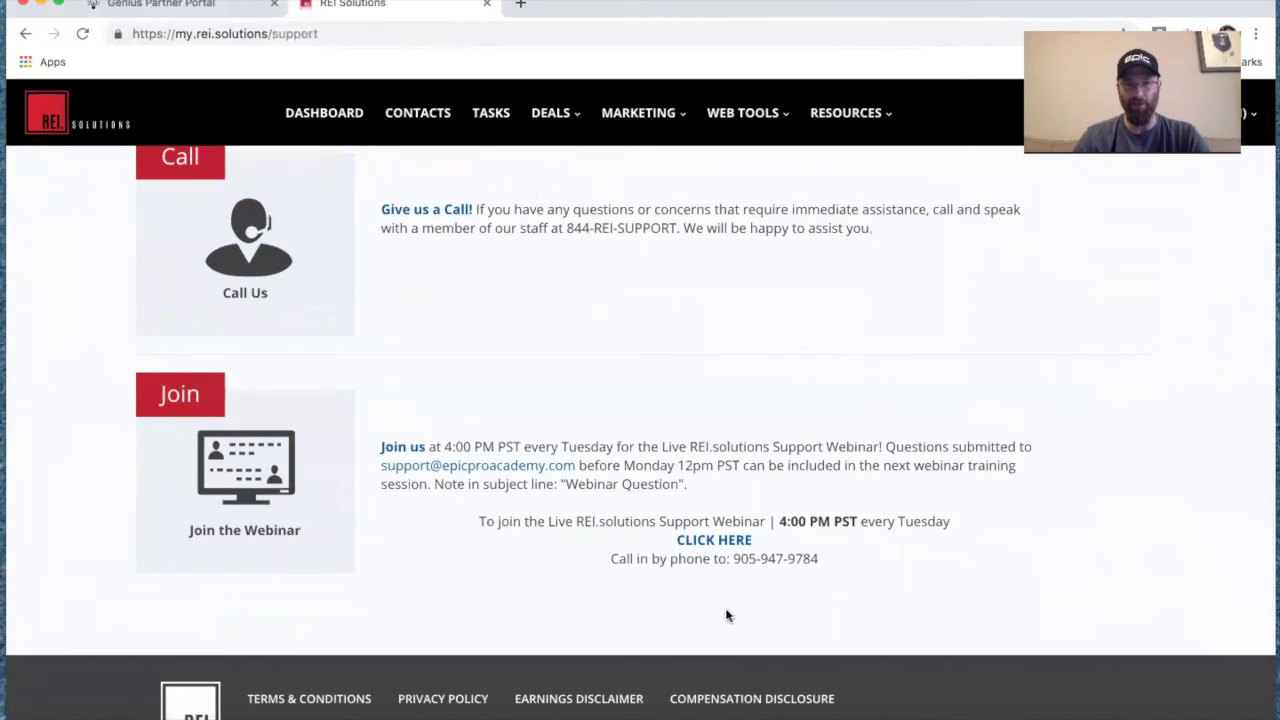
pyautogui.scroll(2, 840, 521)
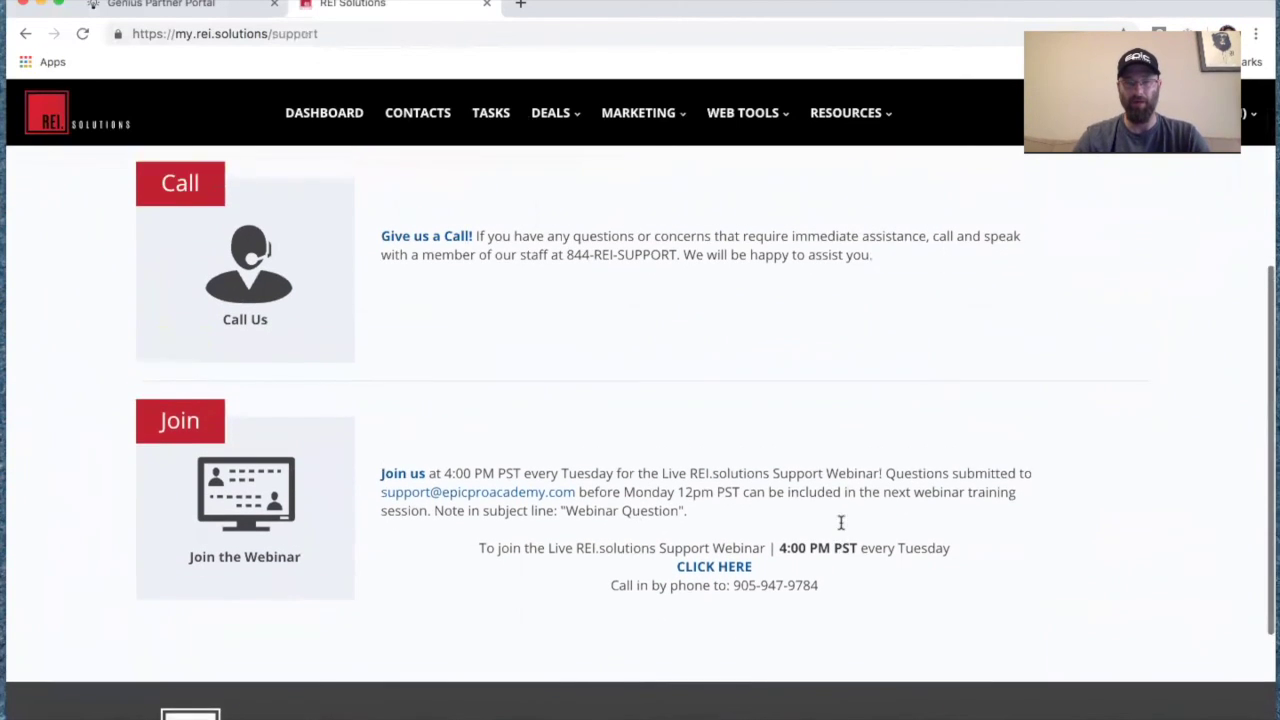